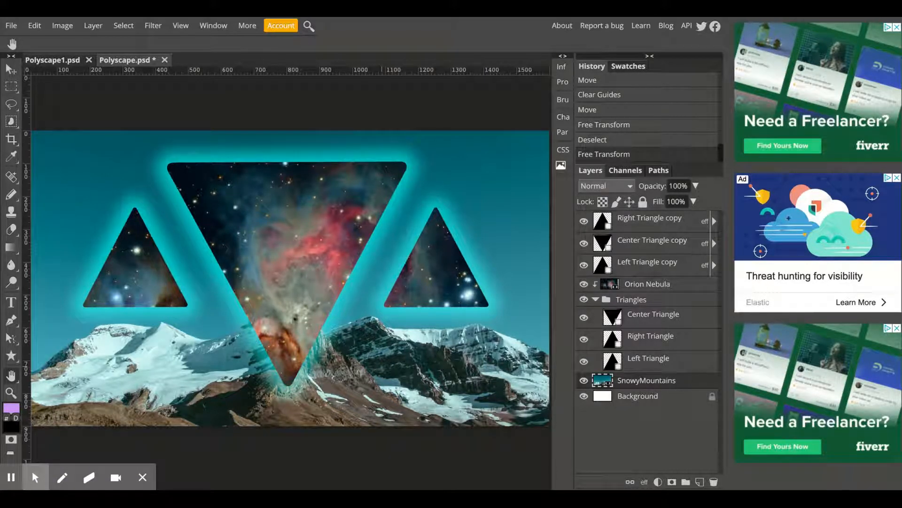
- Create a new project named Polyscape from the 1600 x 900 px screen preset, at 72 DPI with a white background
key(ctrl+s)
click(13, 27)
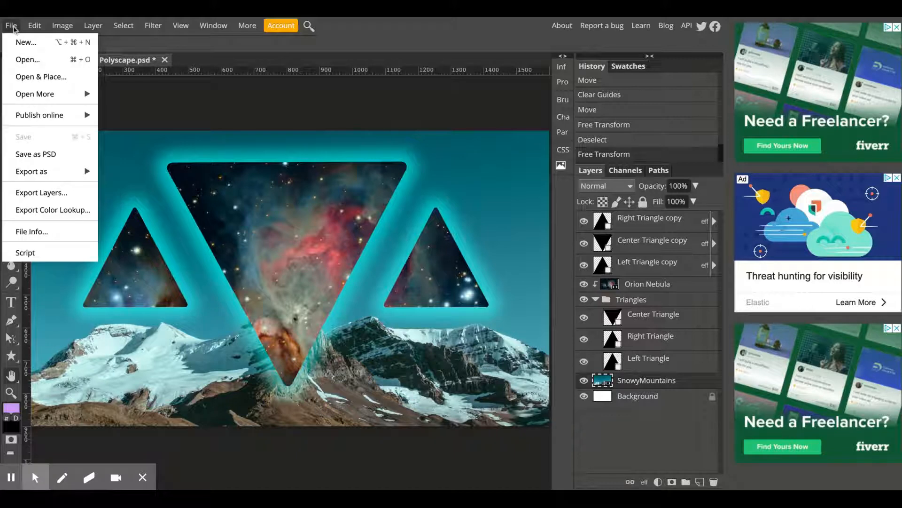
click(48, 44)
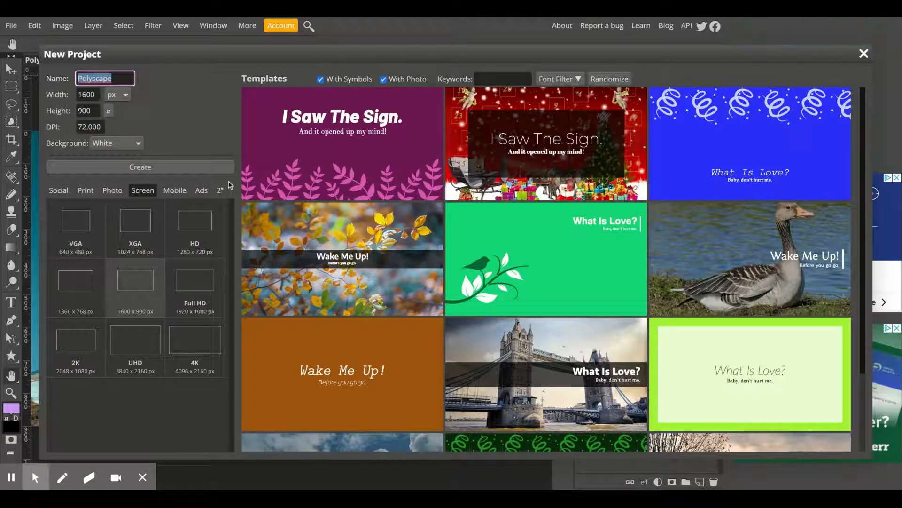
click(120, 79)
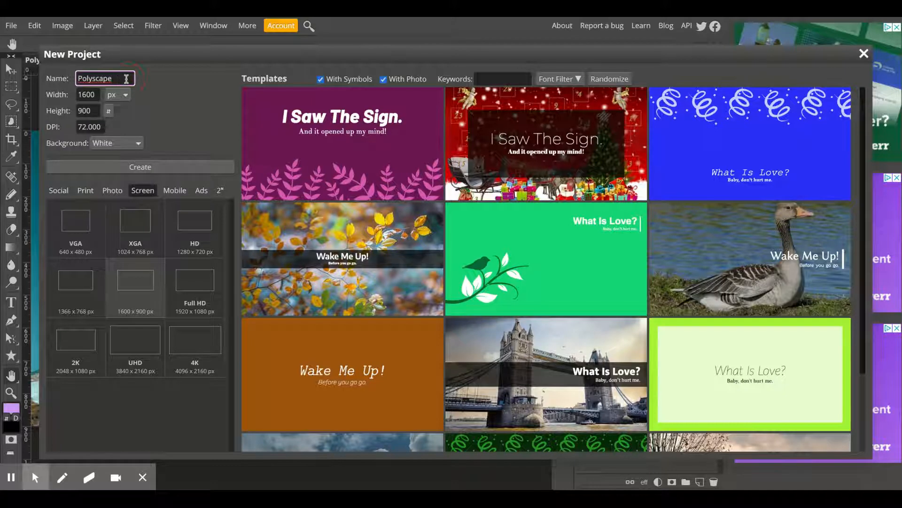
double_click(126, 79)
click(126, 79)
double_click(130, 78)
click(131, 78)
click(146, 195)
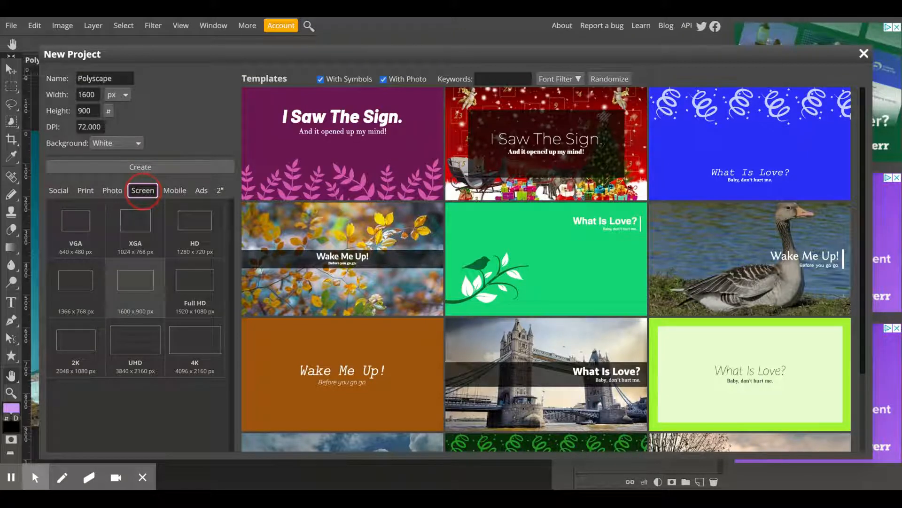
click(134, 295)
click(136, 299)
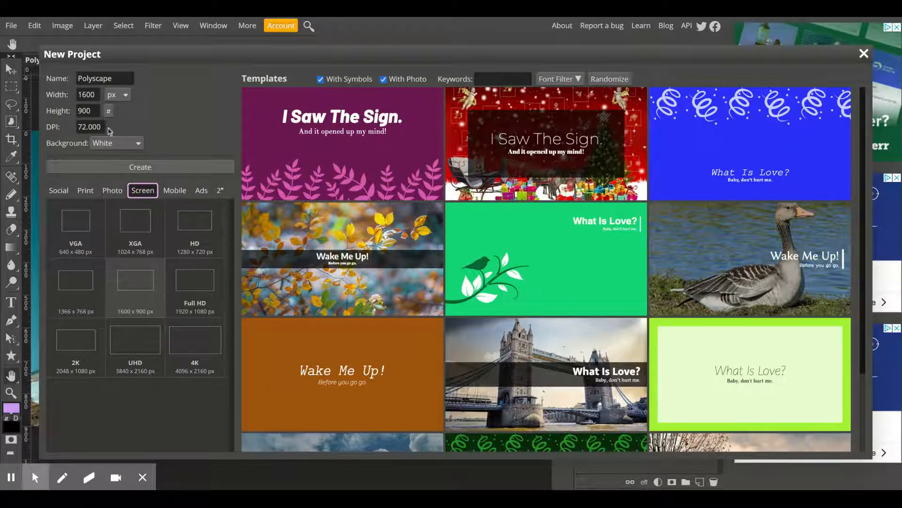
click(126, 96)
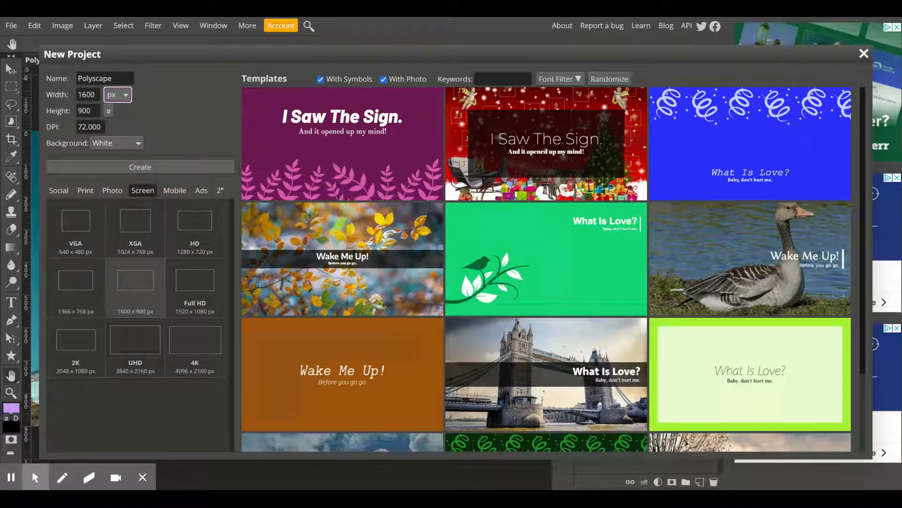
click(153, 170)
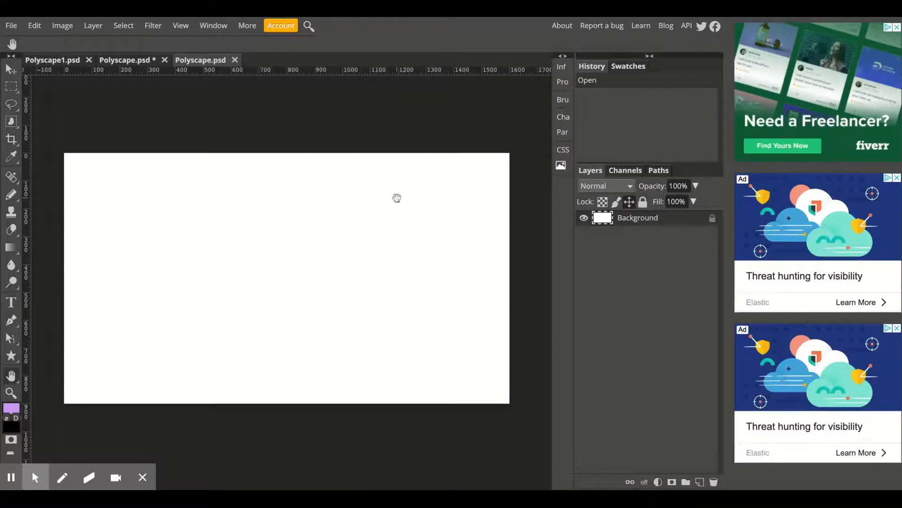
- Place the SnowyMountains image in the project as a new layer
click(12, 26)
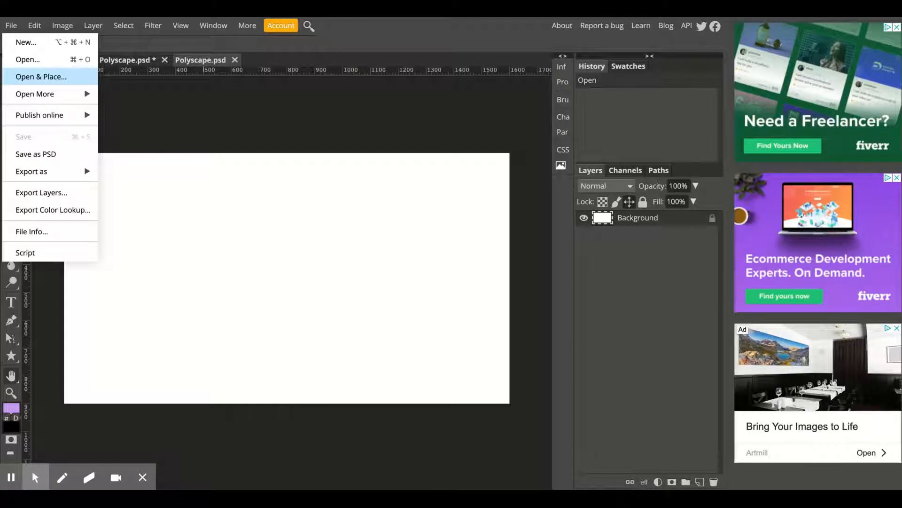
click(83, 77)
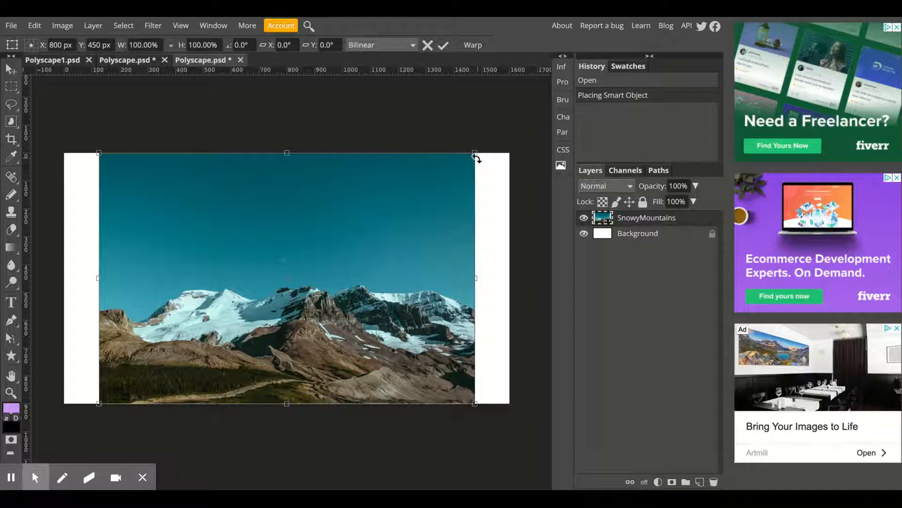
drag(474, 153, 453, 104)
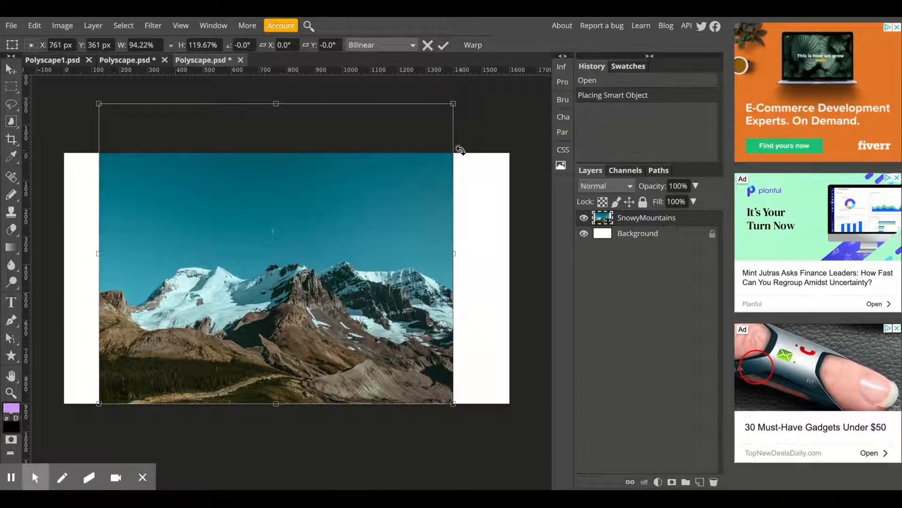
key(Return)
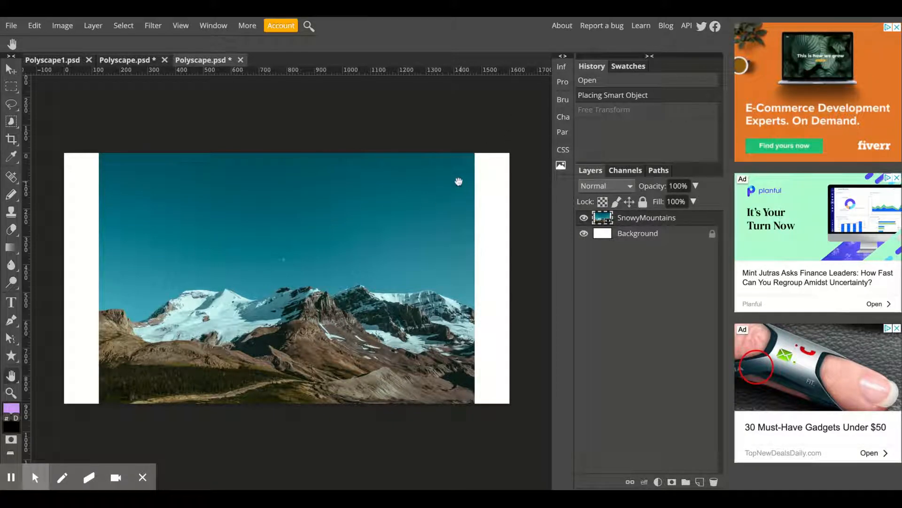
- Activate the Move tool with Transform controls enabled for the SnowyMountains layer
click(10, 70)
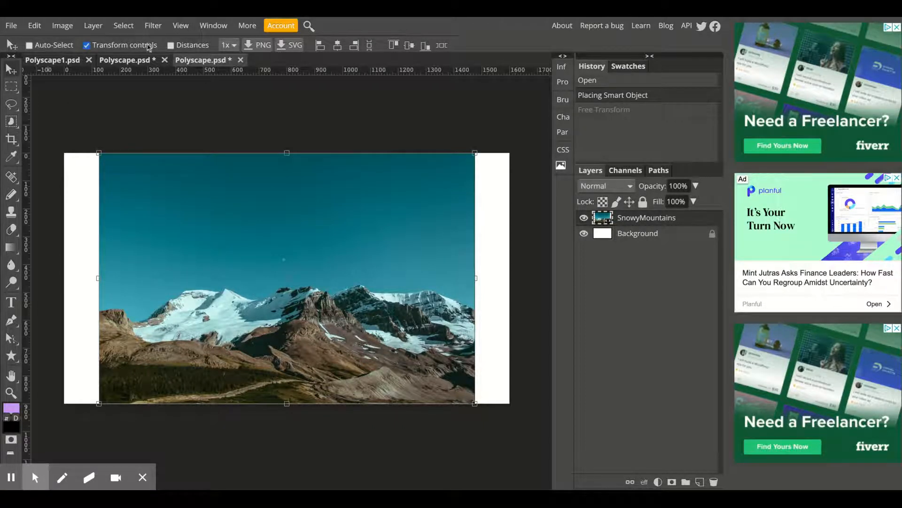
click(87, 46)
click(87, 45)
click(87, 46)
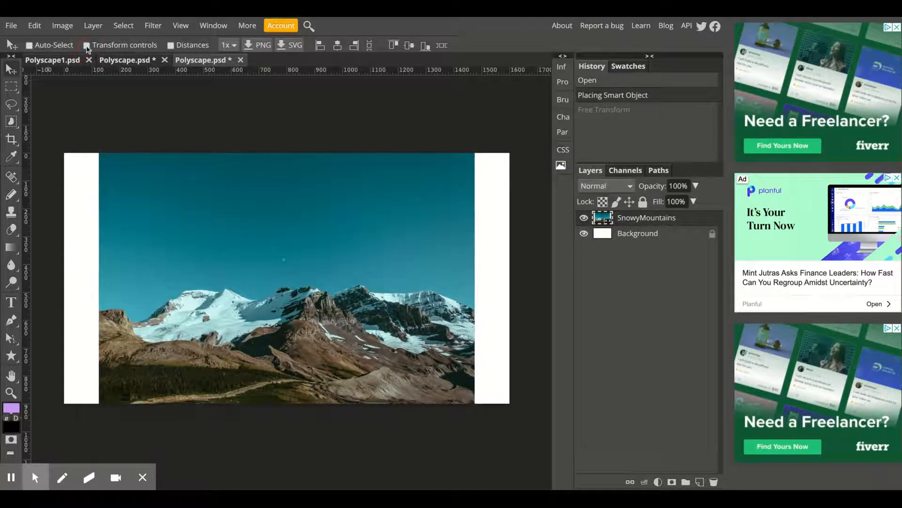
click(87, 46)
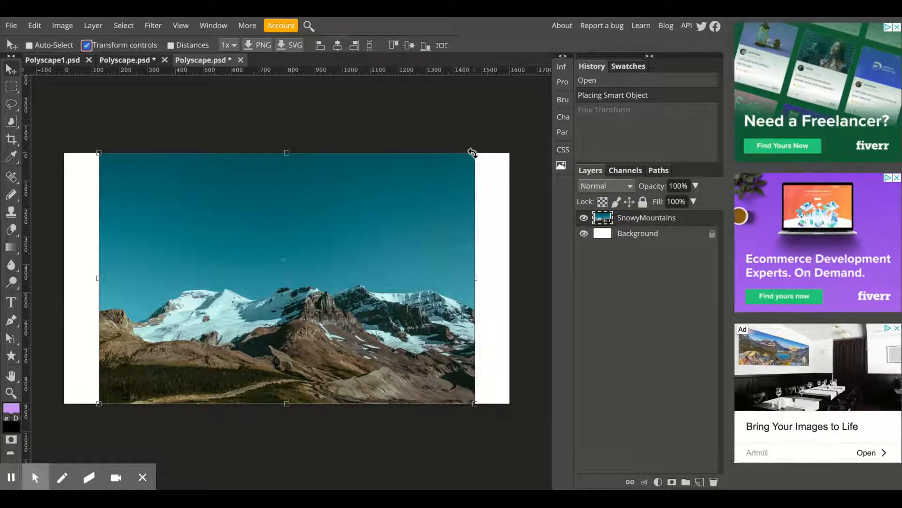
- Scale SnowyMountains proportionally to about 143% and position it to cover the whole canvas, with the mountains along the lower part
drag(106, 150, 50, 121)
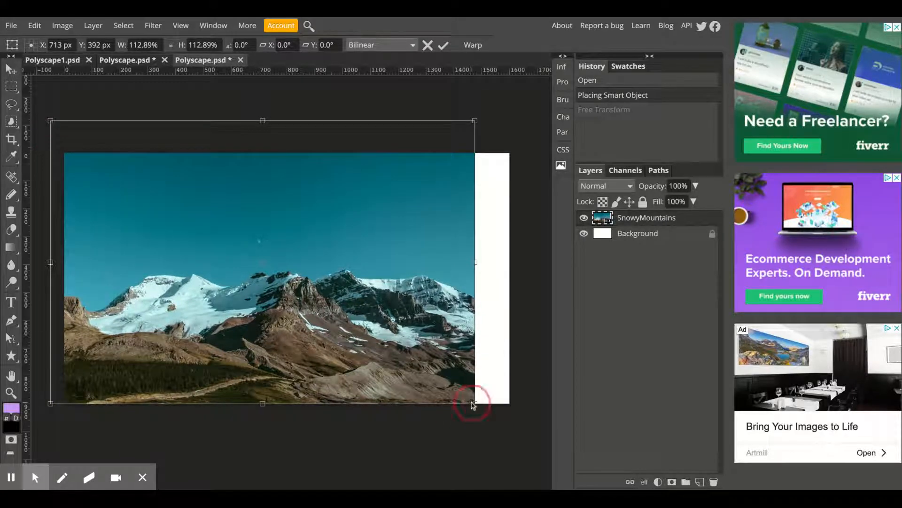
drag(472, 399, 521, 442)
drag(413, 349, 396, 348)
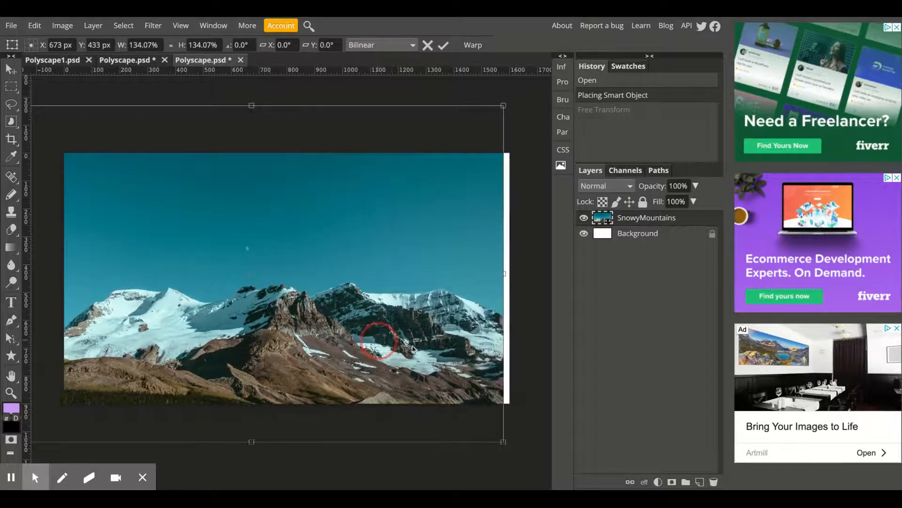
drag(504, 108, 522, 83)
drag(469, 210, 448, 222)
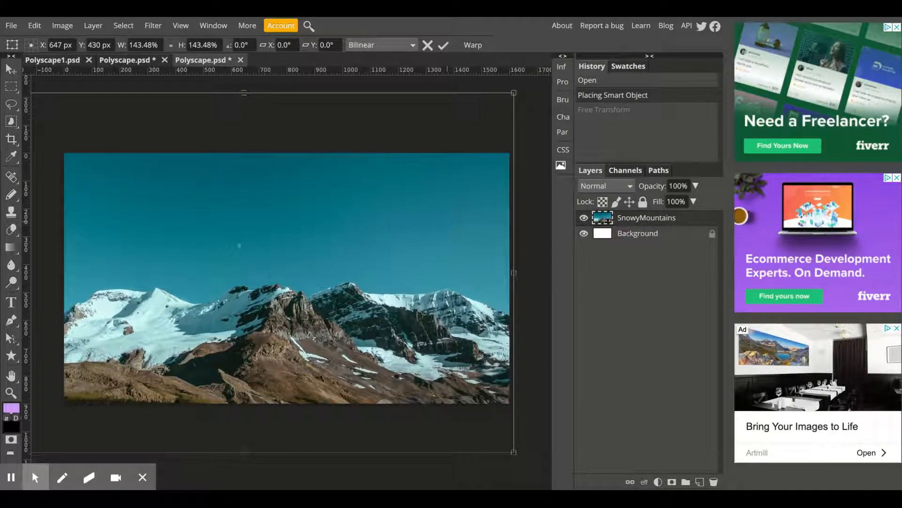
mouse_move(291, 232)
mouse_down()
mouse_move(415, 242)
mouse_move(292, 245)
mouse_up()
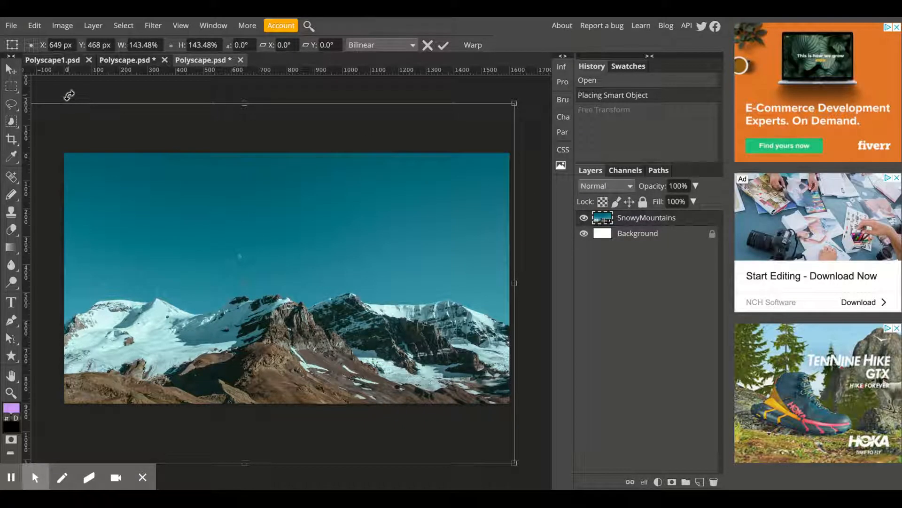
- Place the Orion Nebula image as a new layer above SnowyMountains
click(10, 25)
click(47, 76)
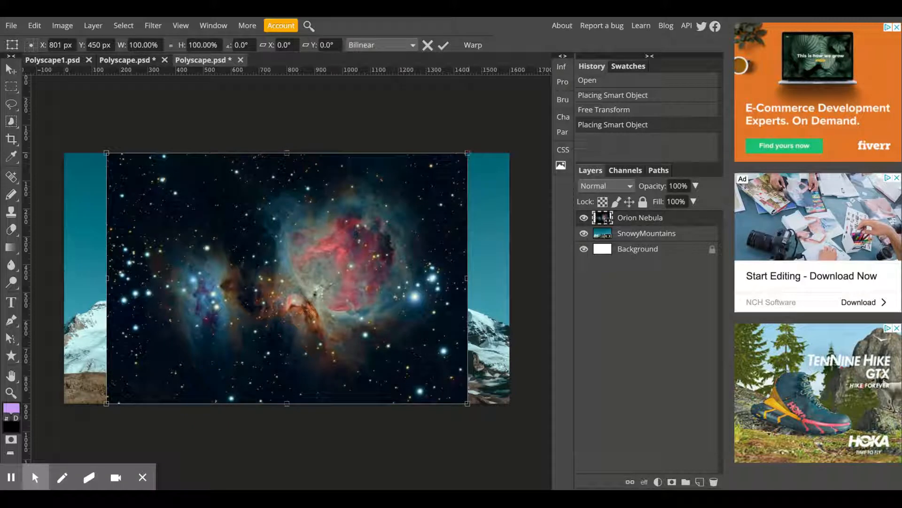
drag(467, 153, 507, 126)
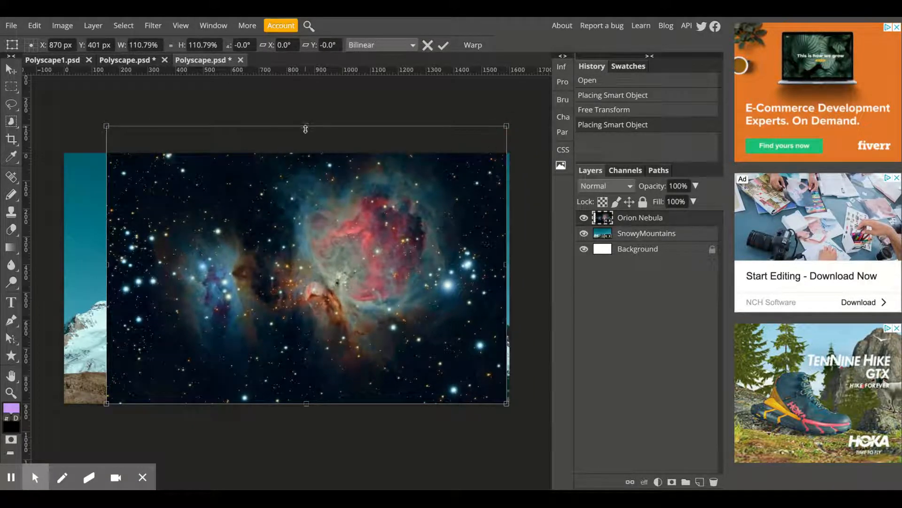
mouse_move(308, 127)
mouse_down()
mouse_move(308, 100)
mouse_move(307, 142)
mouse_up()
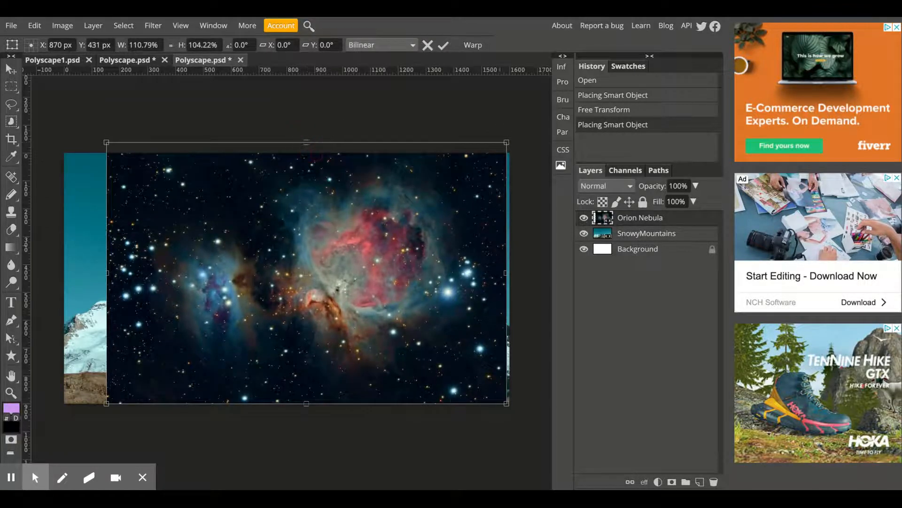
drag(505, 272, 479, 275)
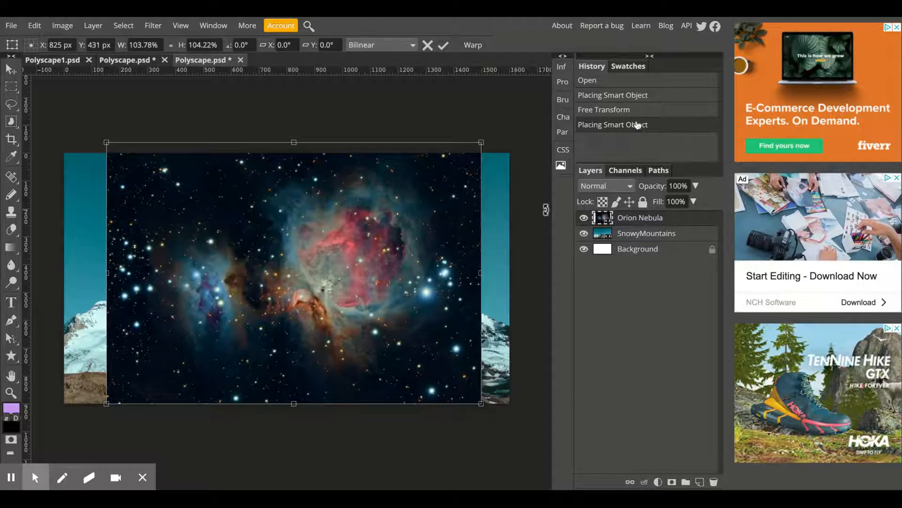
click(640, 117)
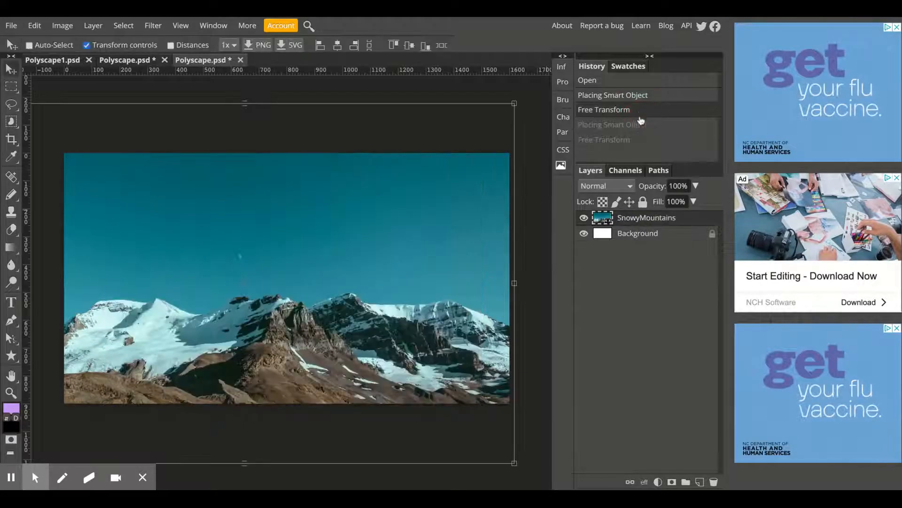
click(640, 123)
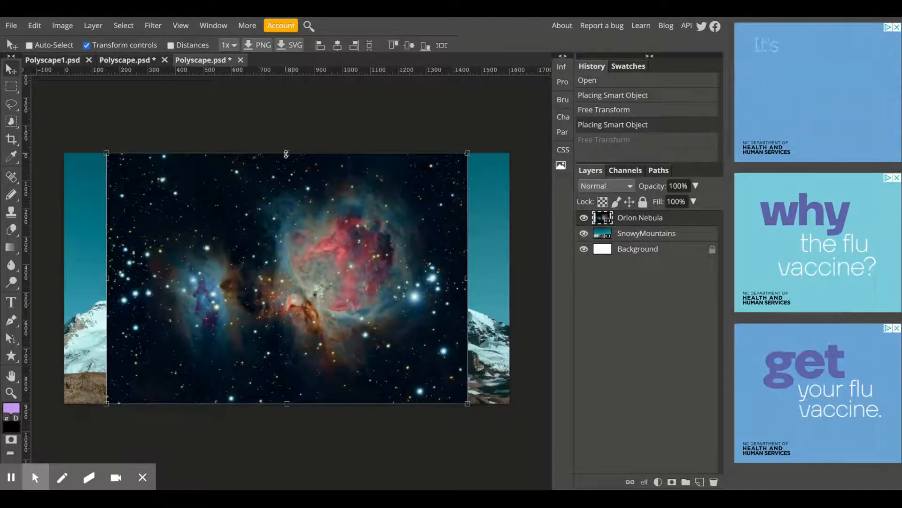
drag(286, 154, 297, 126)
key(Return)
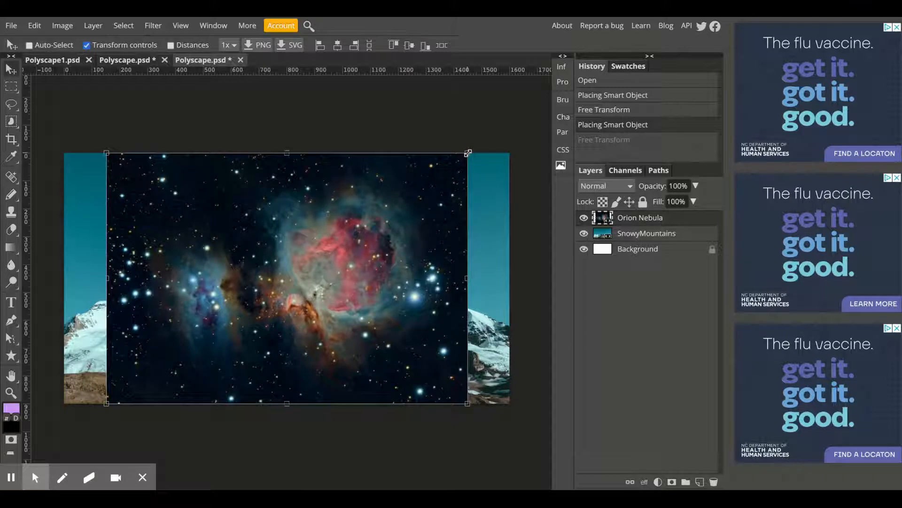
- Scale Orion Nebula proportionally to about 131% and position it to cover the entire canvas
drag(468, 153, 535, 106)
drag(106, 402, 61, 434)
drag(349, 317, 332, 321)
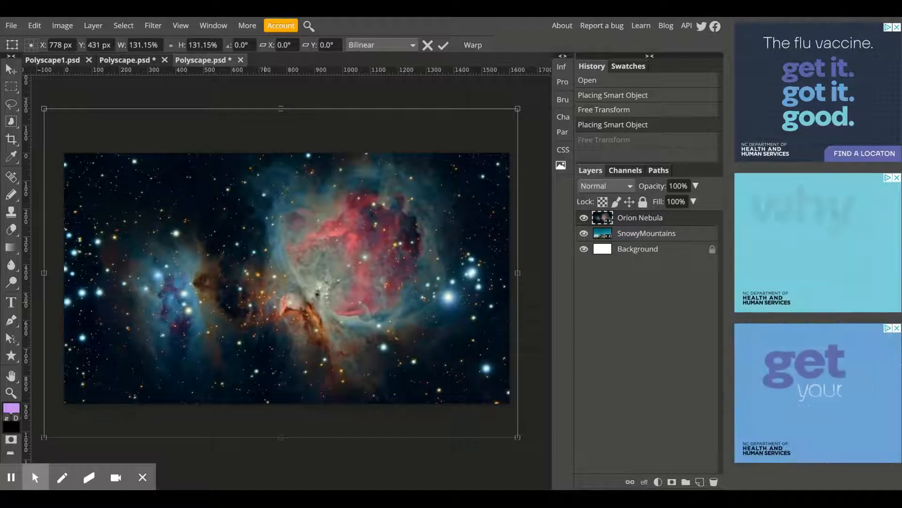
- Apply the nebula transform, then set the Custom Shape tool to the solid right-pointing triangle in the second row of shapes
key(u)
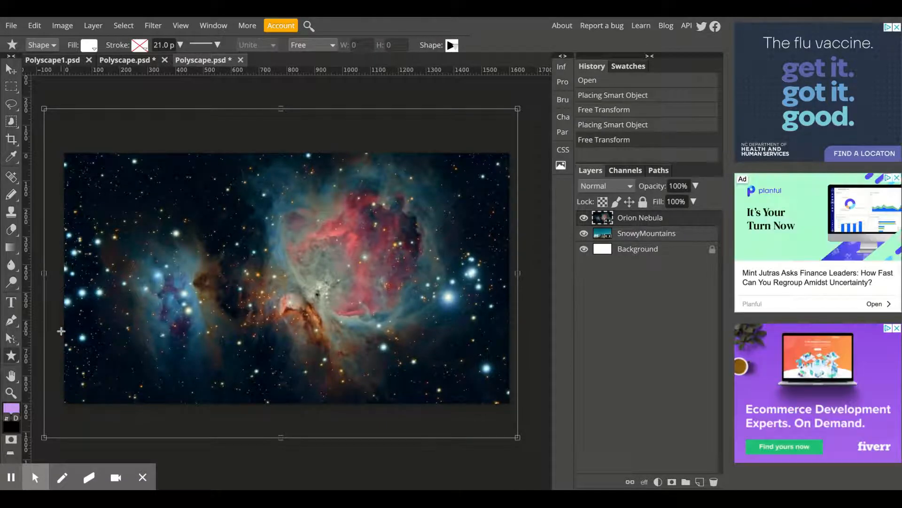
click(13, 357)
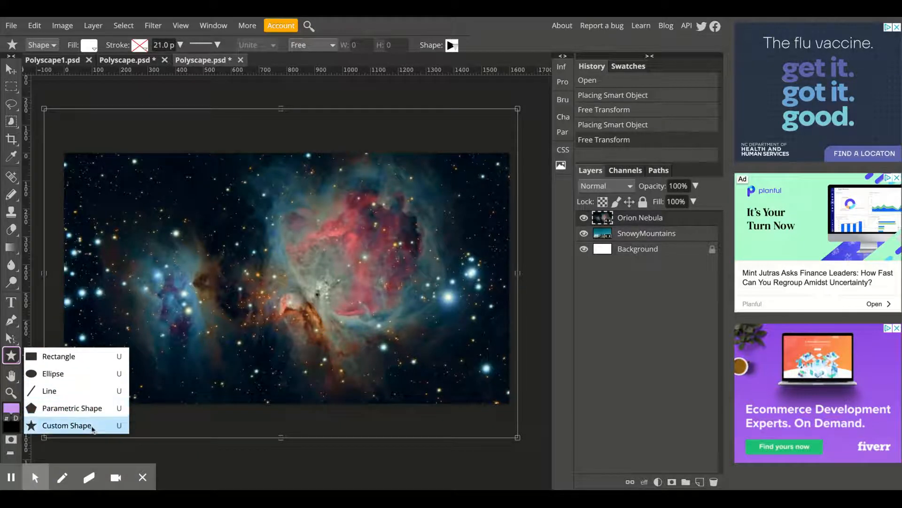
click(75, 425)
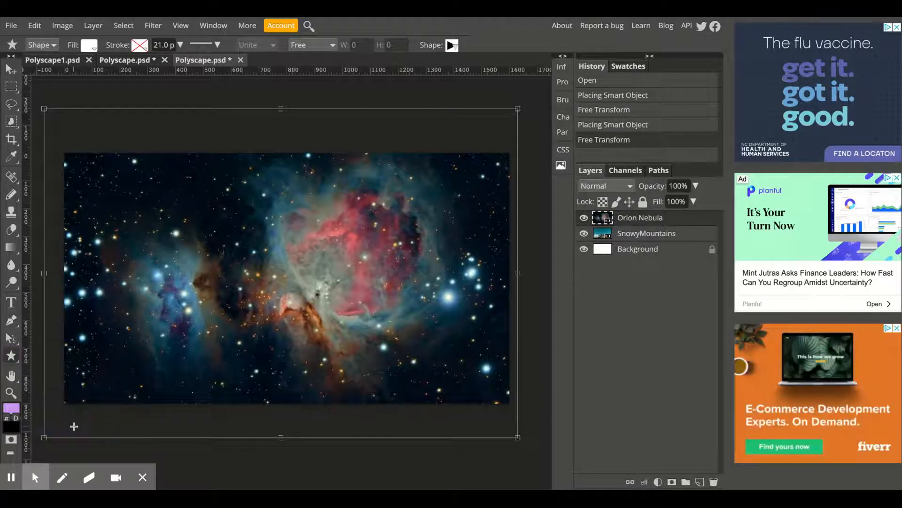
click(451, 45)
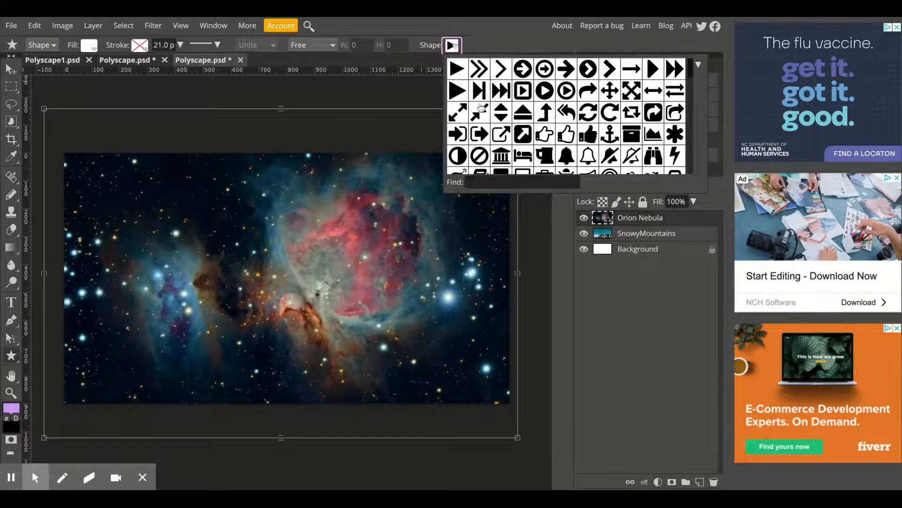
scroll(581, 136, down, 15)
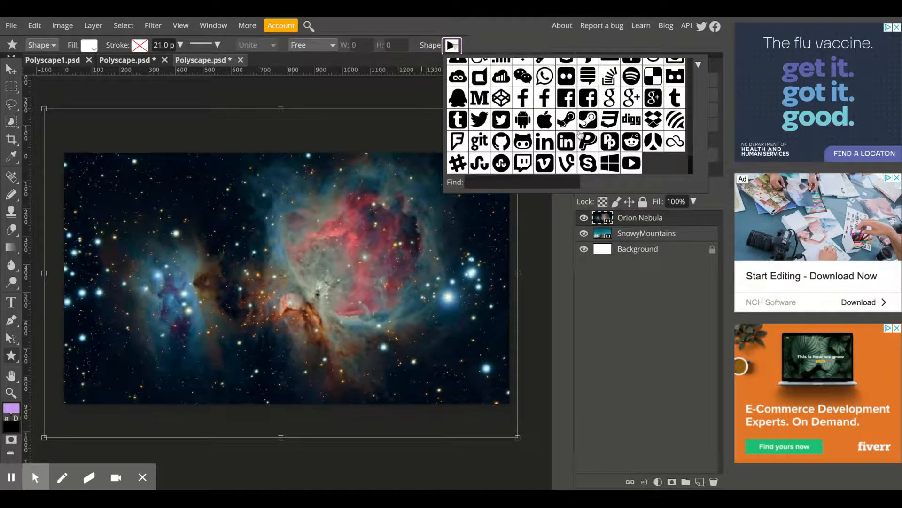
scroll(579, 136, up, 15)
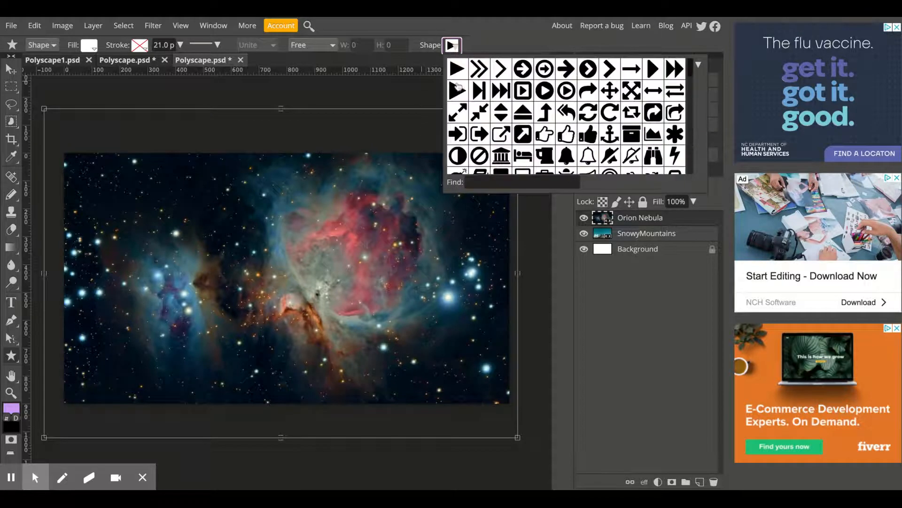
click(456, 94)
click(488, 44)
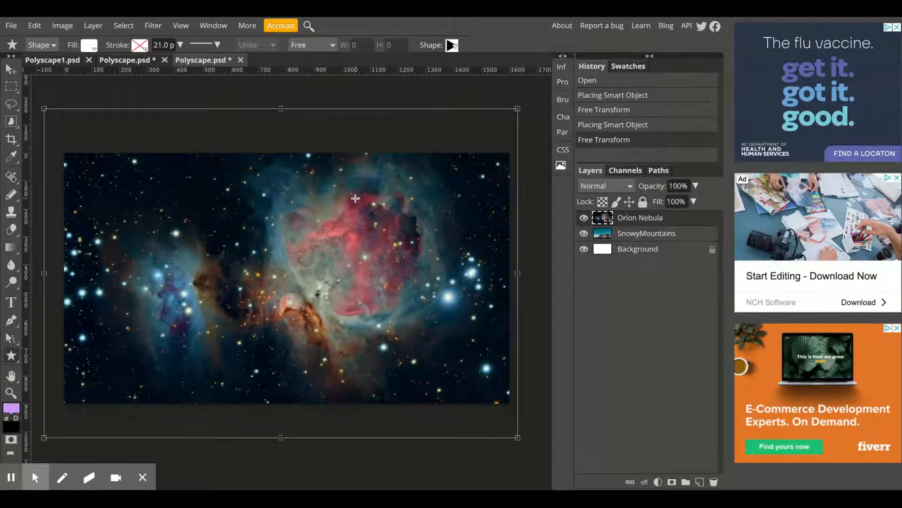
click(451, 44)
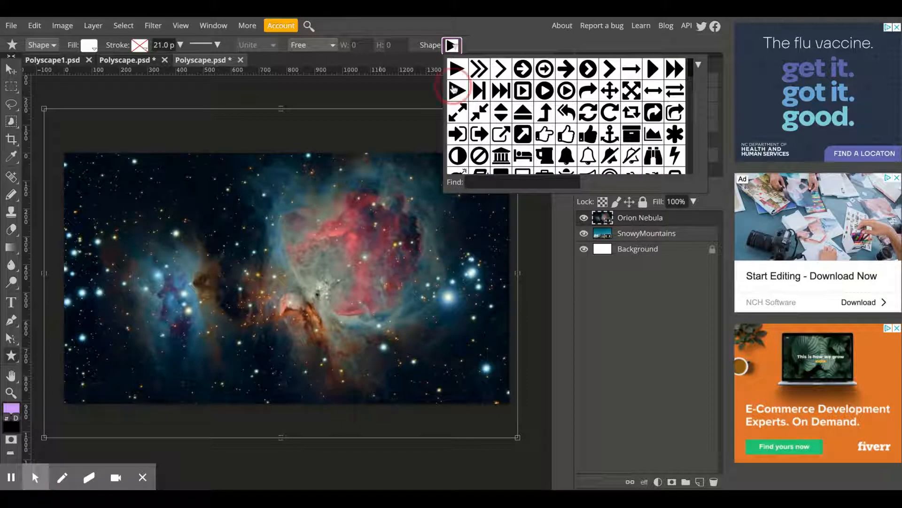
- Keep a white fill and no stroke, then create a 300 x 300 px triangle from its center near the canvas middle
click(90, 46)
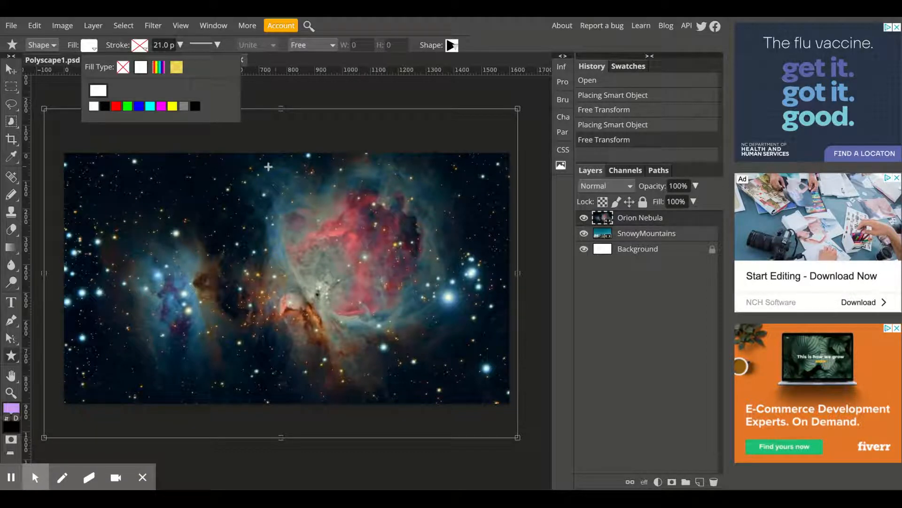
click(99, 92)
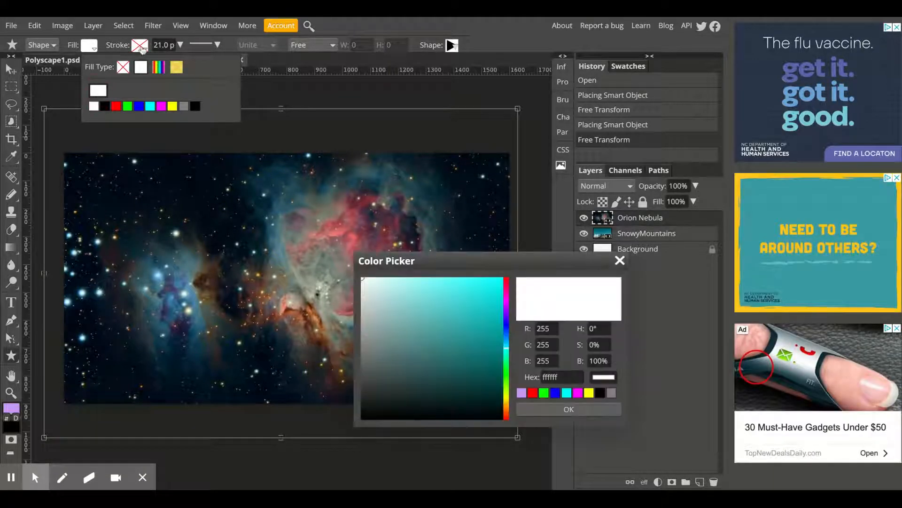
click(141, 47)
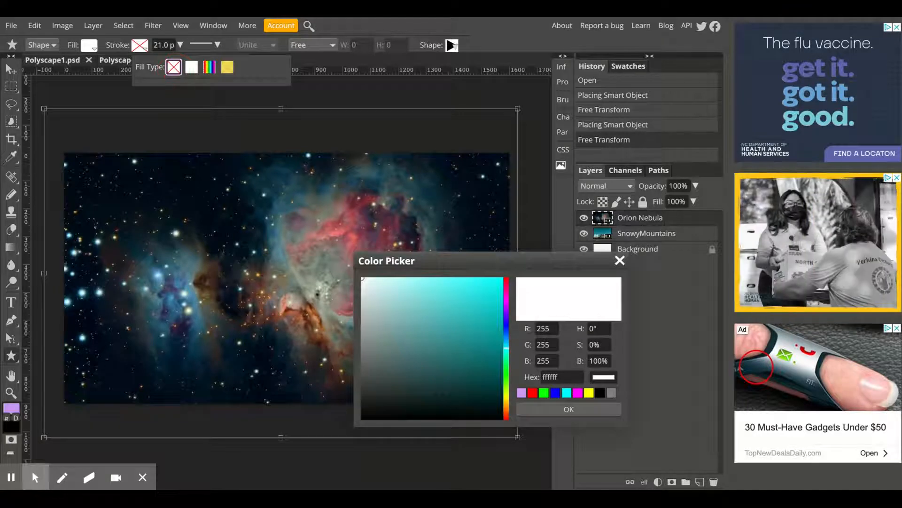
click(620, 260)
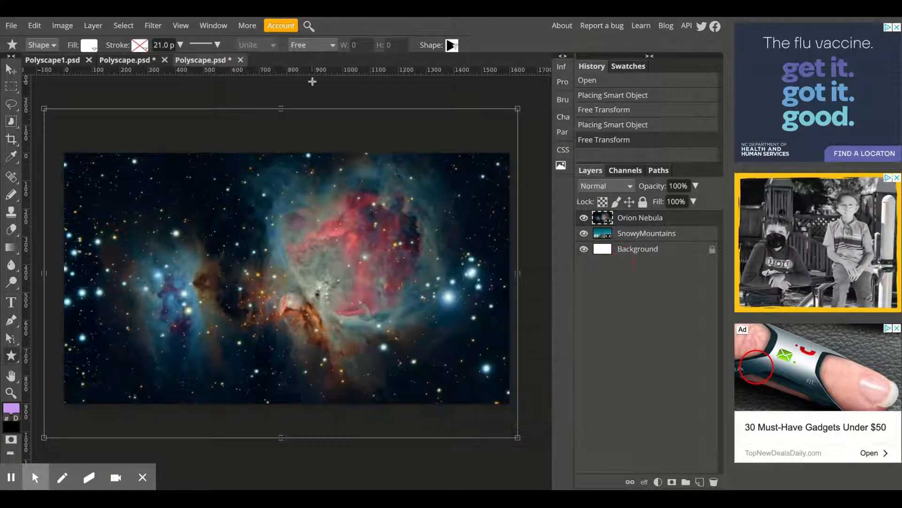
click(276, 270)
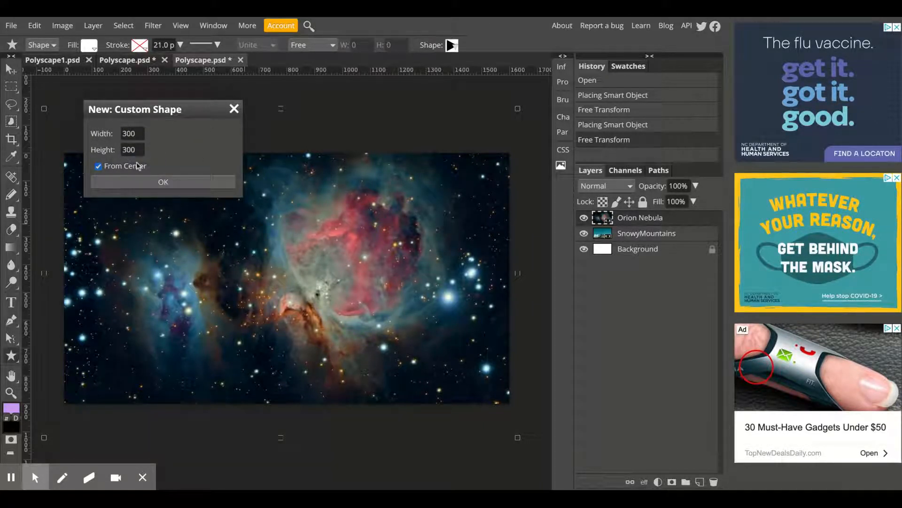
click(193, 182)
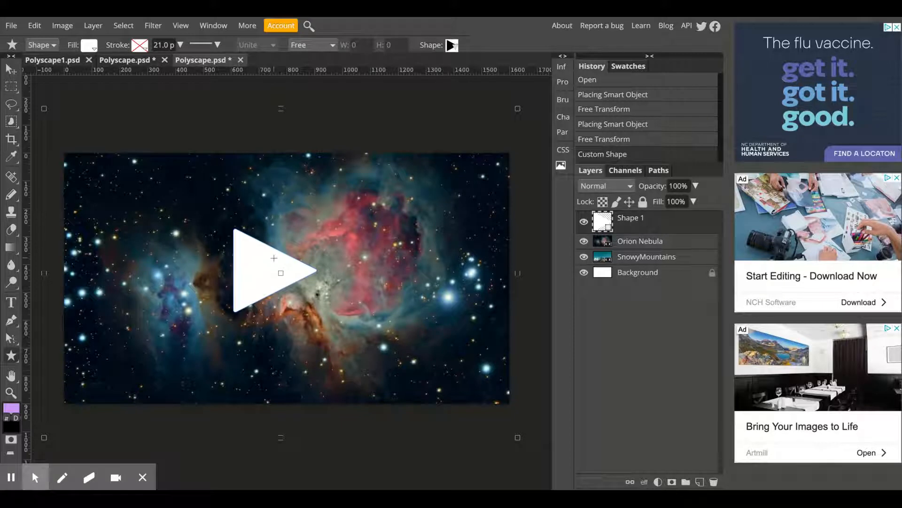
- Scale the triangle proportionally to about 171%, rotate it 90° to point down, and position it at about X 800 px, Y 411 px
key(v)
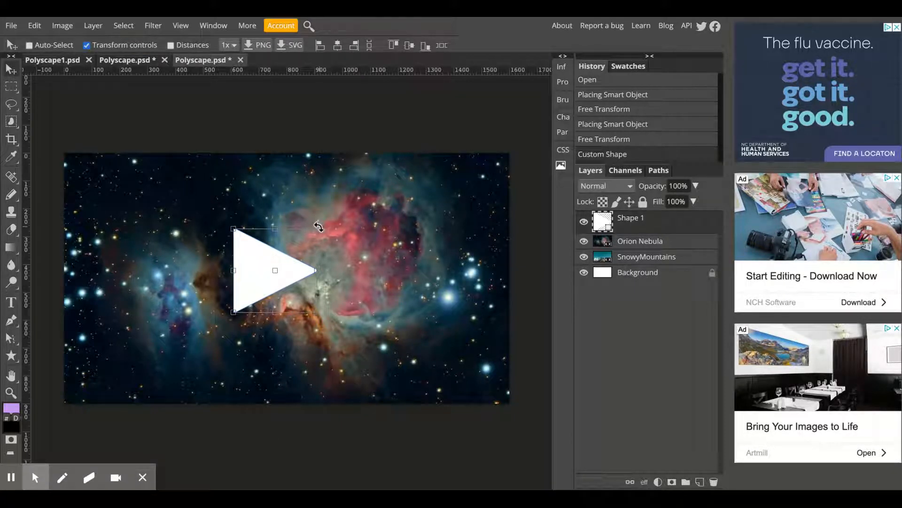
drag(317, 229, 376, 216)
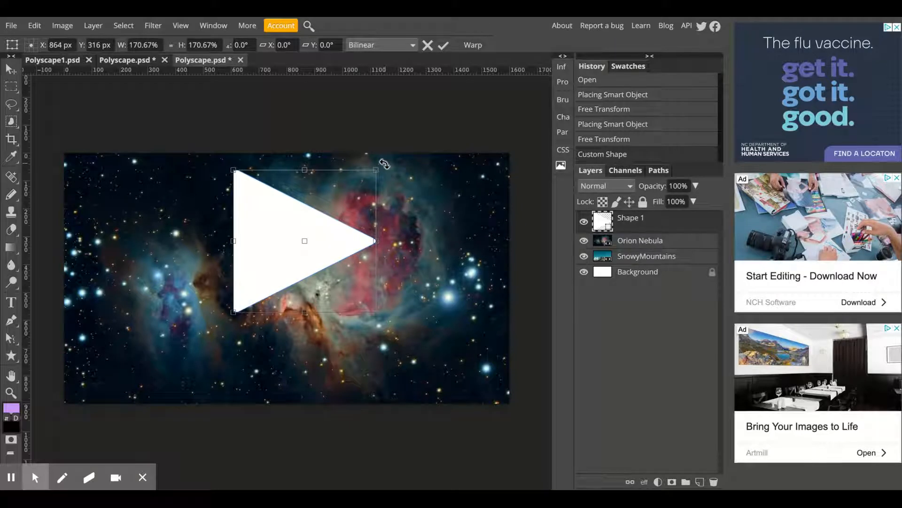
drag(387, 162, 329, 267)
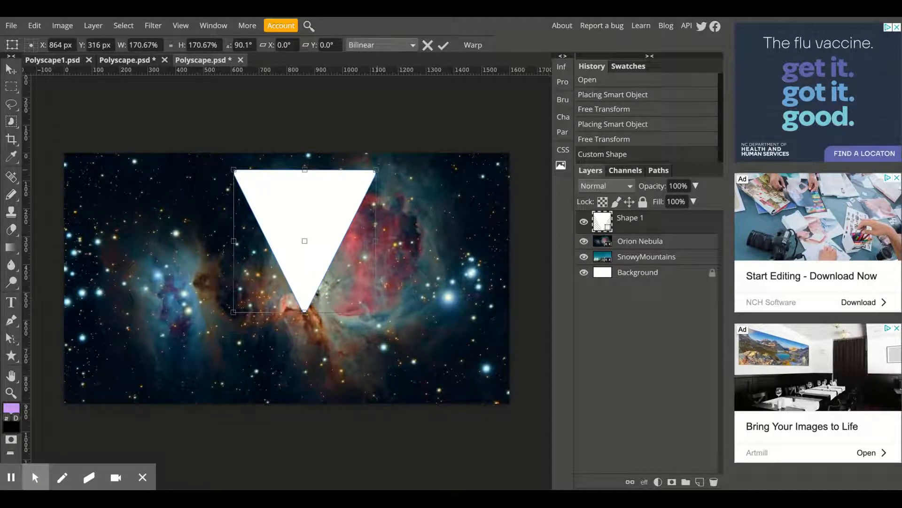
drag(383, 166, 382, 167)
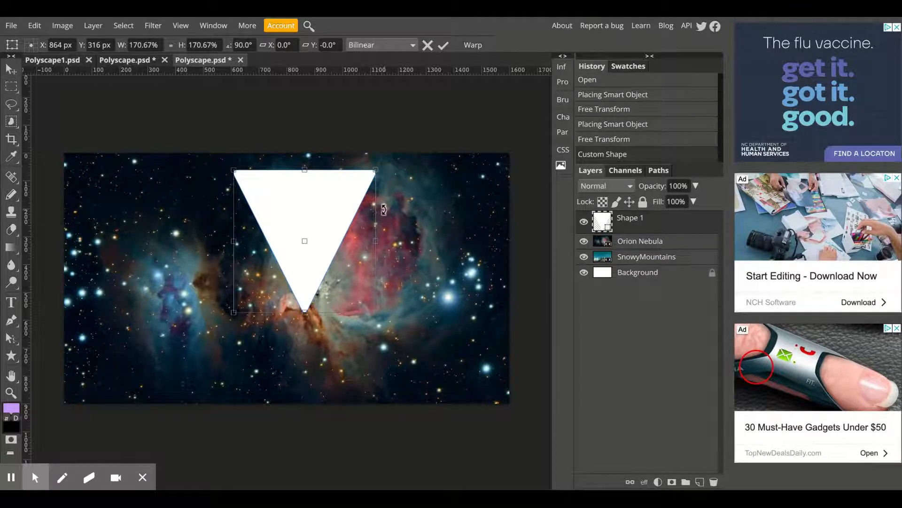
mouse_move(334, 206)
mouse_down()
mouse_move(330, 220)
mouse_move(330, 203)
mouse_move(345, 218)
mouse_up()
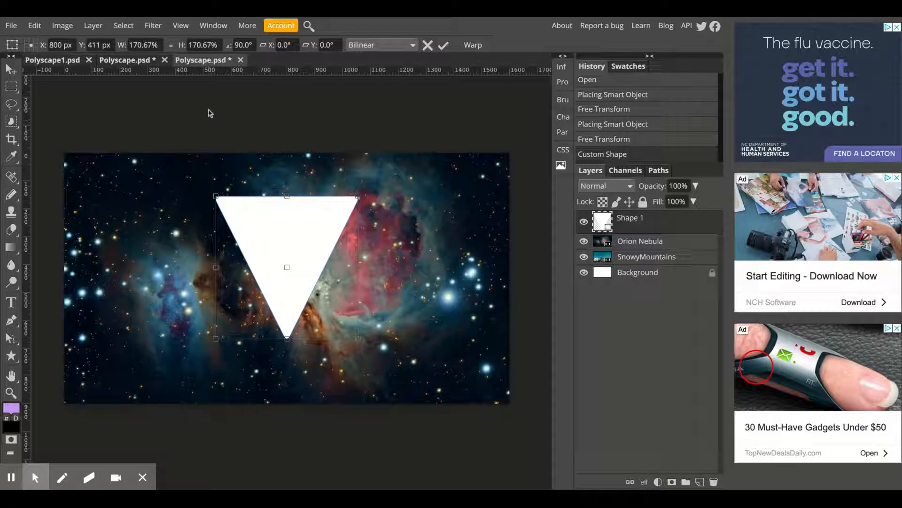
- Add one horizontal and one vertical guide, each at 50 percent of the canvas
click(181, 26)
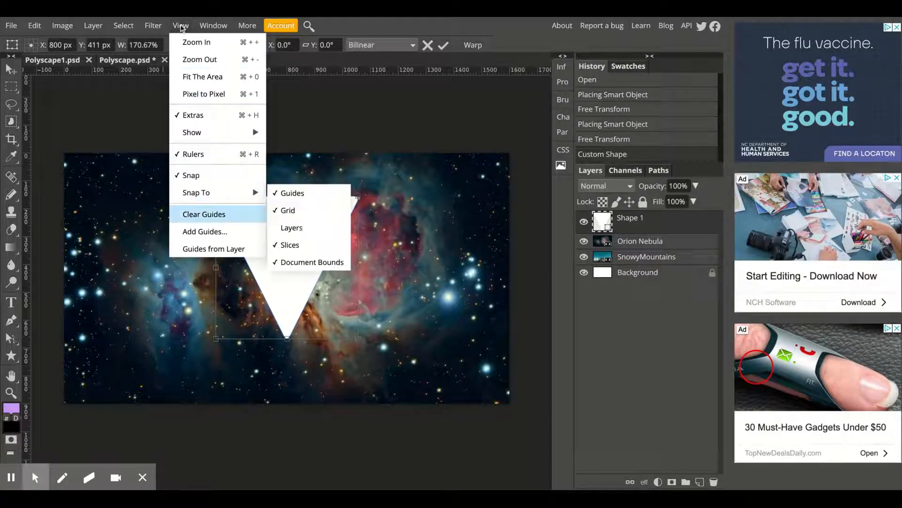
key(Down)
key(Return)
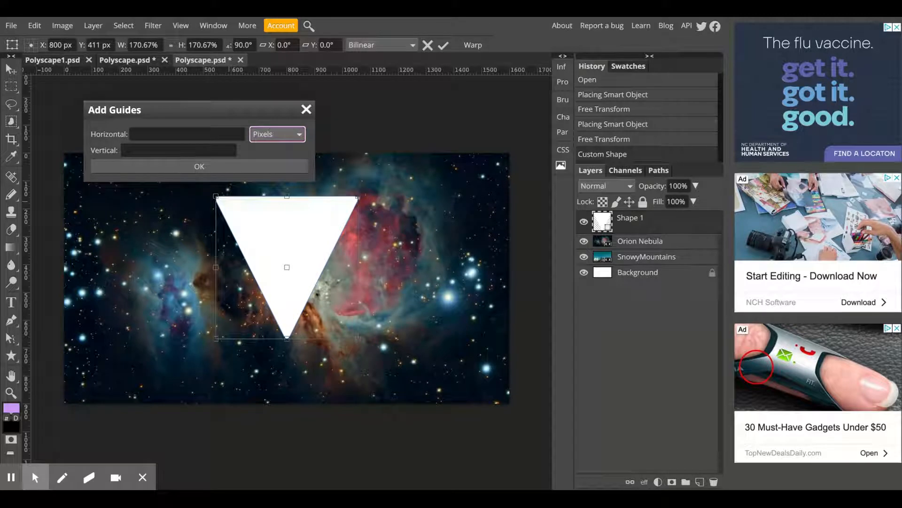
click(297, 175)
click(197, 135)
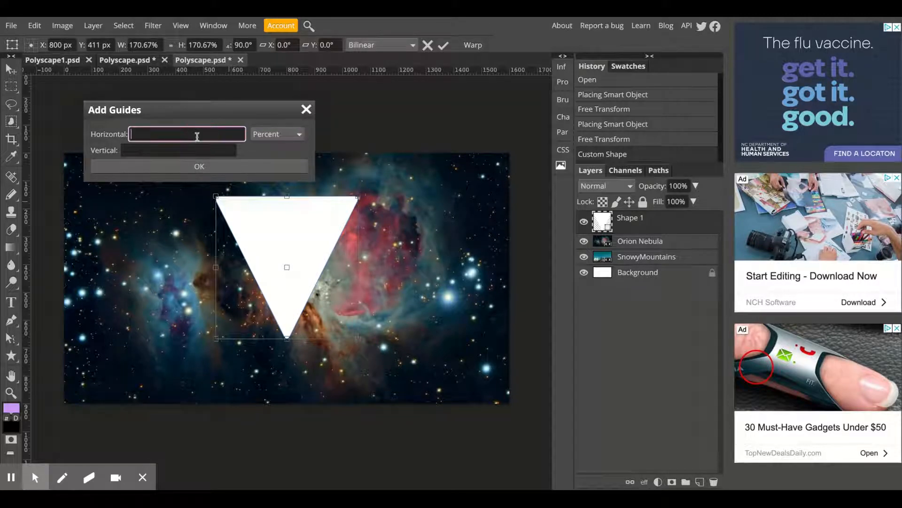
text(50)
click(201, 151)
text(50)
click(278, 151)
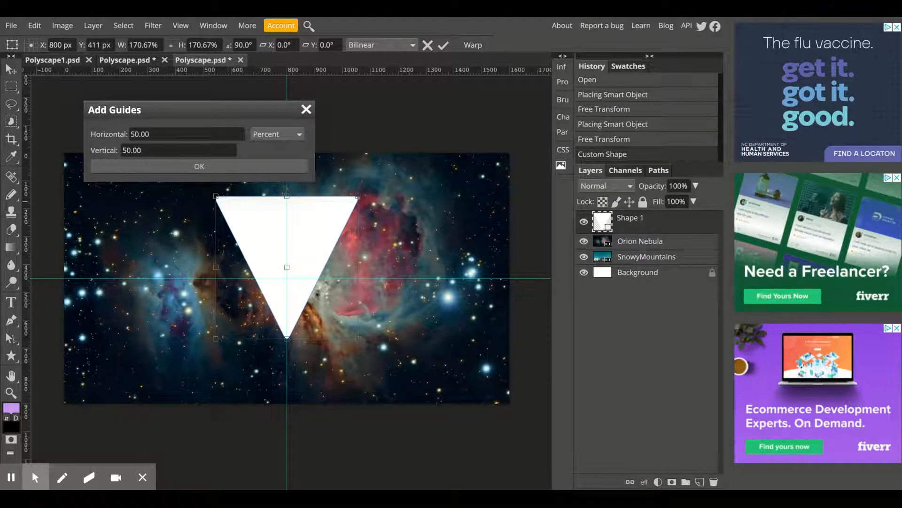
click(249, 170)
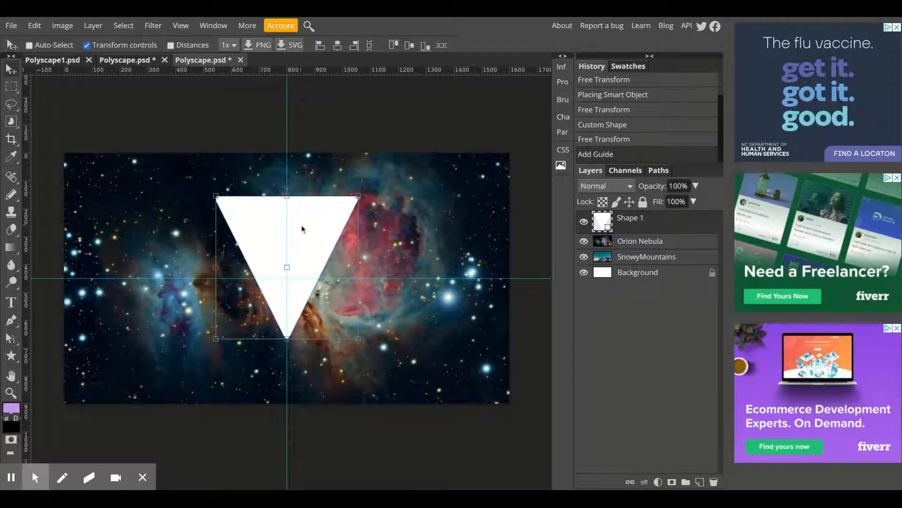
- Move the white triangle slightly up along the vertical center guide and rename its layer Triangle
mouse_move(323, 218)
mouse_down()
mouse_move(352, 214)
mouse_move(325, 212)
mouse_move(323, 231)
mouse_up()
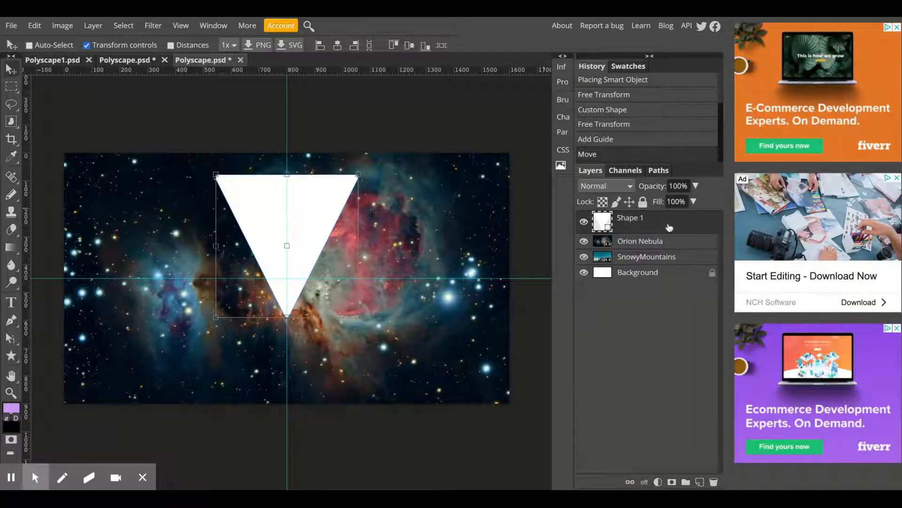
double_click(636, 220)
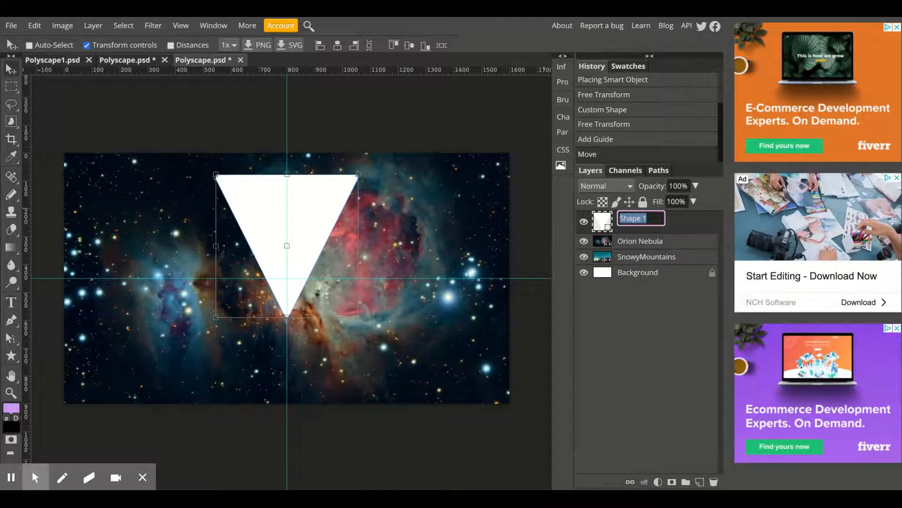
text(Triangle)
key(Return)
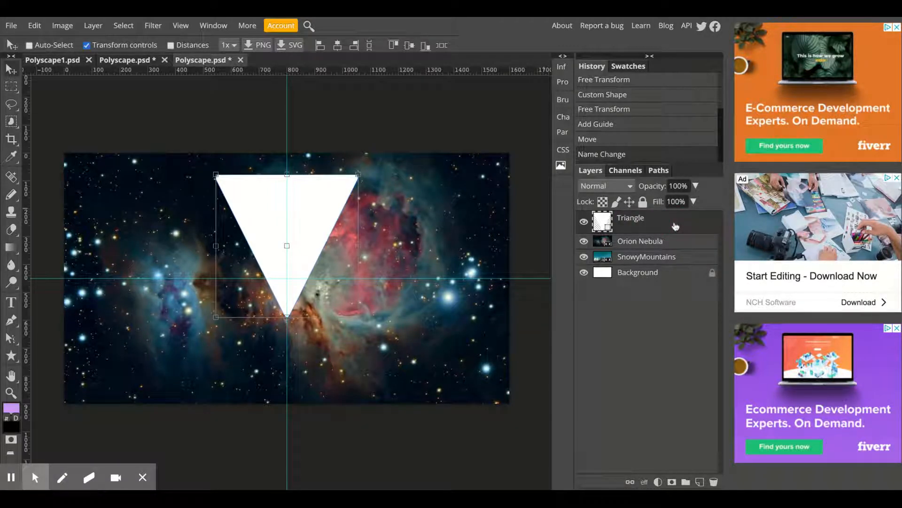
- Duplicate the Triangle layer and move the copy to the right and slightly down, partly overlapping the original
click(97, 28)
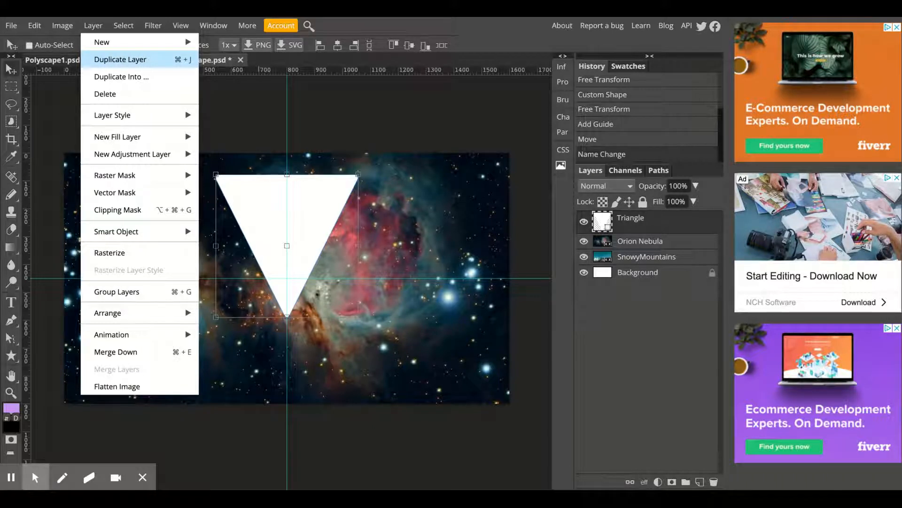
click(156, 59)
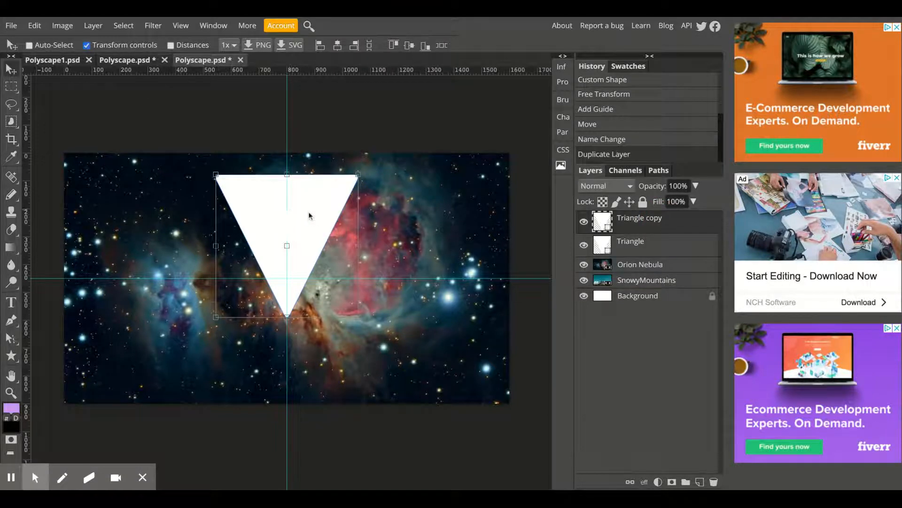
drag(283, 211, 378, 234)
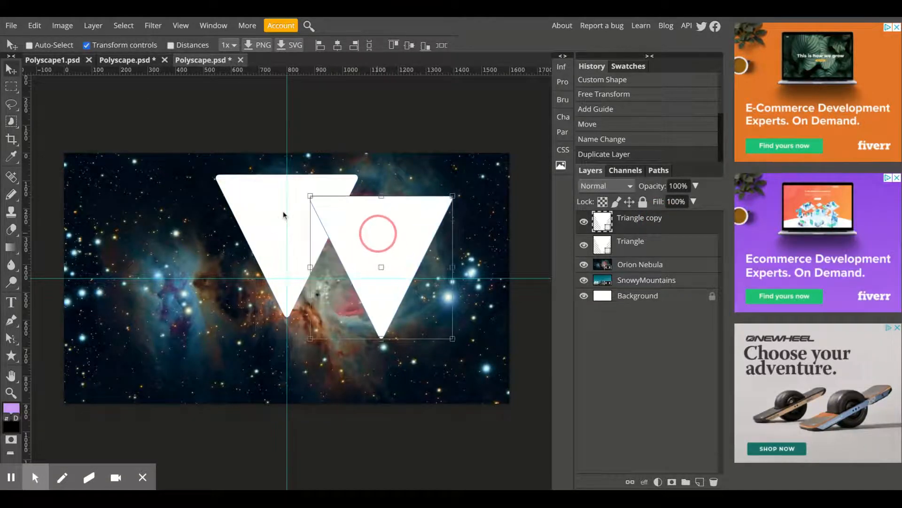
double_click(657, 219)
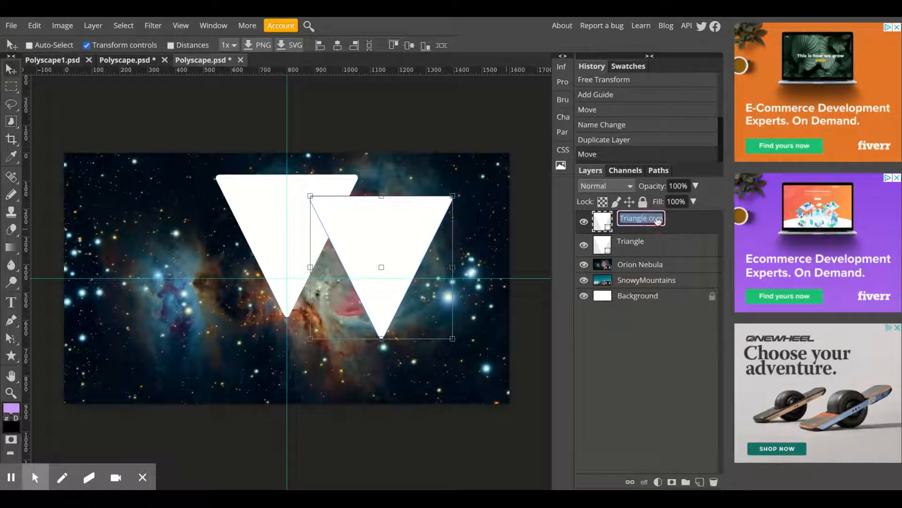
click(659, 219)
drag(649, 218, 688, 220)
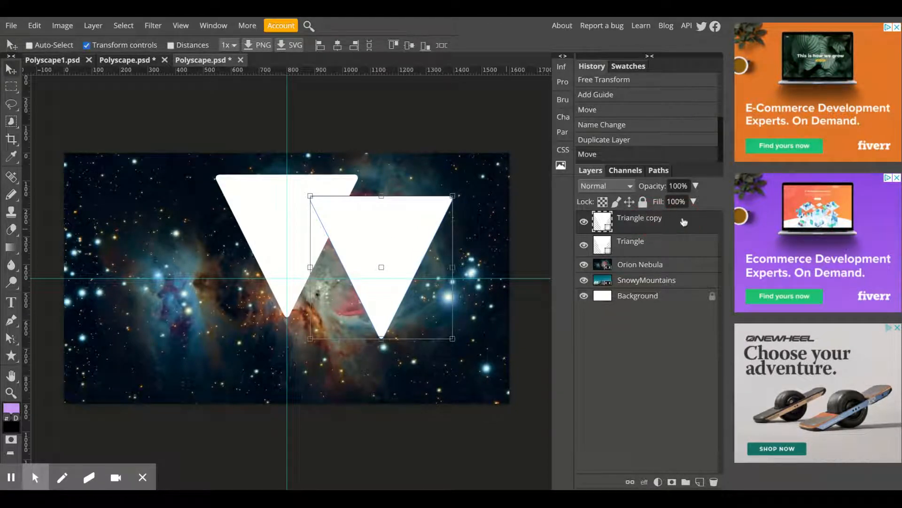
key(g)
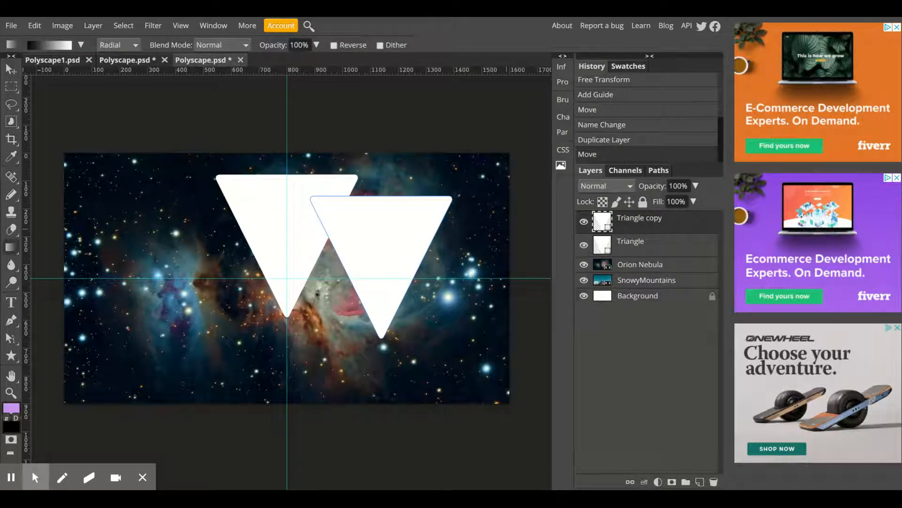
double_click(658, 219)
click(651, 218)
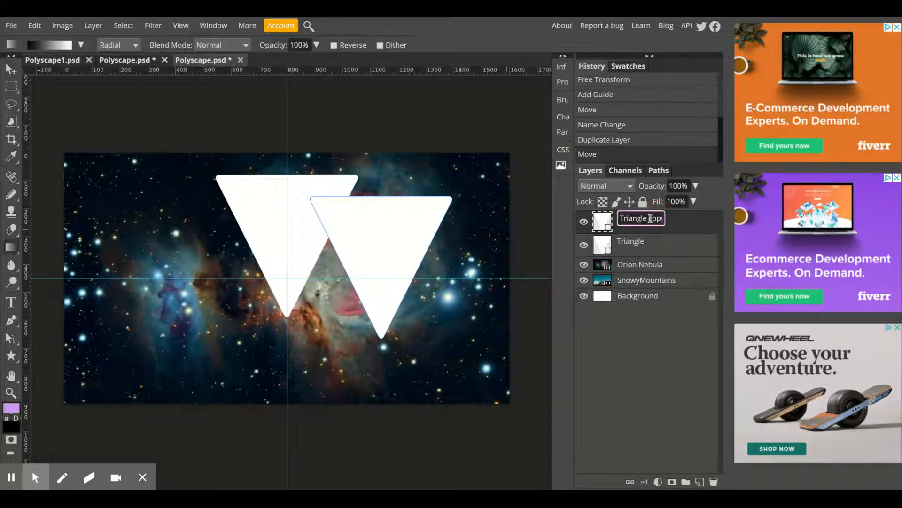
drag(649, 219, 671, 220)
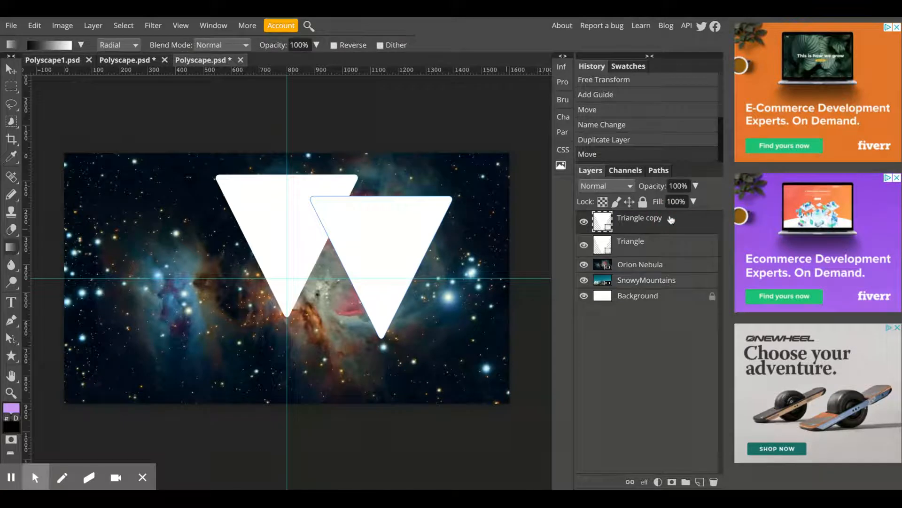
double_click(655, 220)
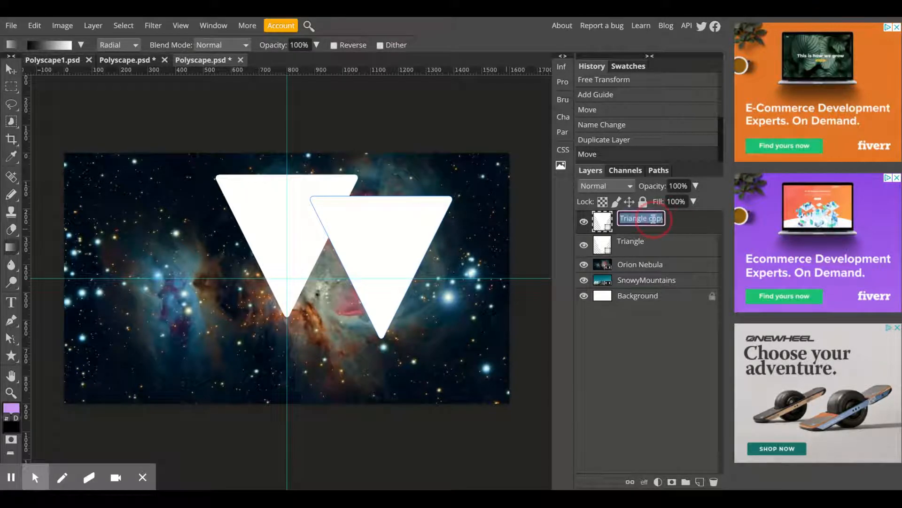
click(651, 218)
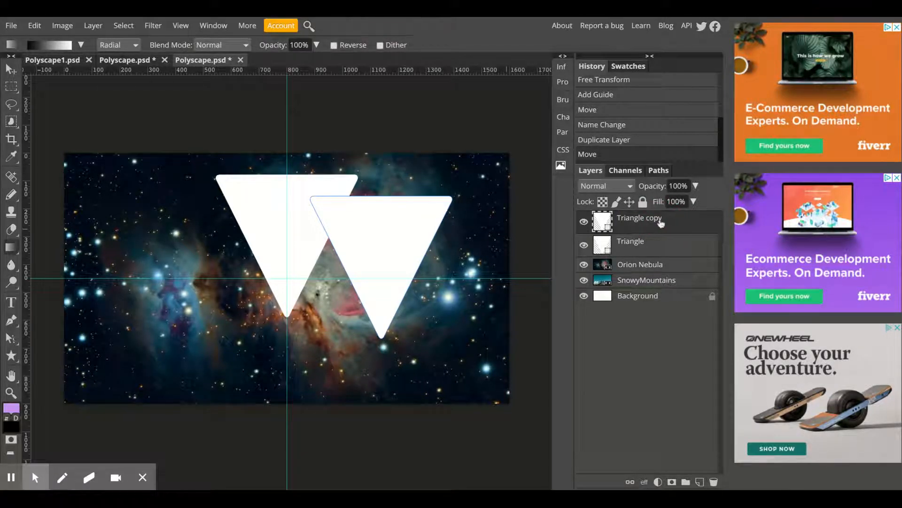
- Rename the Triangle copy layer as Triangle - Right
double_click(660, 219)
click(661, 219)
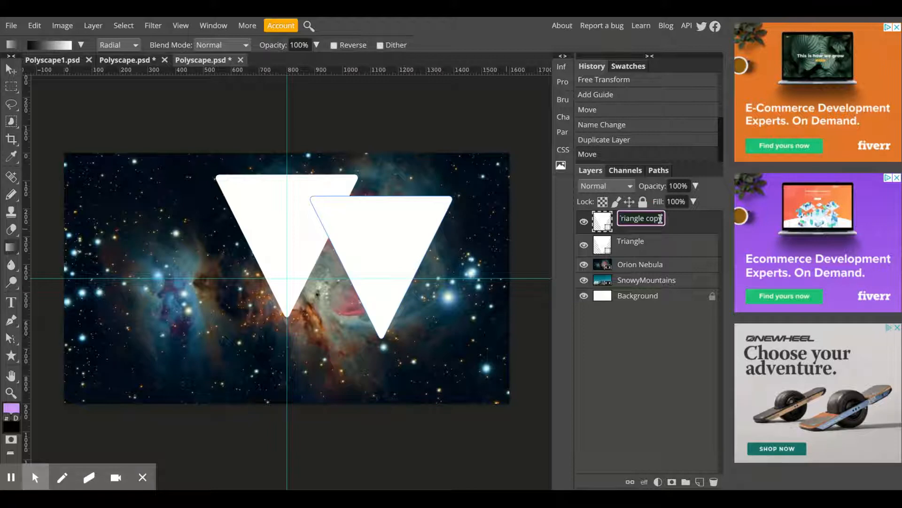
key(BackSpace)
key(BackSpace)
key(BackSpace)
text(- Right)
click(693, 234)
click(402, 246)
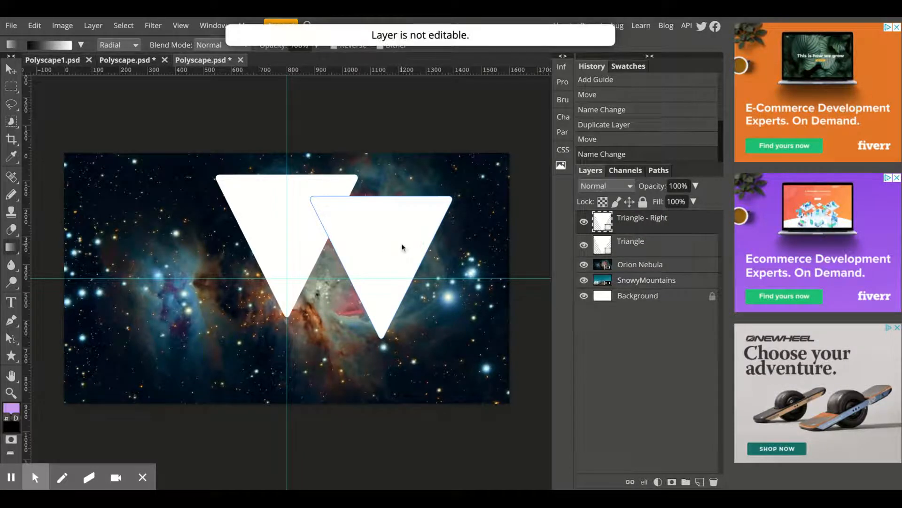
- Scale Triangle - Right proportionally to 57%, rotate it about 180° to point up, and place it at about X 1203 px, Y 304 px
click(11, 69)
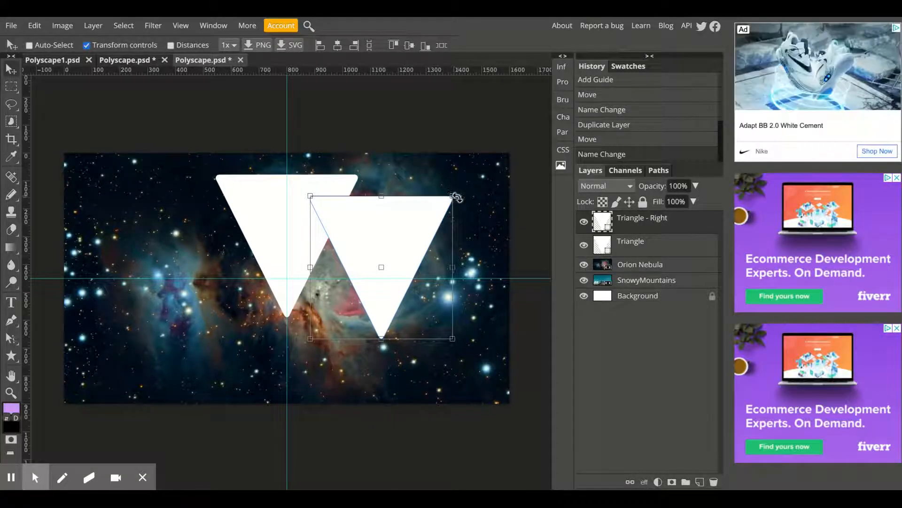
drag(454, 196, 391, 258)
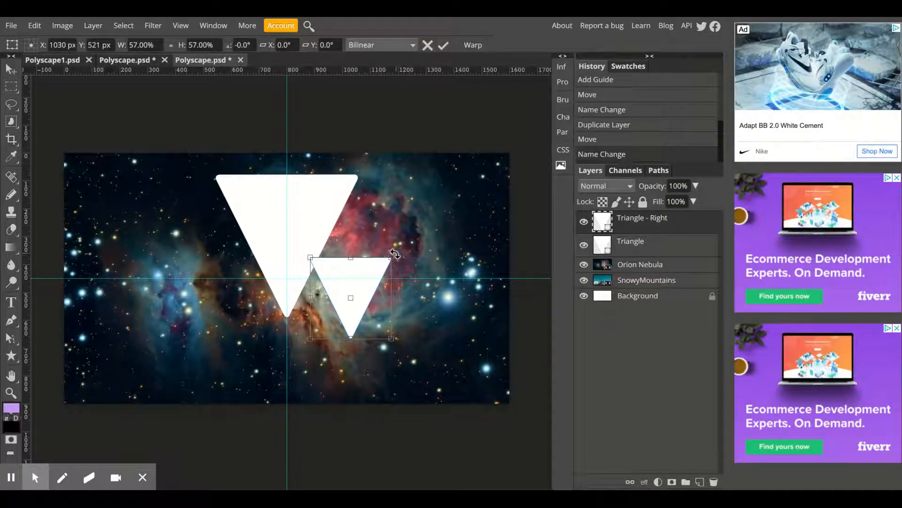
mouse_move(400, 244)
mouse_down()
mouse_move(277, 225)
mouse_move(259, 282)
mouse_move(322, 323)
mouse_move(373, 275)
mouse_move(370, 260)
mouse_move(389, 255)
mouse_up()
drag(441, 279, 448, 282)
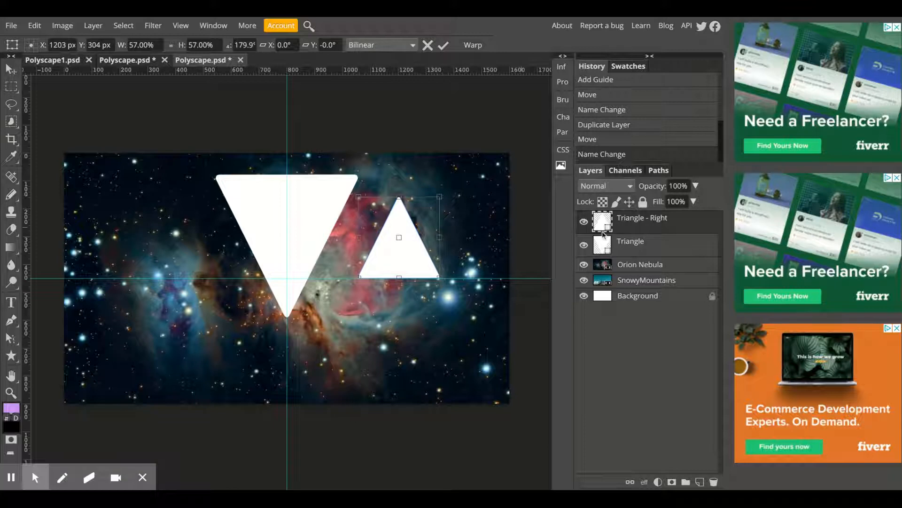
click(673, 225)
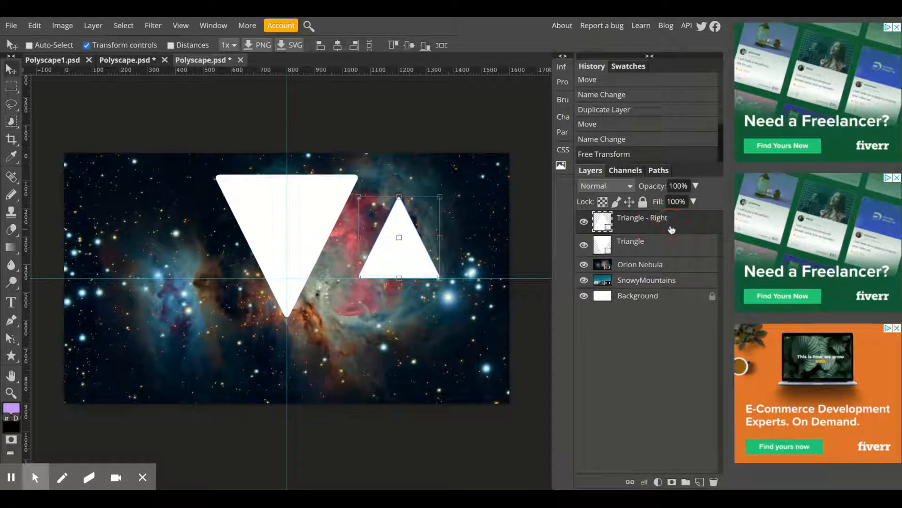
- Duplicate the Triangle - Right layer and move the copy horizontally to the left side of the large central triangle
click(92, 27)
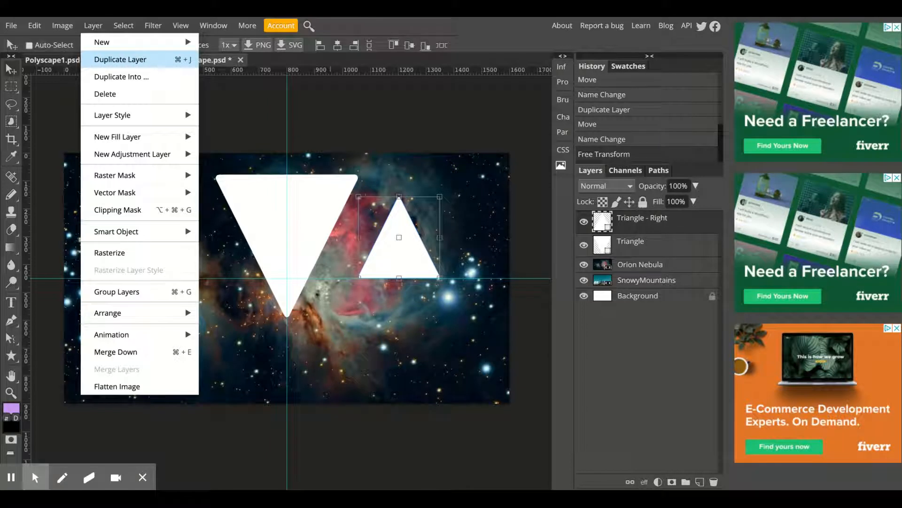
click(161, 59)
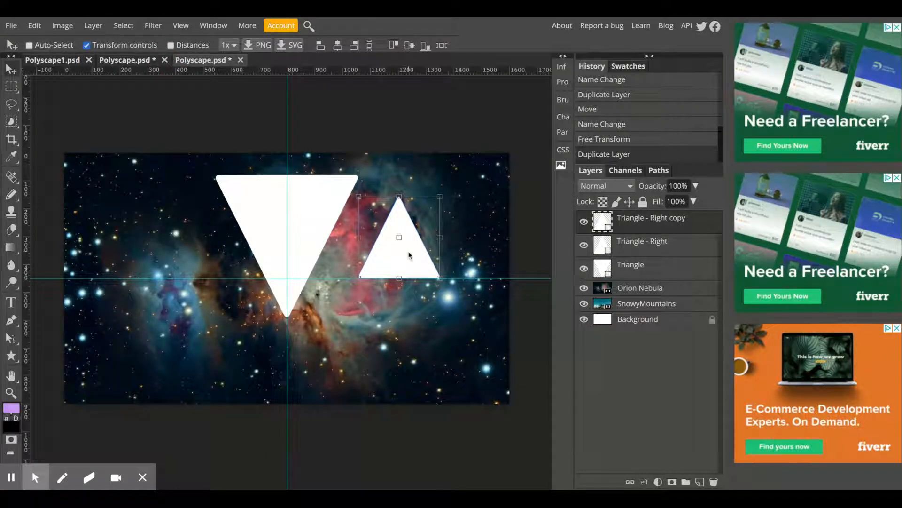
drag(410, 260, 225, 260)
drag(191, 258, 185, 258)
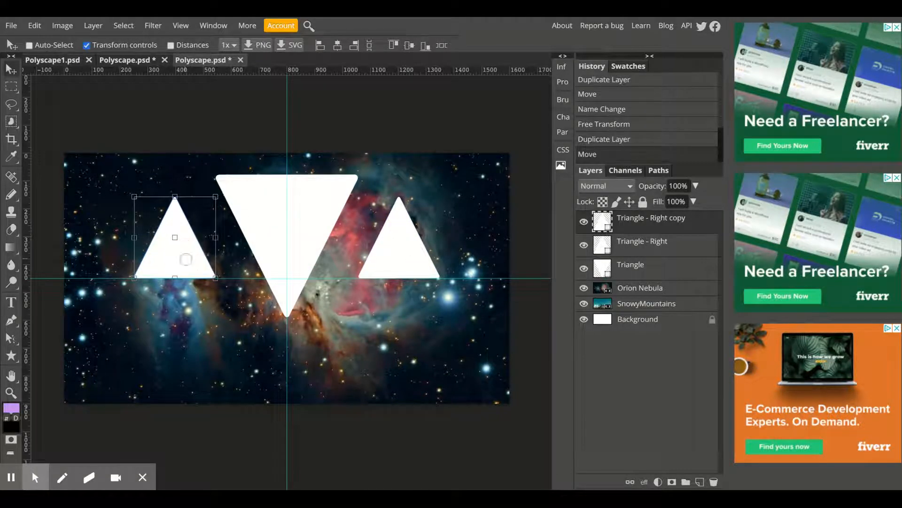
- Rename the Triangle - Right copy layer as Triangle - Left and nudge its triangle very slightly to the left
double_click(676, 221)
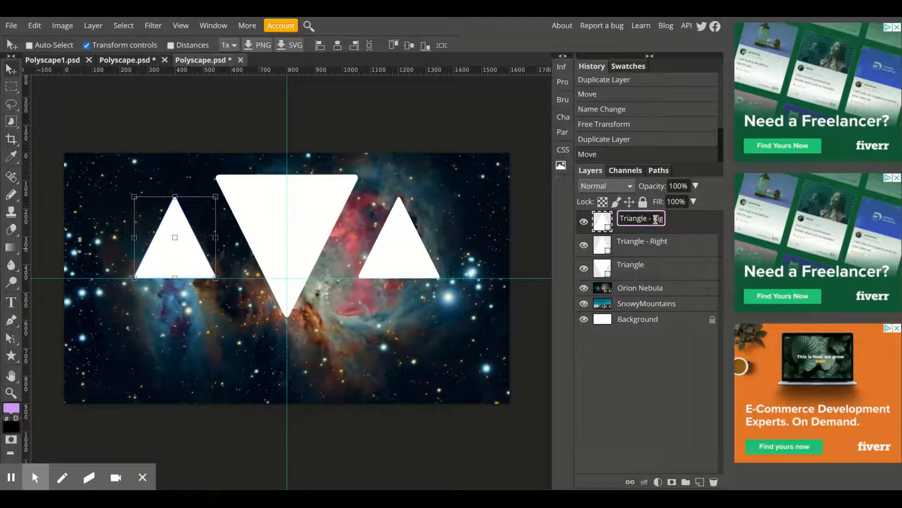
click(693, 219)
double_click(663, 221)
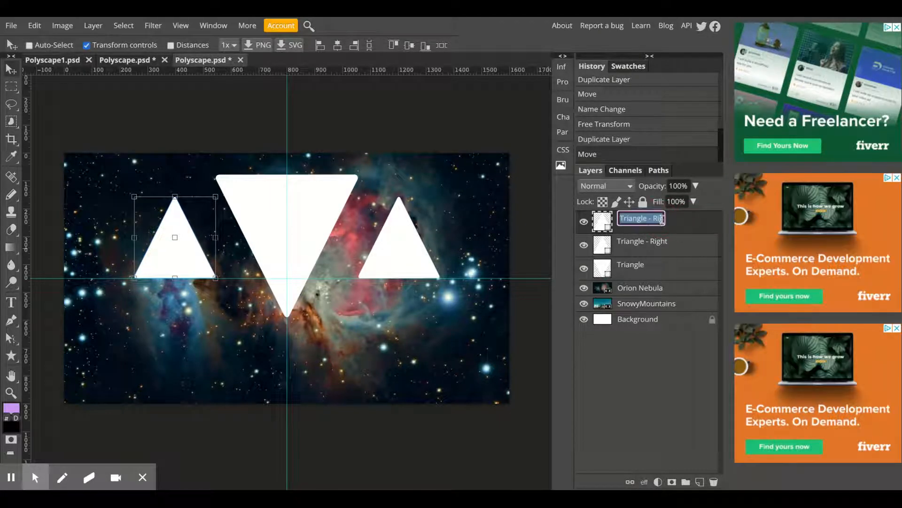
key(End)
key(BackSpace)
key(BackSpace)
key(BackSpace)
key(BackSpace)
key(BackSpace)
key(BackSpace)
key(BackSpace)
key(BackSpace)
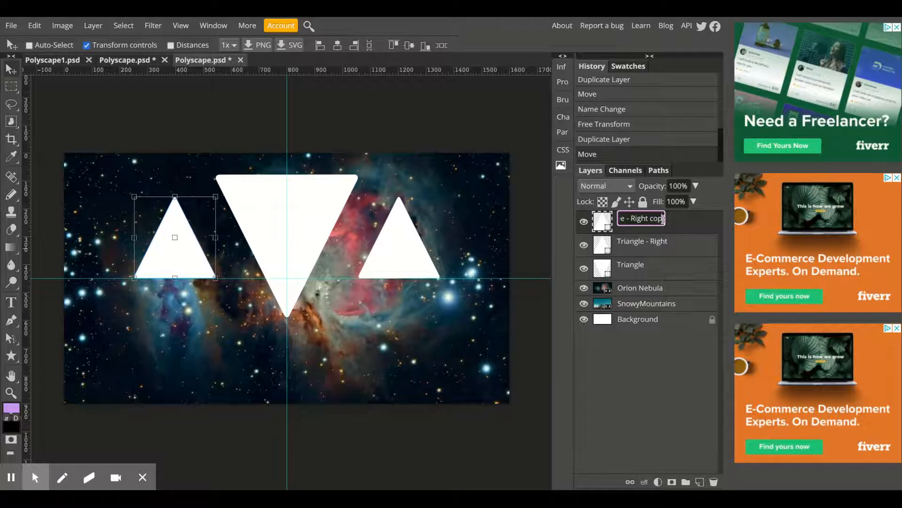
text(Left)
key(Return)
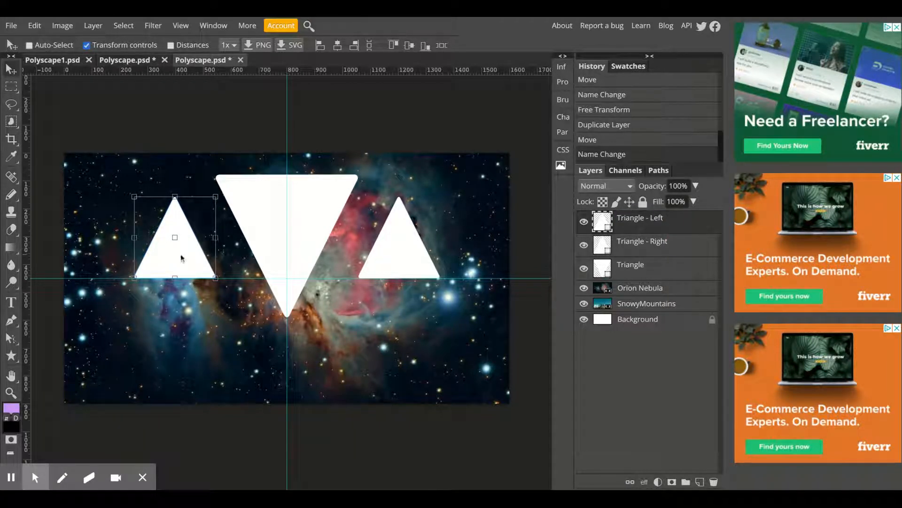
drag(180, 257, 180, 257)
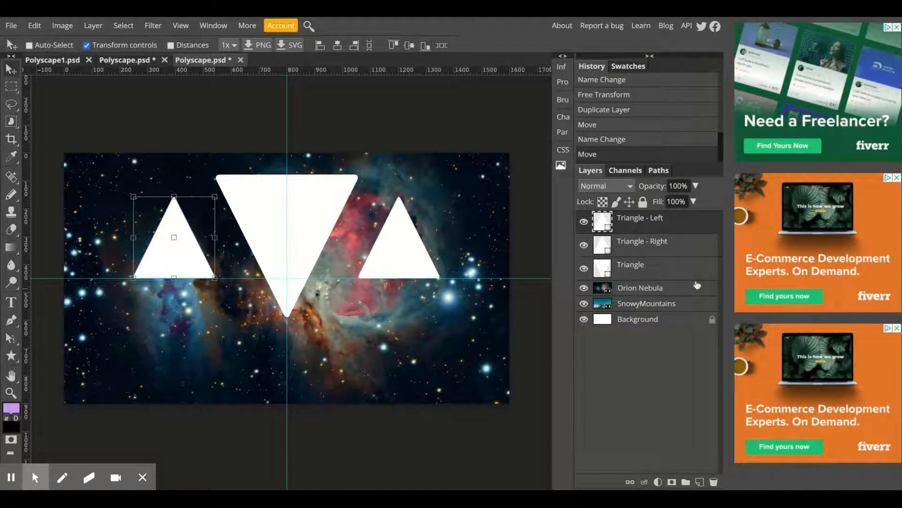
- Create a new layer folder above the triangle layers and name it Triangles
click(679, 366)
click(686, 483)
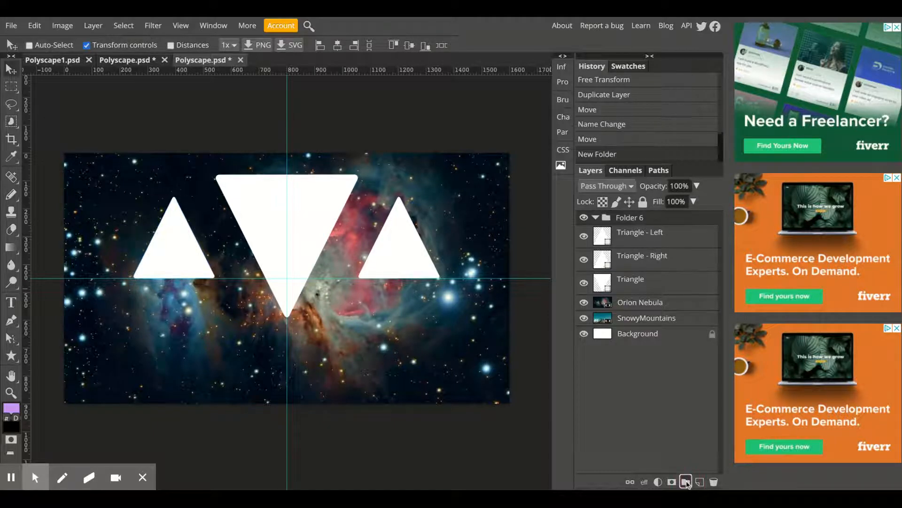
double_click(631, 218)
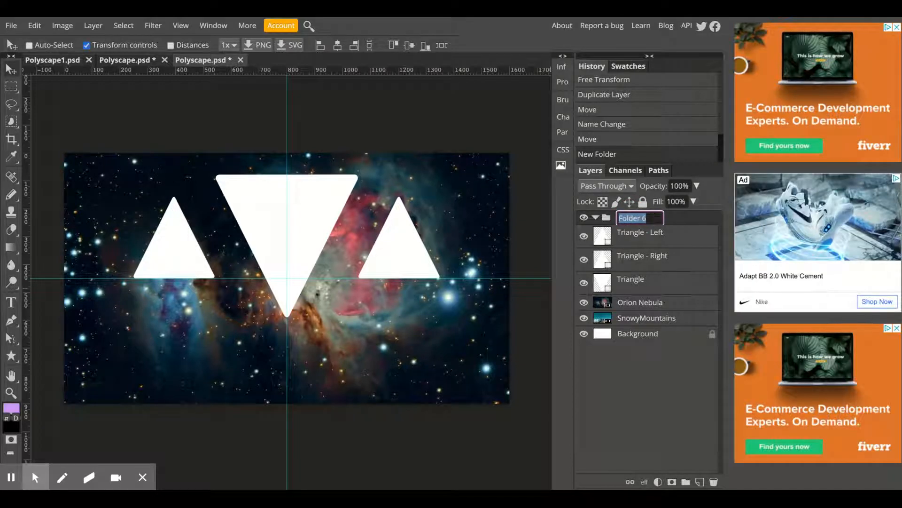
text(Shapes)
key(BackSpace)
key(BackSpace)
key(BackSpace)
key(BackSpace)
key(BackSpace)
key(BackSpace)
key(Return)
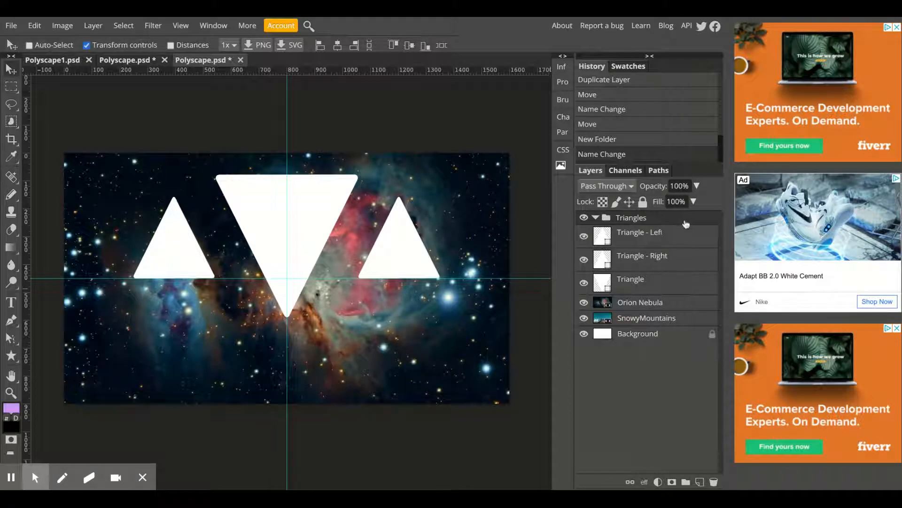
- Move the Triangle - Left, Triangle - Right and Triangle layers into the Triangles folder
click(679, 241)
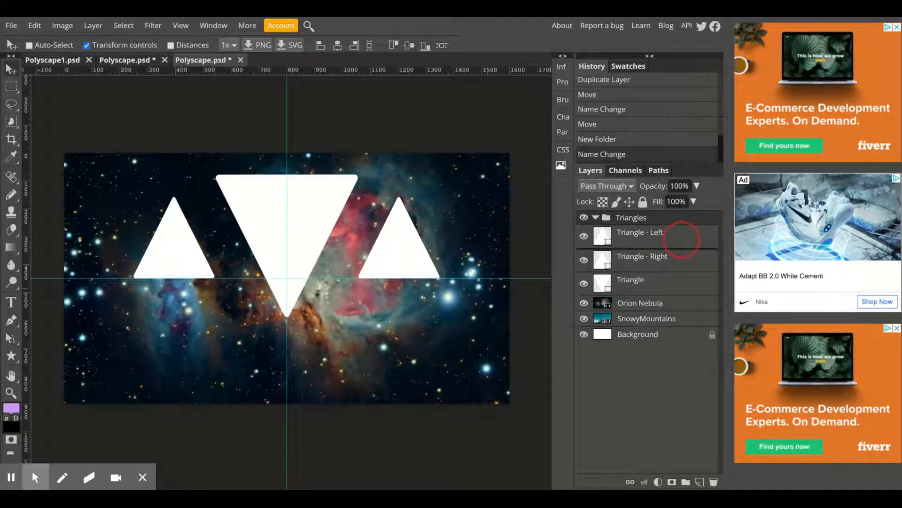
drag(682, 240, 682, 219)
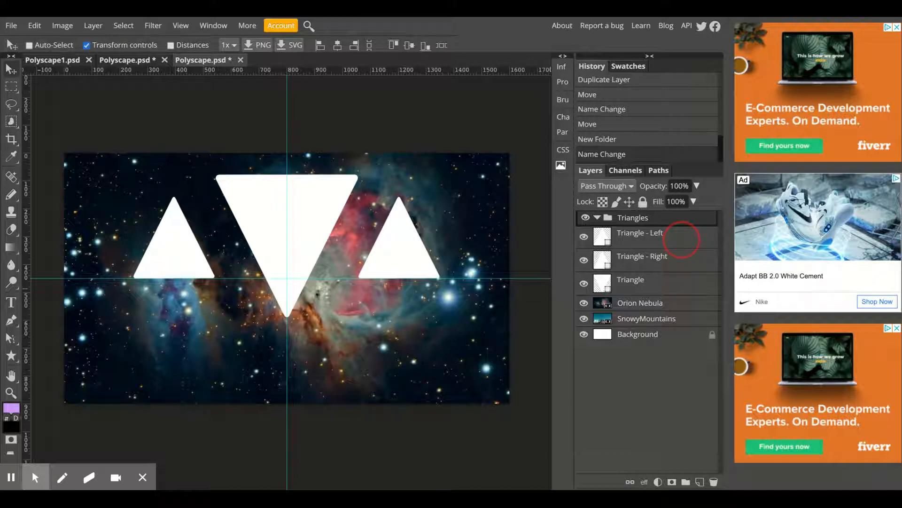
drag(682, 239, 683, 240)
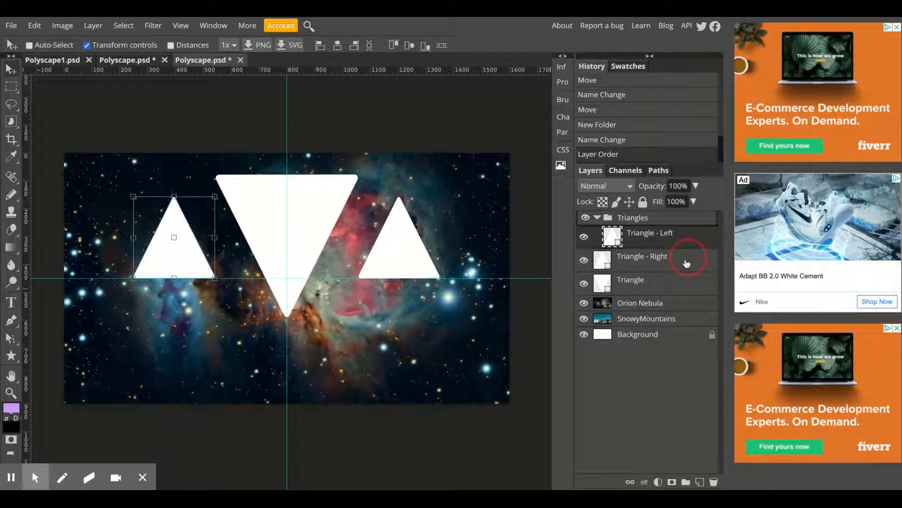
drag(689, 258, 686, 237)
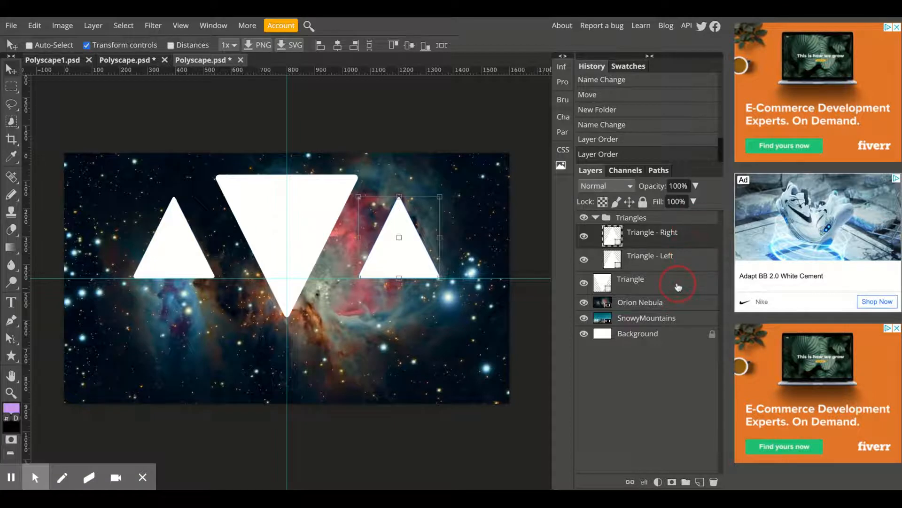
drag(678, 287, 679, 229)
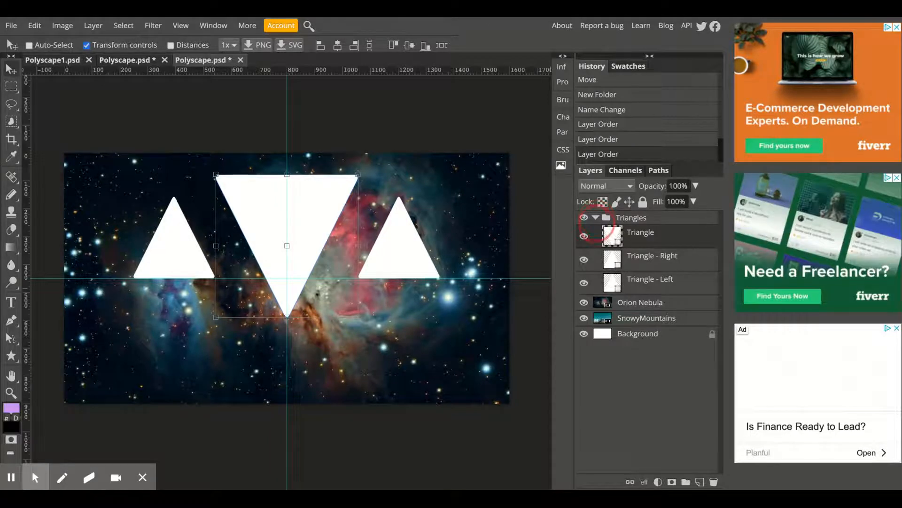
- Collapse the Triangles folder and move the Orion Nebula layer directly above it in the layer stack
click(596, 217)
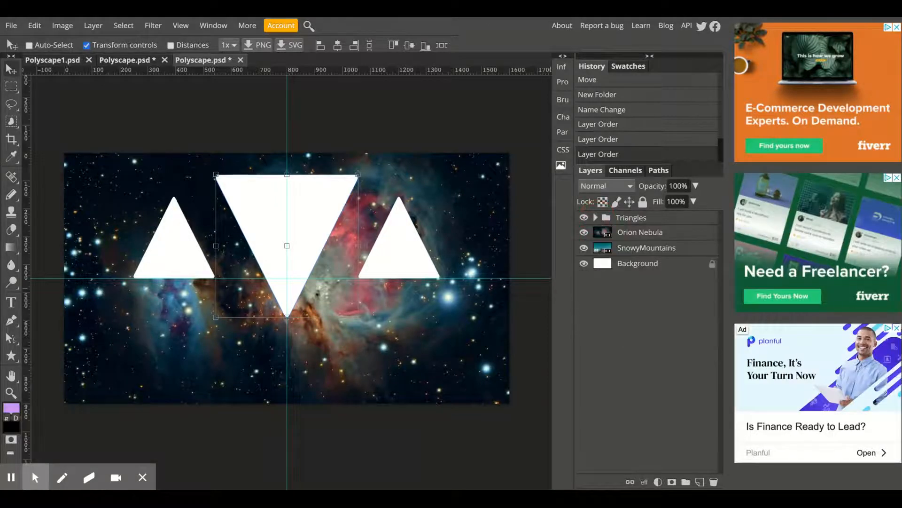
click(596, 217)
click(596, 218)
click(595, 217)
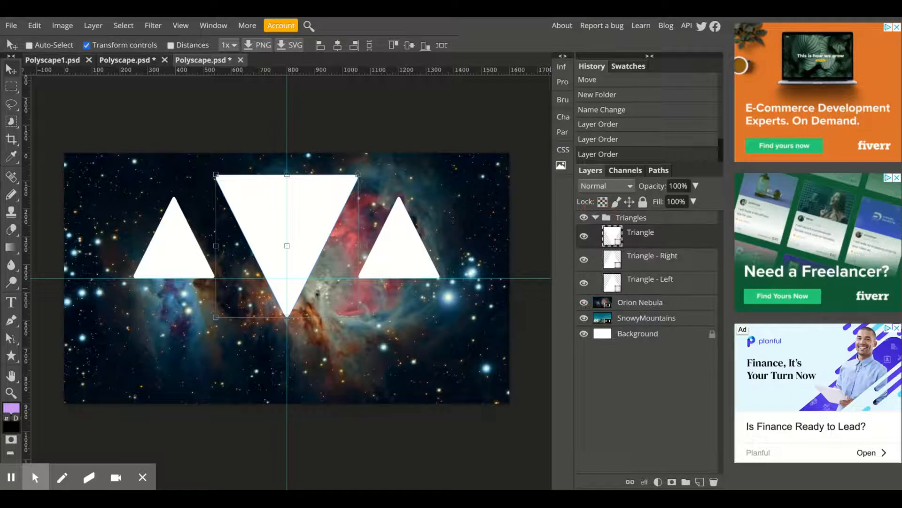
click(595, 218)
click(596, 217)
click(595, 217)
click(595, 217)
click(595, 217)
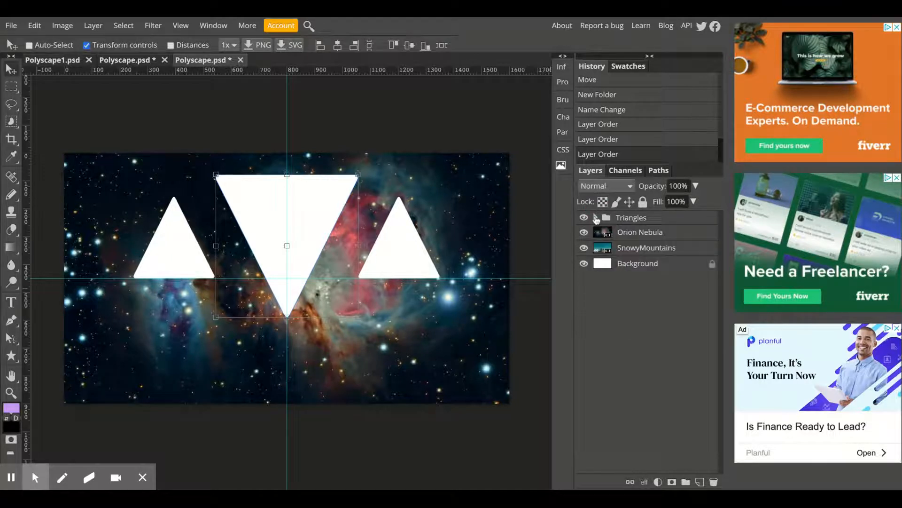
click(689, 235)
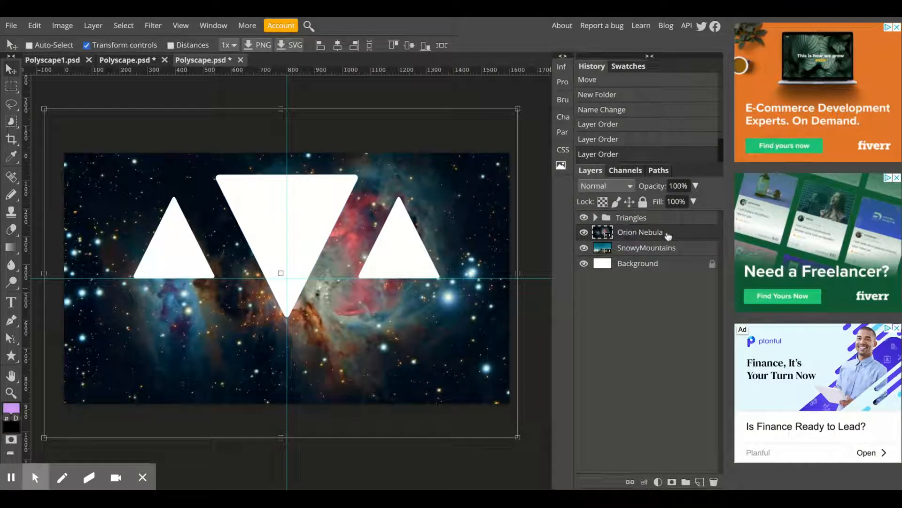
drag(668, 236, 672, 215)
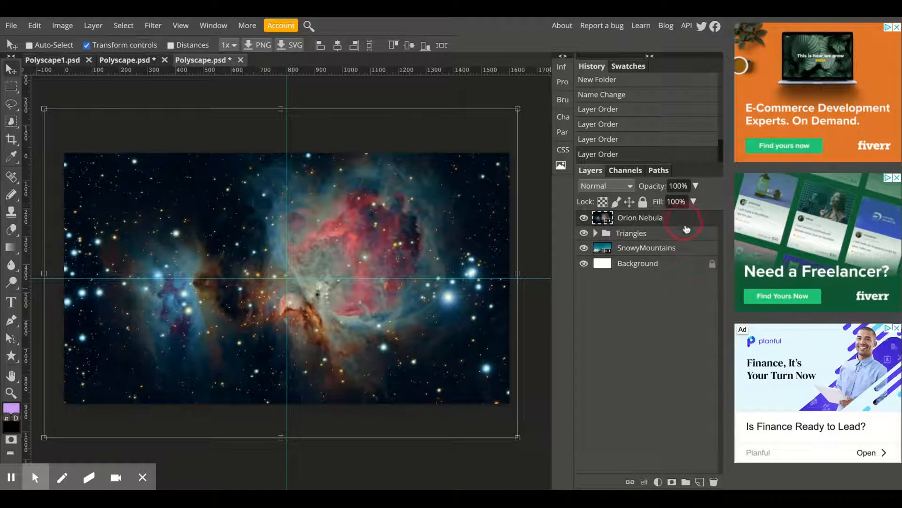
click(709, 251)
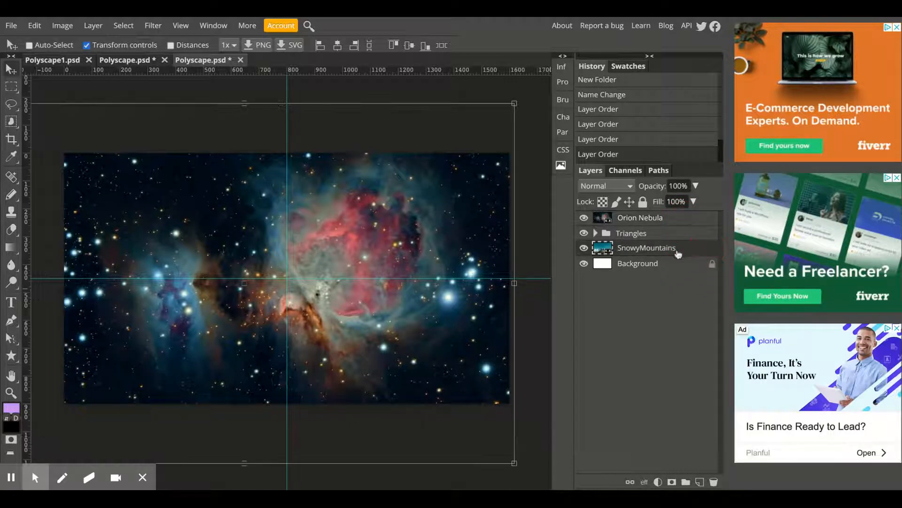
click(713, 238)
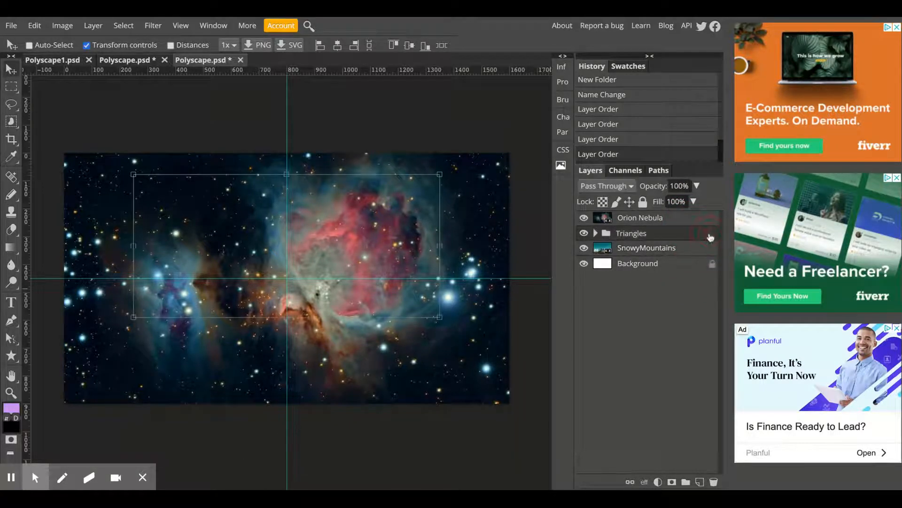
click(597, 233)
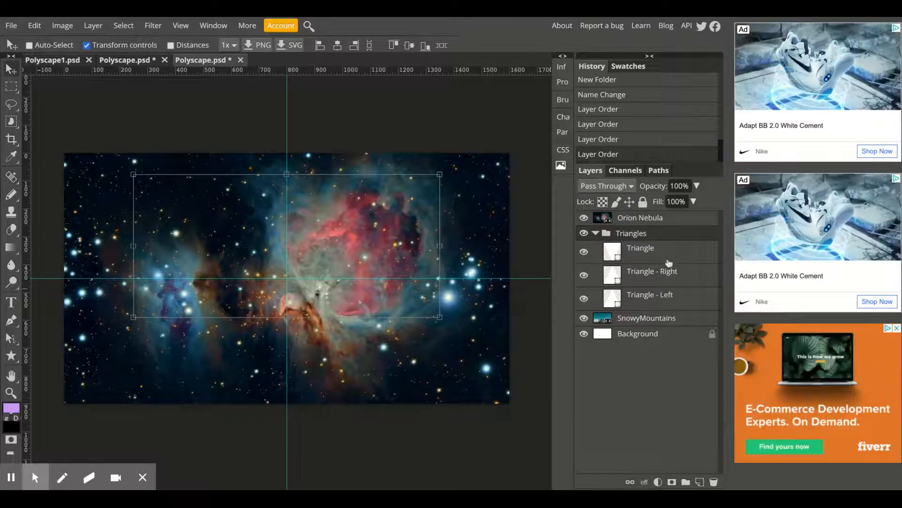
click(597, 234)
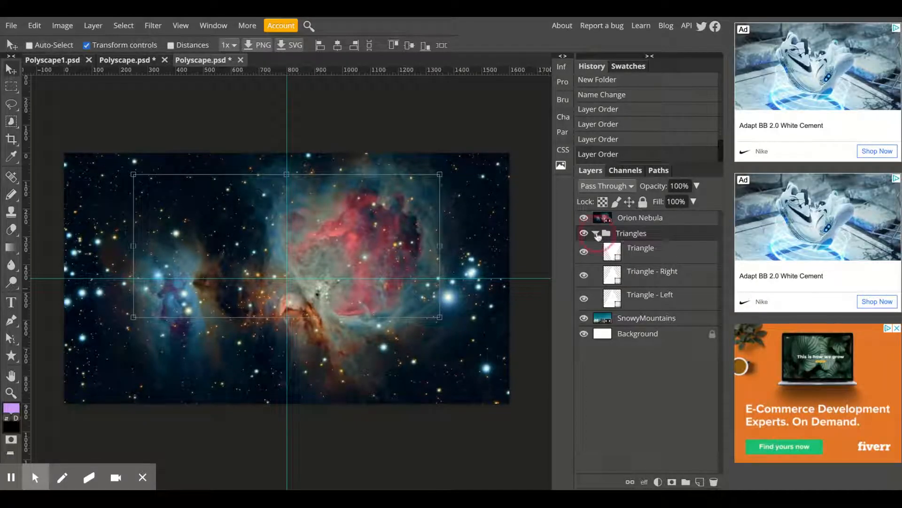
- Expand the Triangles folder and apply a clipping mask to the Orion Nebula layer, clipping it to that folder
click(690, 222)
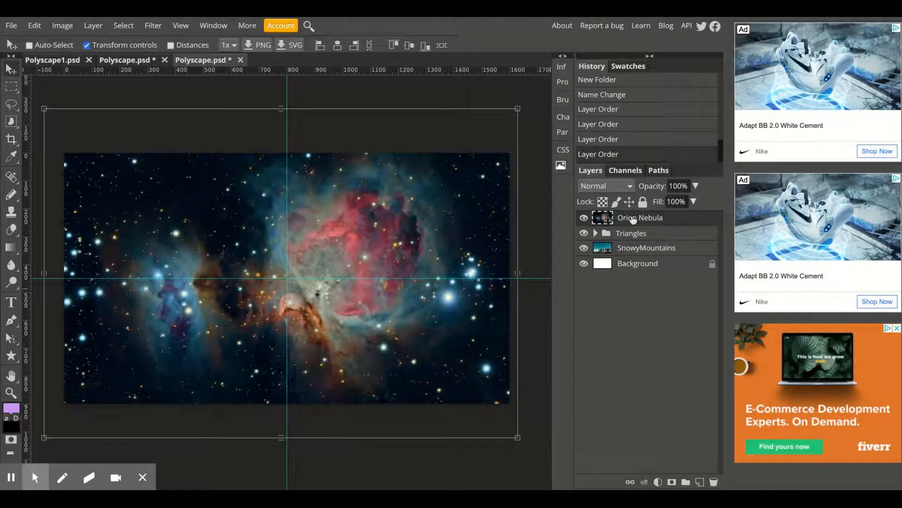
click(596, 234)
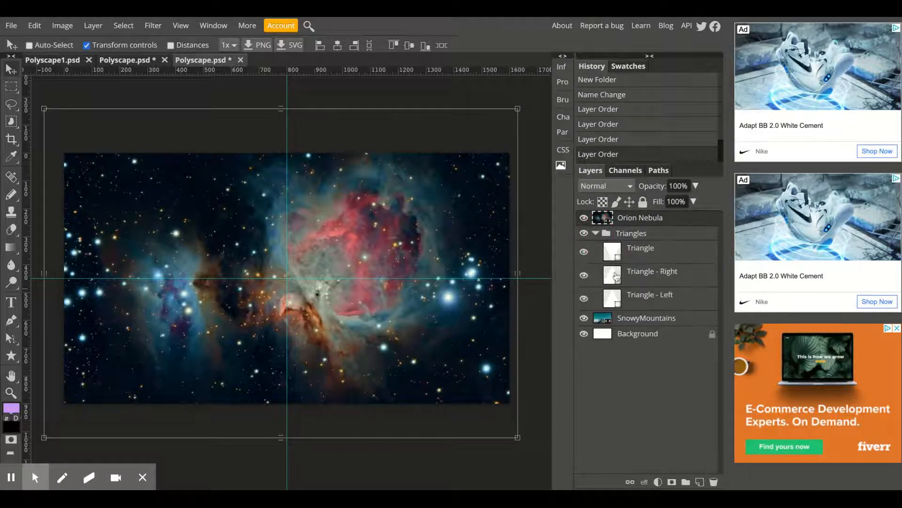
click(677, 224)
click(93, 26)
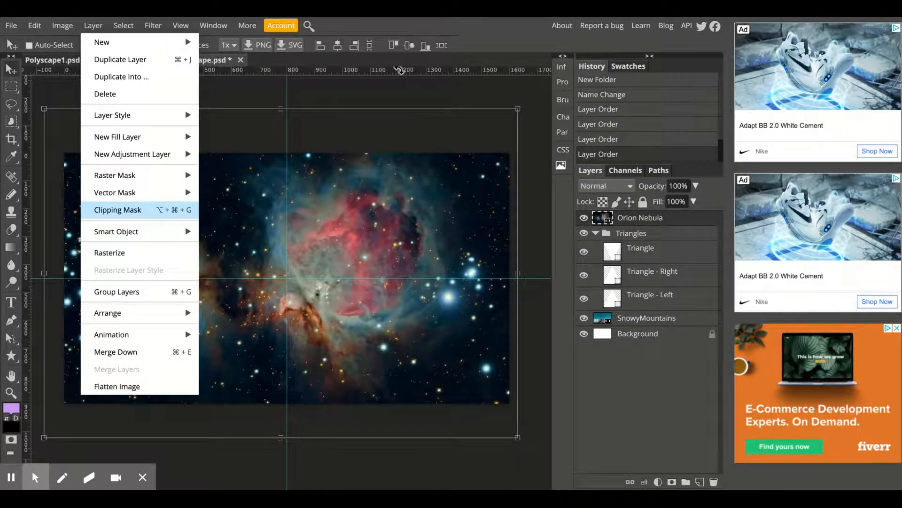
key(Return)
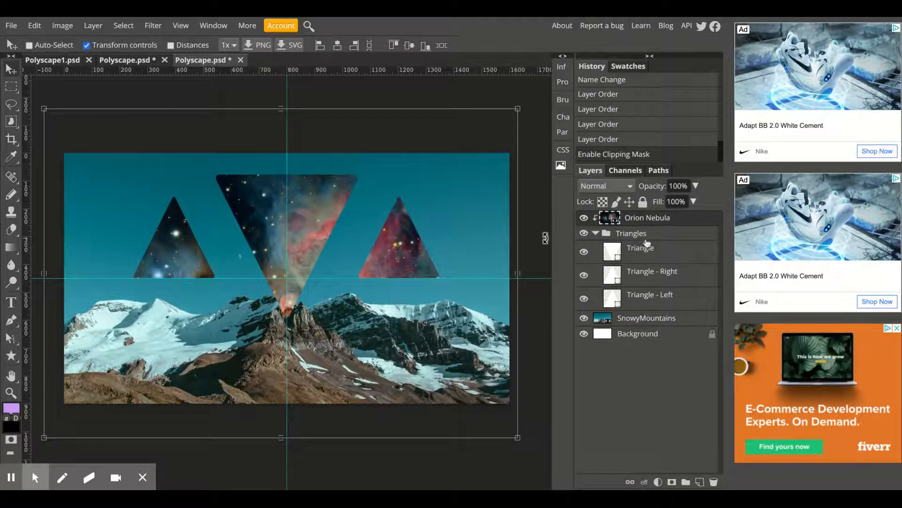
click(596, 233)
click(596, 233)
click(596, 234)
click(596, 234)
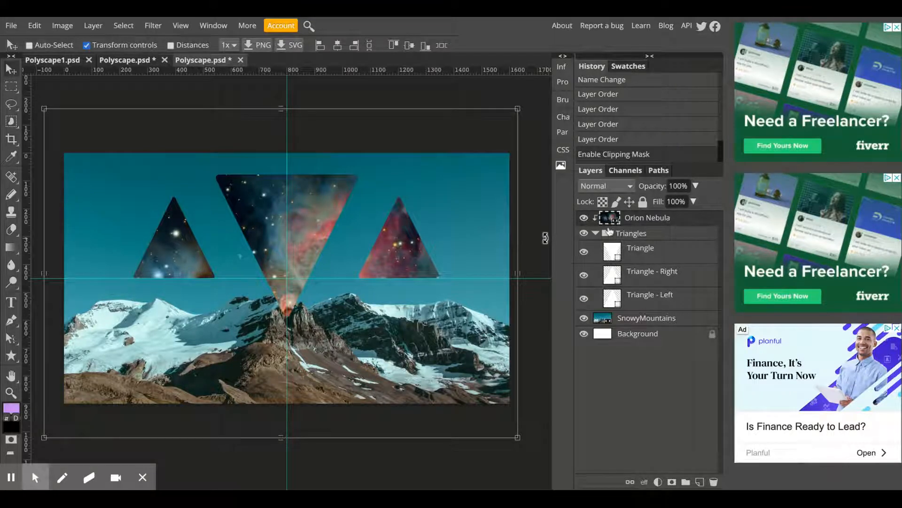
- Duplicate the Triangle layer and move the copy out of the Triangles folder to the top of the layer stack, above Orion Nebula
click(212, 62)
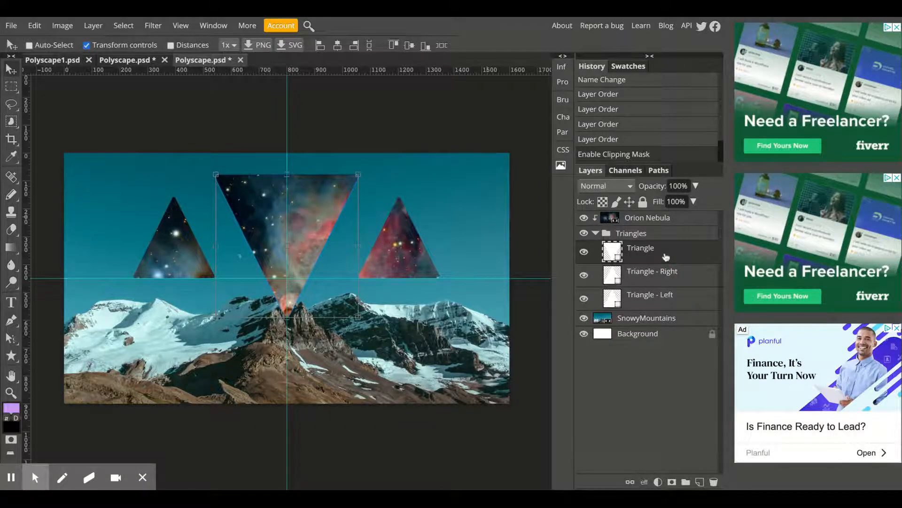
click(97, 26)
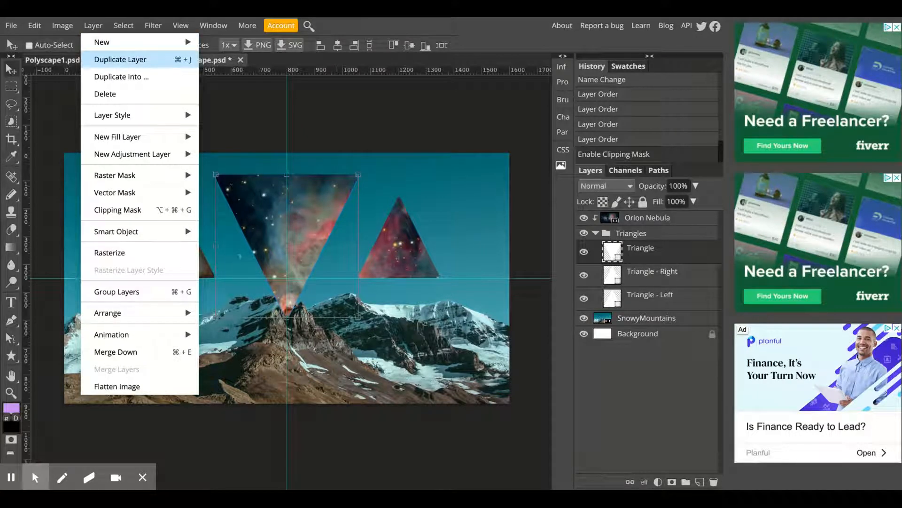
click(120, 59)
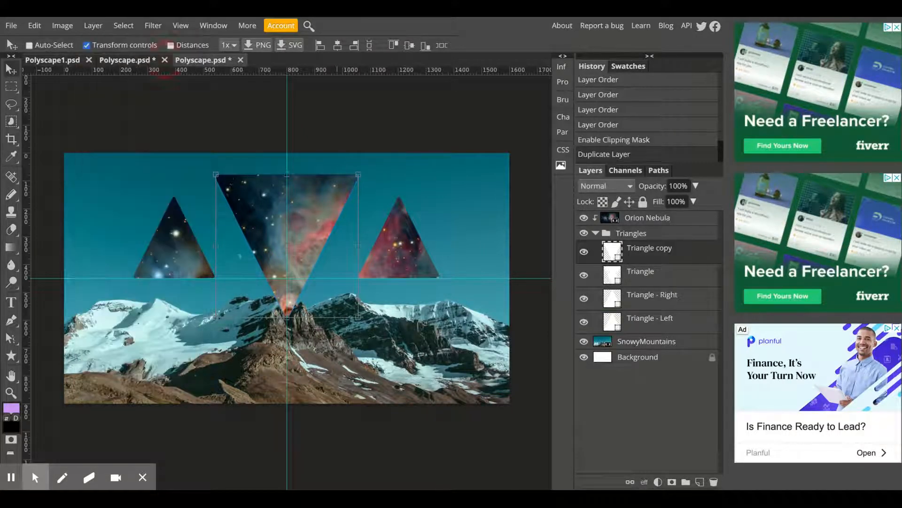
click(686, 254)
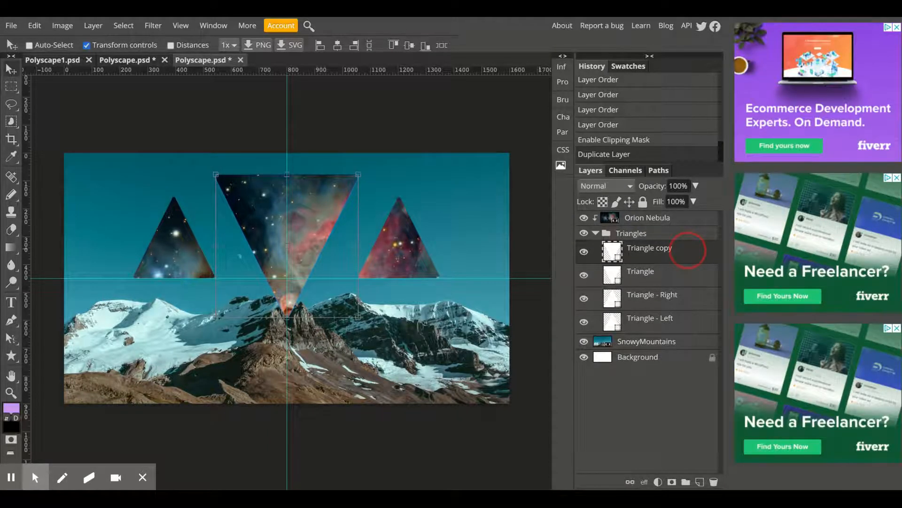
key(ctrl+shift+bracketright)
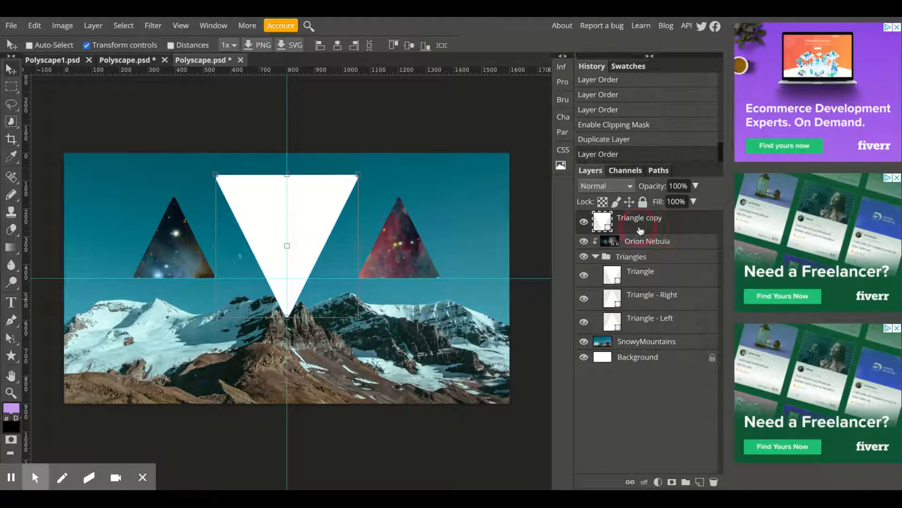
- Duplicate the Triangle - Right layer and move the copy out of the Triangles folder, directly above Orion Nebula
click(689, 302)
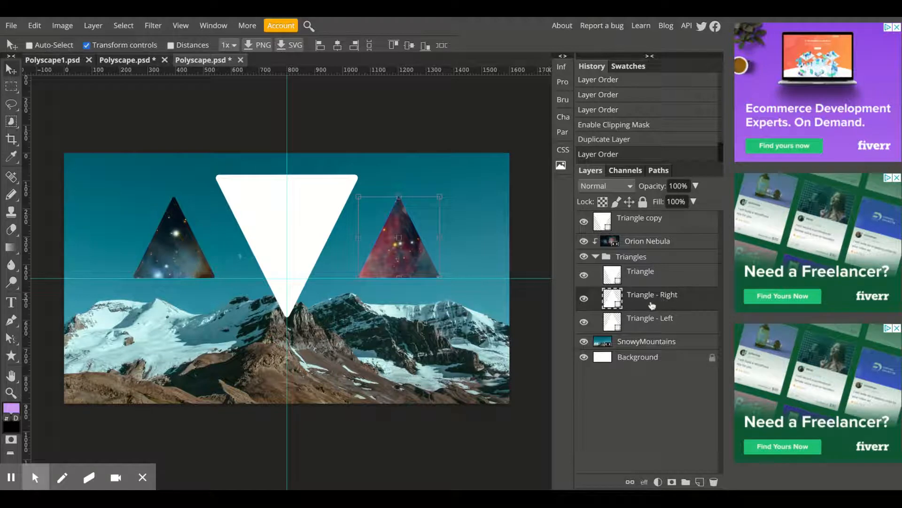
click(91, 27)
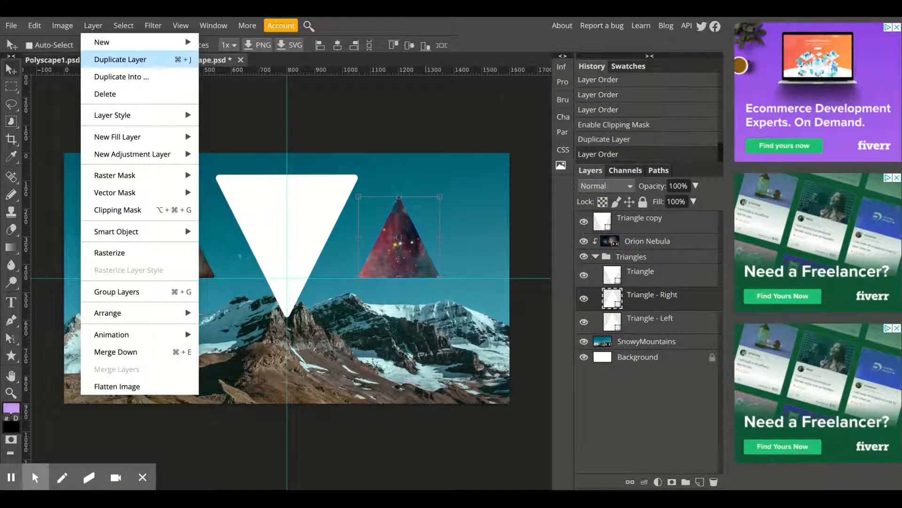
click(121, 59)
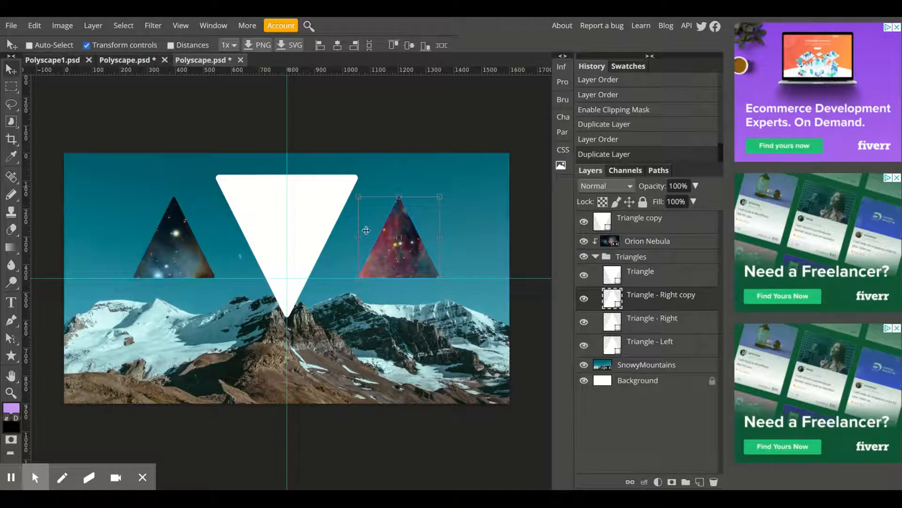
click(671, 306)
drag(670, 306, 690, 238)
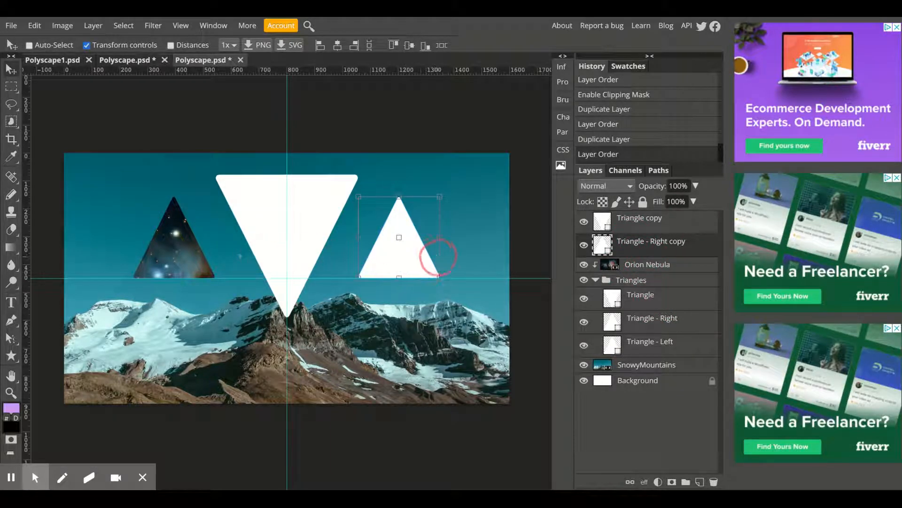
- Duplicate the Triangle - Left layer and move the copy out of the folder, between Triangle - Right copy and Orion Nebula
click(682, 345)
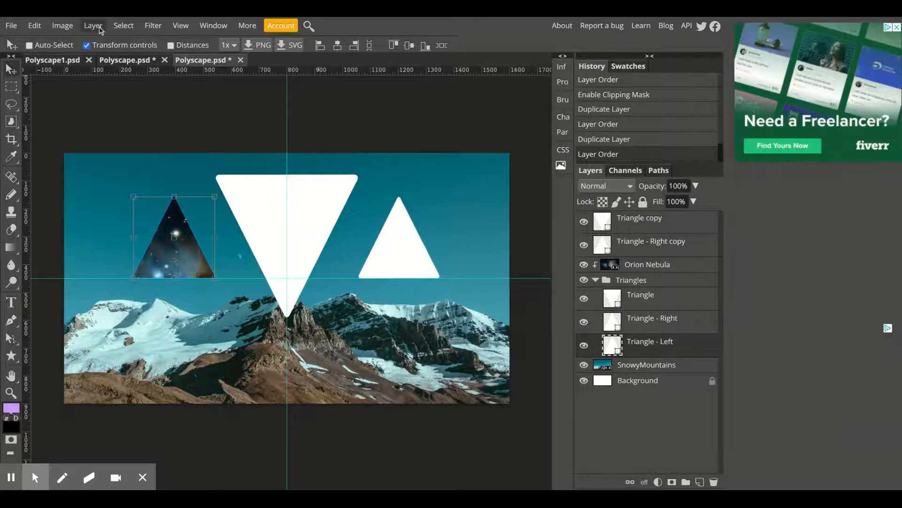
click(706, 347)
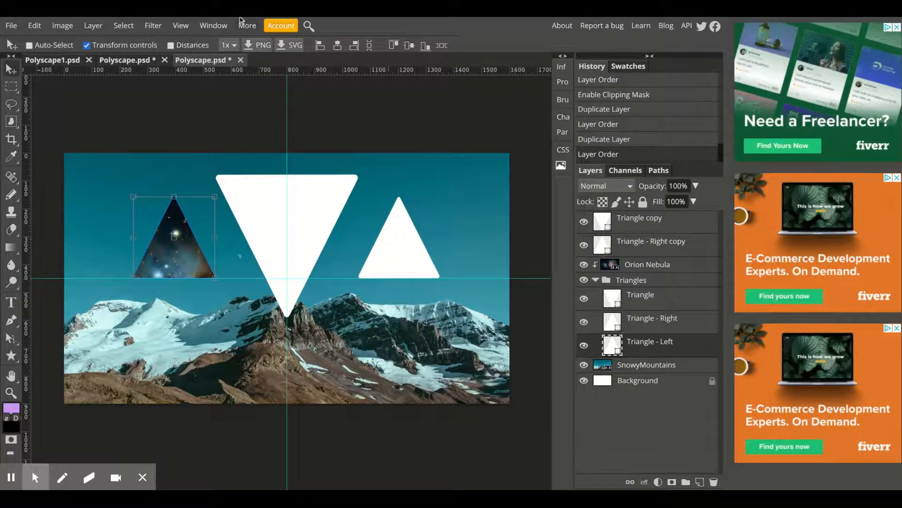
click(90, 28)
key(Down)
key(Down)
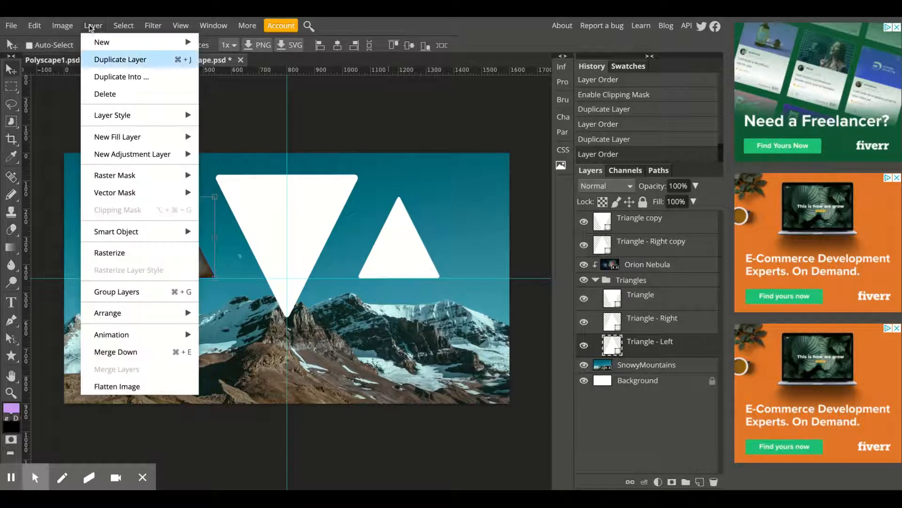
click(160, 61)
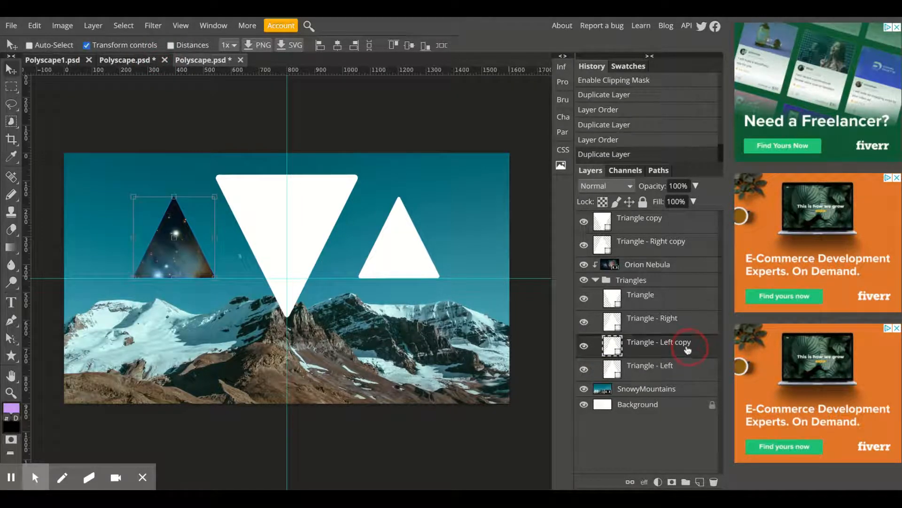
drag(688, 349, 694, 256)
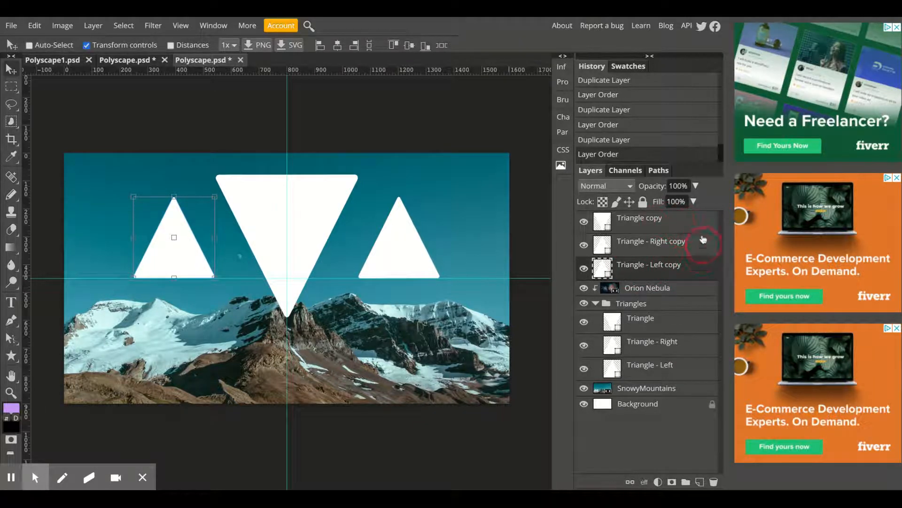
- Rename the Triangle copy layer as Triangle Glow
click(684, 224)
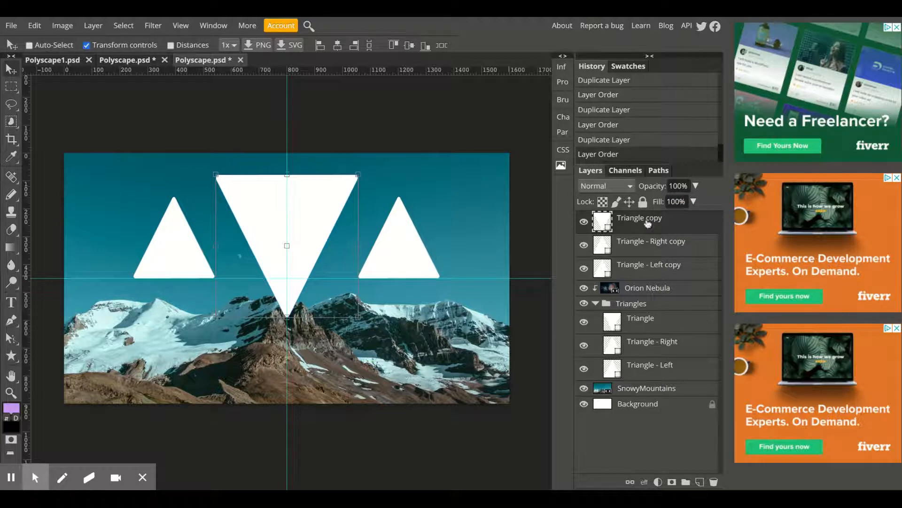
double_click(648, 221)
click(654, 219)
key(Right)
key(Right)
key(BackSpace)
key(BackSpace)
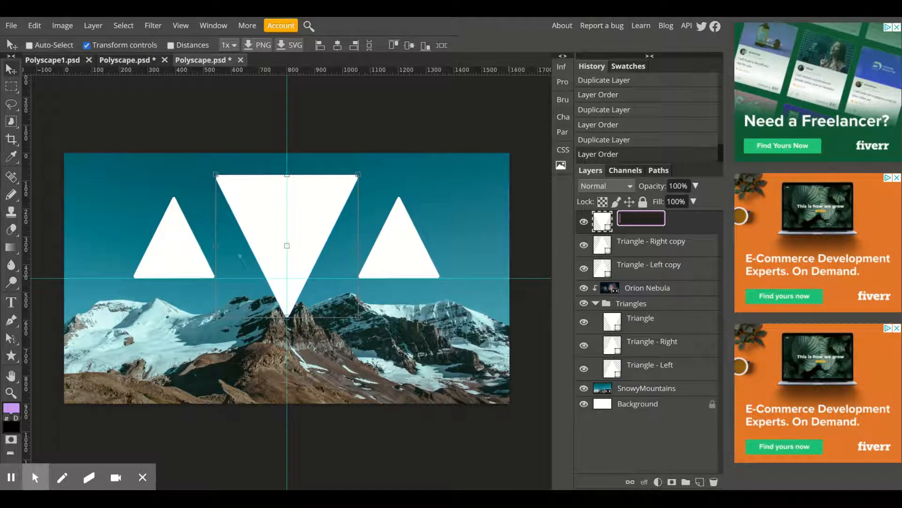
text(CEn)
text(Trien)
text(gle )
text(Glow)
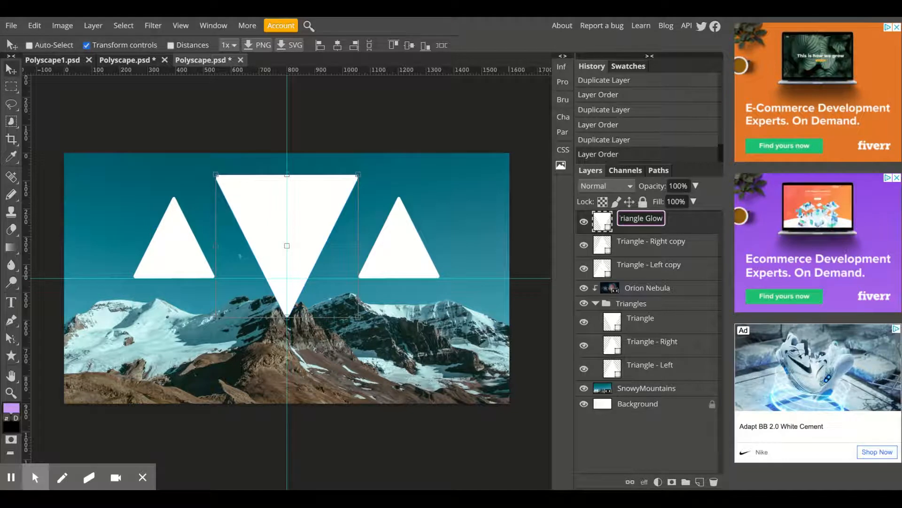
key(Return)
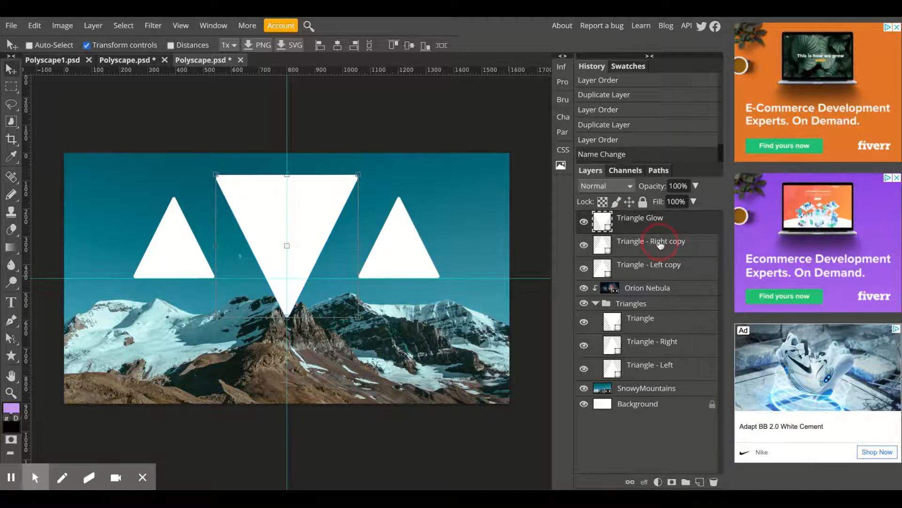
- Rename the Triangle - Right copy layer as Triangle - Right Glow
click(661, 245)
double_click(660, 245)
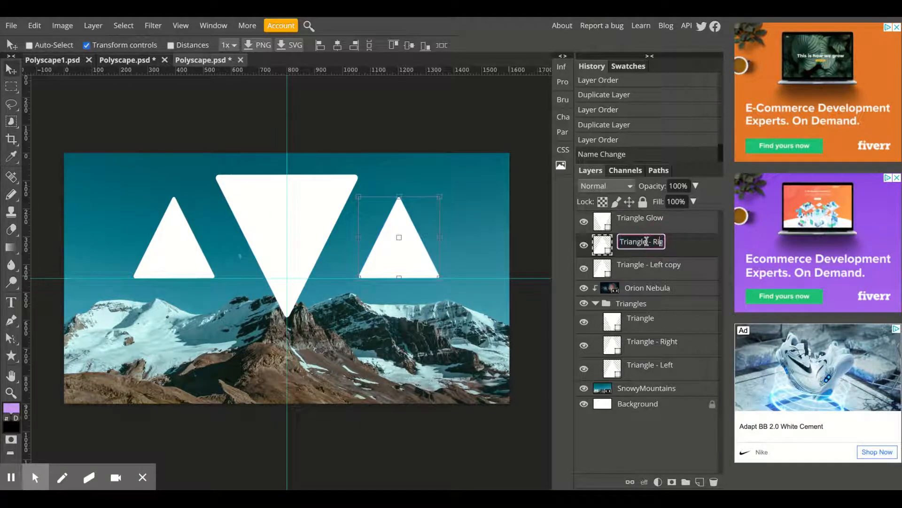
key(Escape)
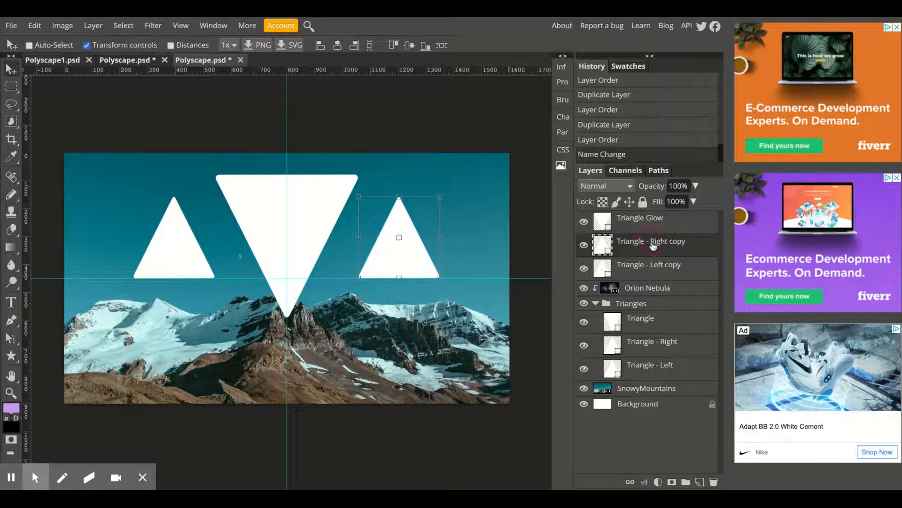
double_click(656, 244)
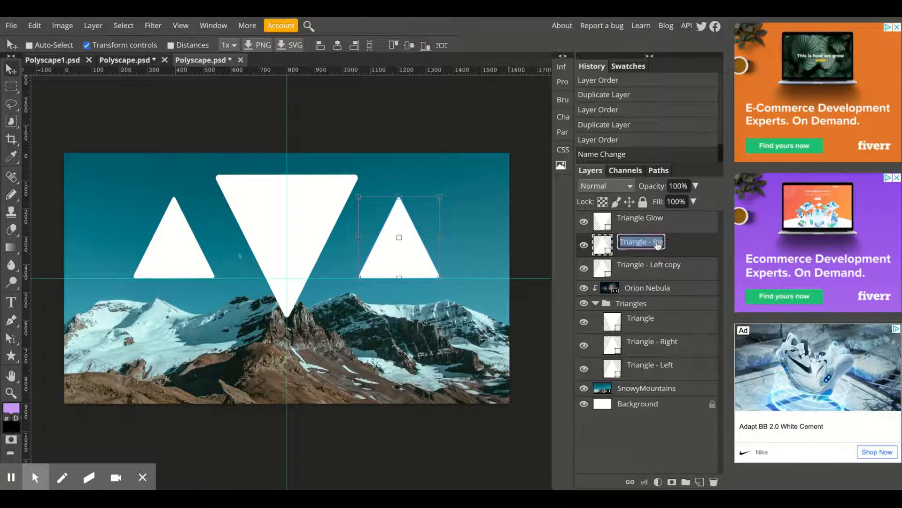
click(657, 241)
key(BackSpace)
key(BackSpace)
key(BackSpace)
key(BackSpace)
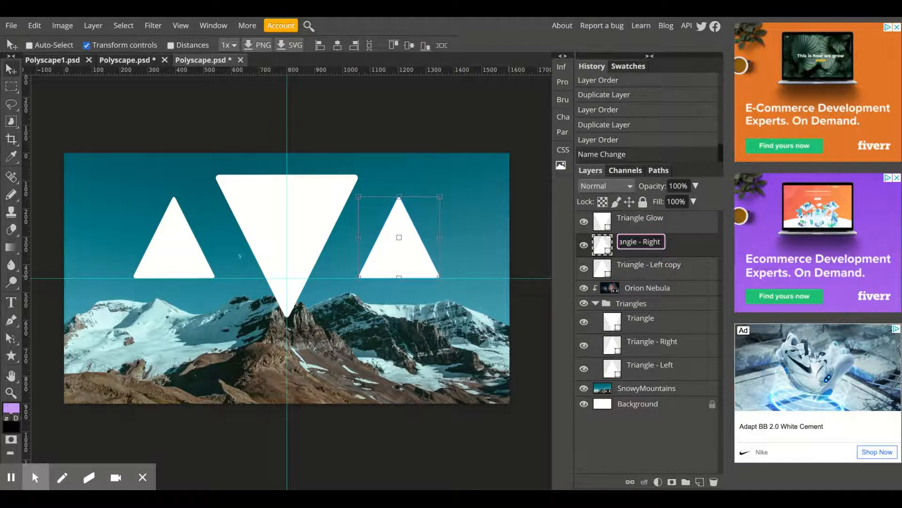
text(Glow)
- Rename the Triangle - Left copy layer as Triangle - Left Glow
double_click(670, 264)
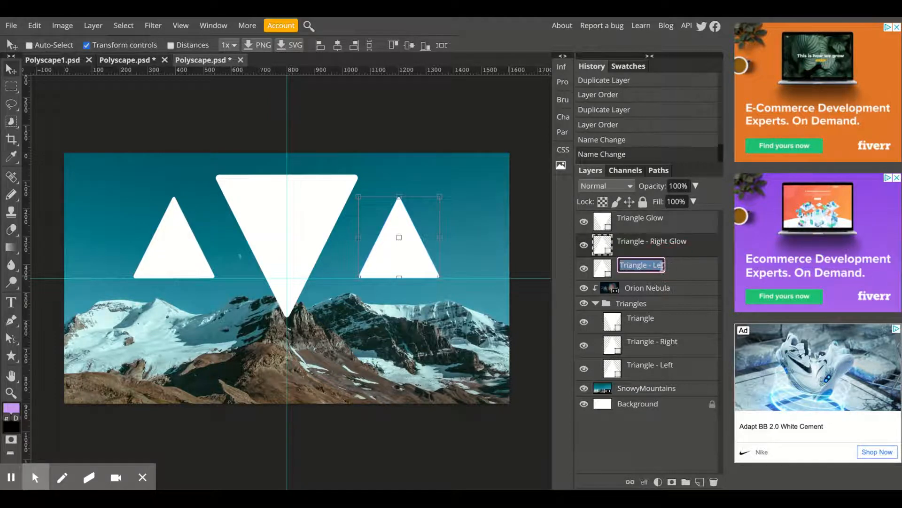
click(658, 265)
key(Right)
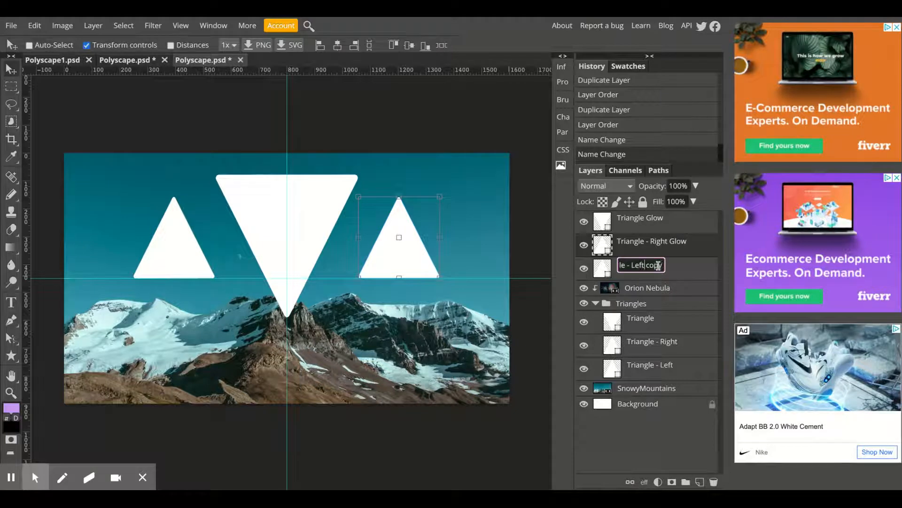
key(Delete)
key(Delete)
key(Delete)
key(Delete)
key(Delete)
text(Glow)
key(Return)
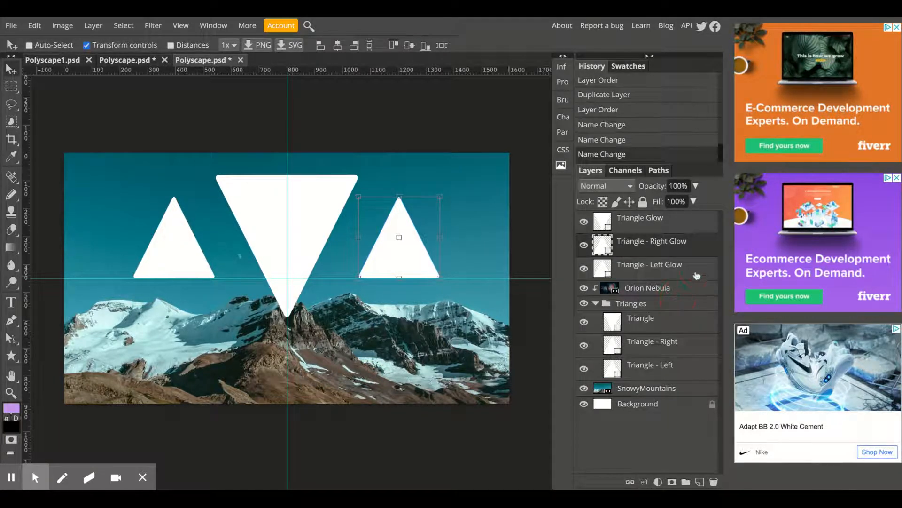
click(696, 274)
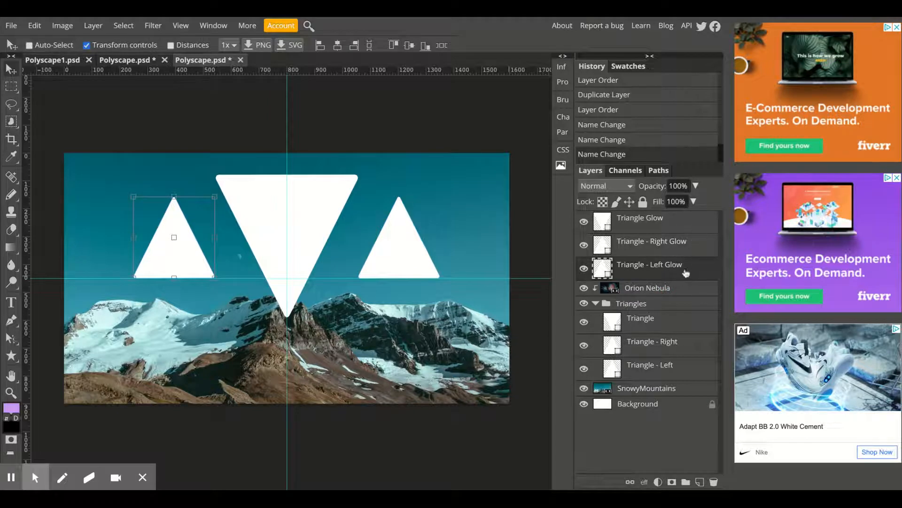
- Collapse the Triangles folder and set the shape fill of the Triangle Glow layer to none
click(687, 230)
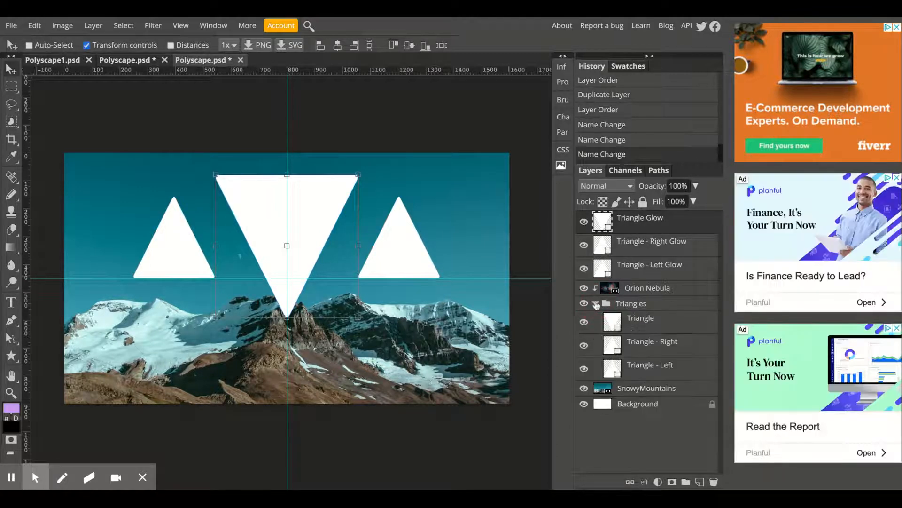
click(596, 304)
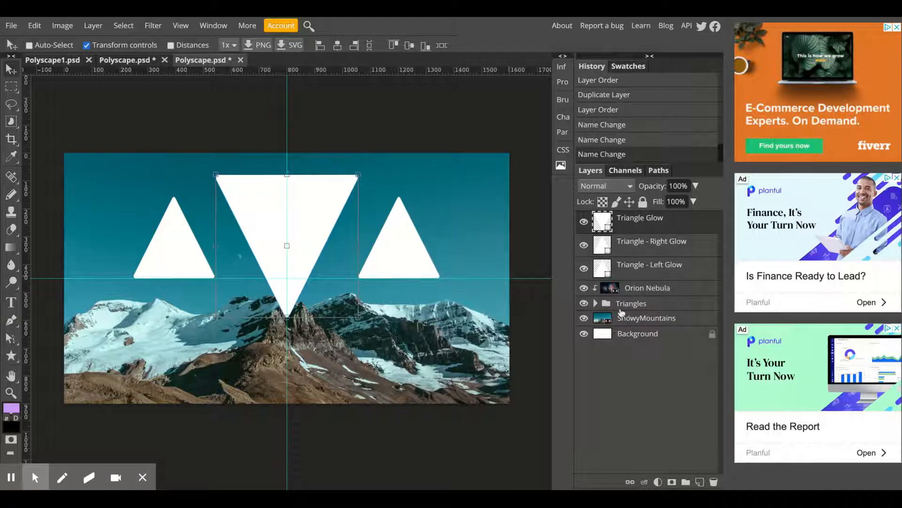
click(596, 304)
click(596, 303)
key(u)
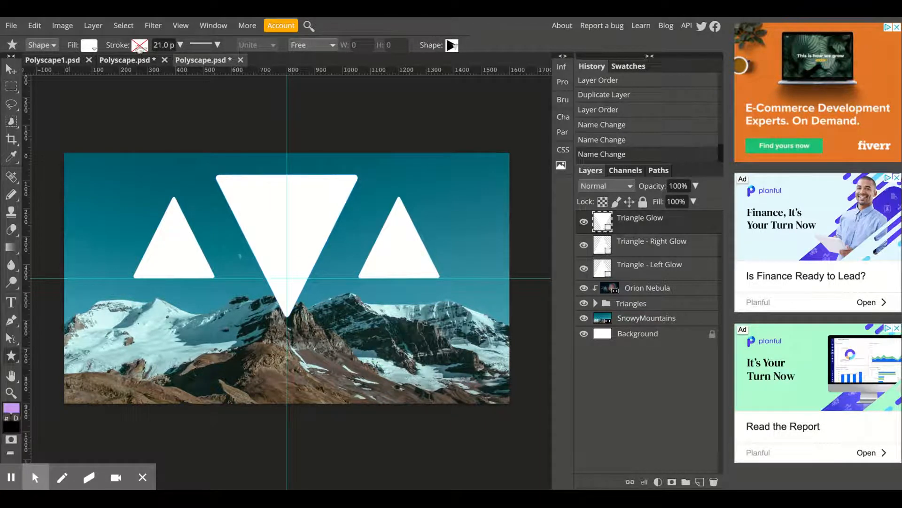
click(89, 46)
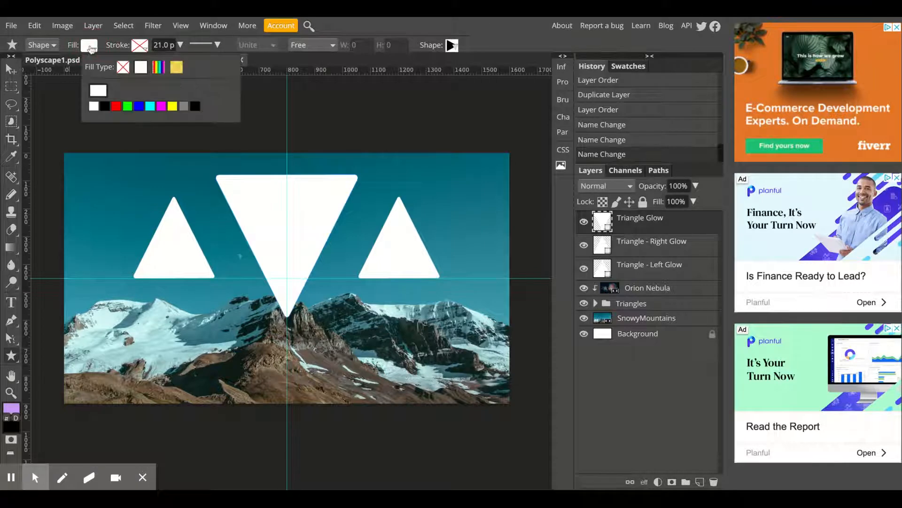
click(123, 68)
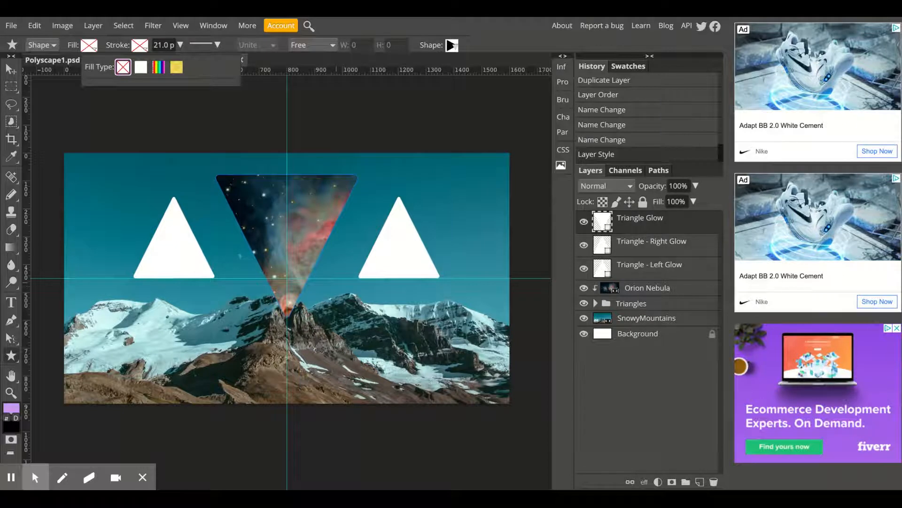
- Set the shape fill of the Triangle - Right Glow layer to none
click(413, 249)
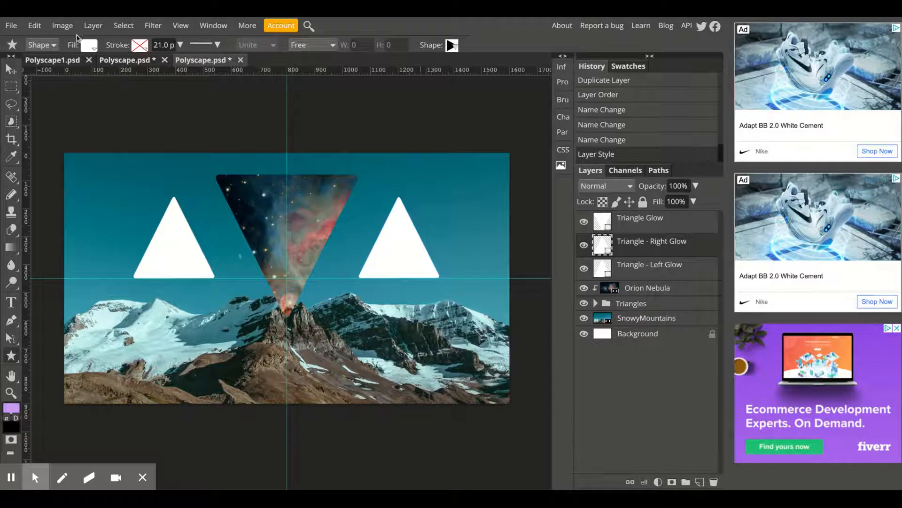
key(u)
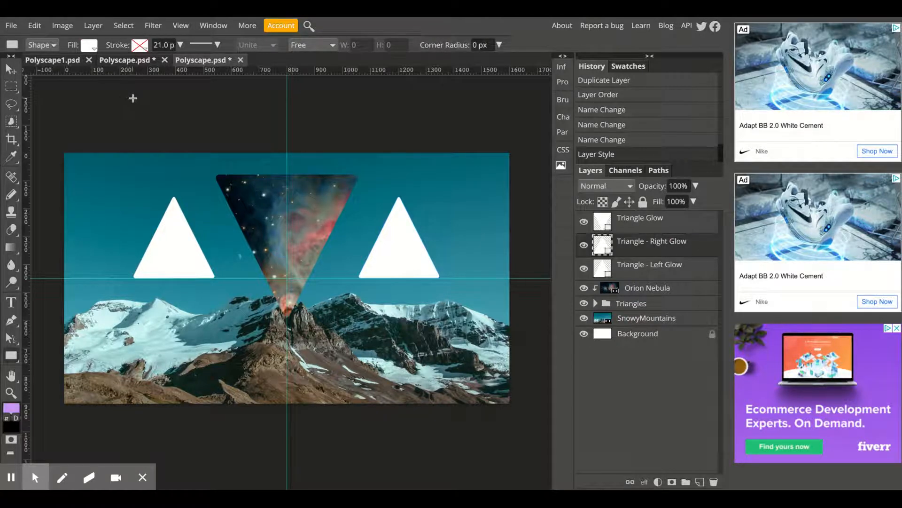
click(89, 45)
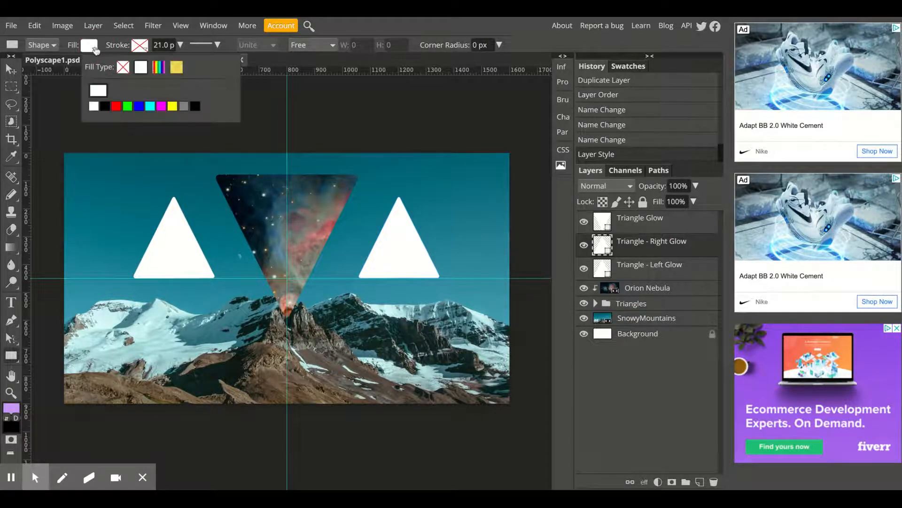
click(124, 70)
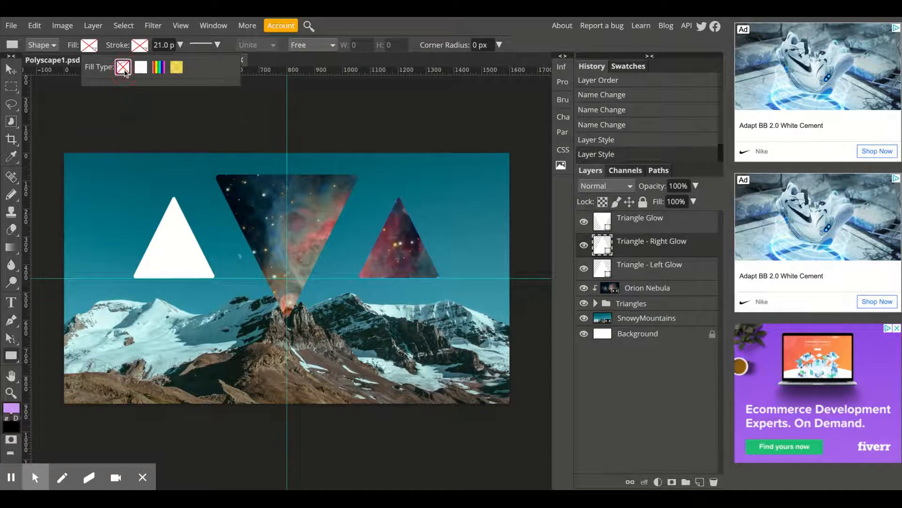
- Set the shape fill of the Triangle - Left Glow layer to none and select the Triangle Glow layer
click(684, 277)
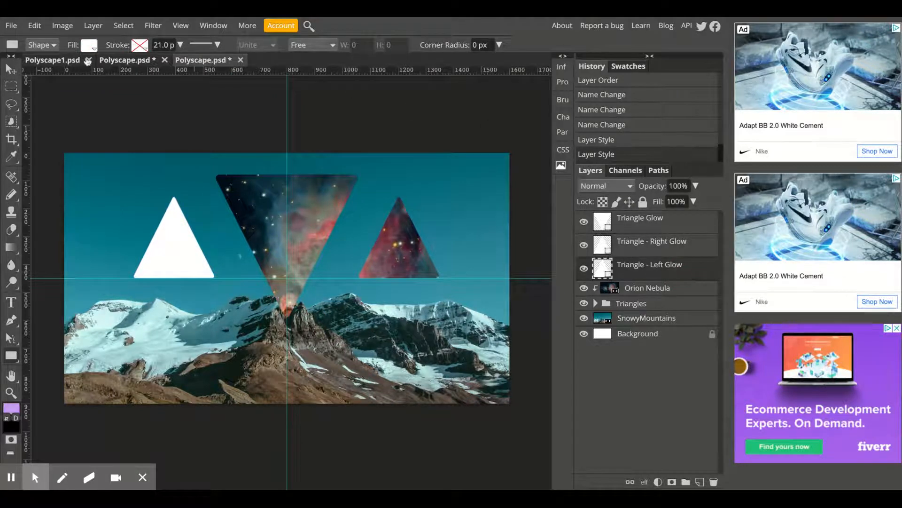
key(shift+u)
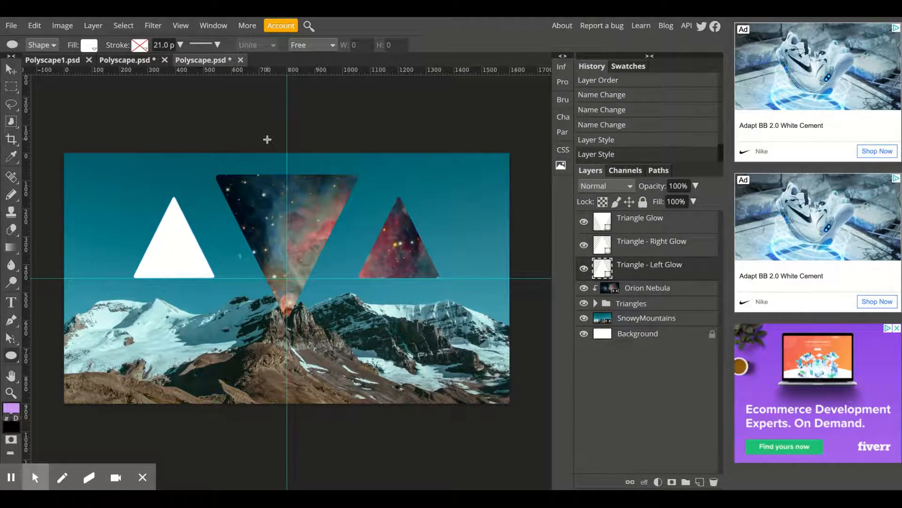
key(shift+u)
click(90, 47)
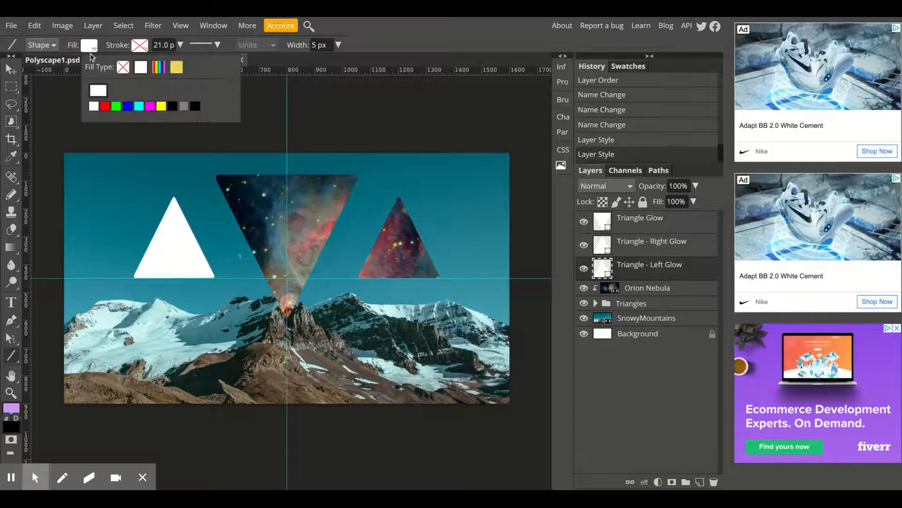
click(123, 68)
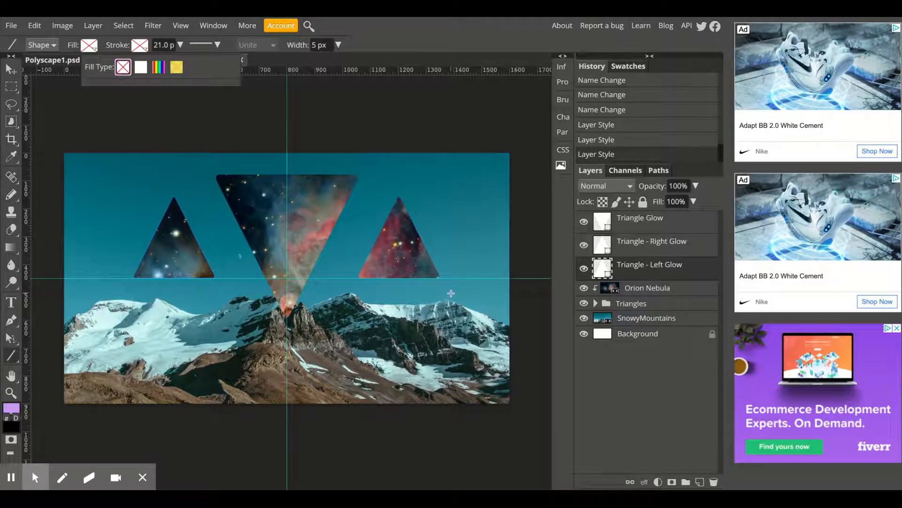
click(648, 232)
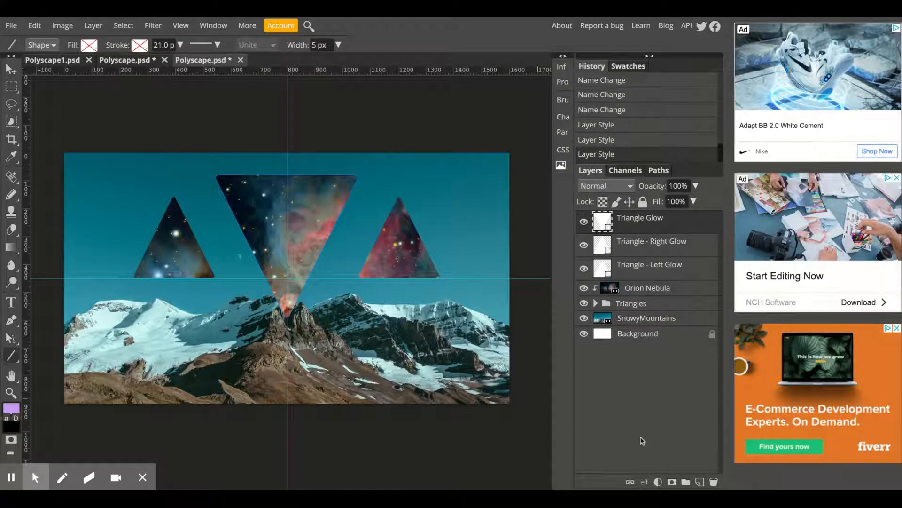
- Add an Outer Glow effect to the Triangle Glow layer and lower the glow's opacity to 41%
click(645, 482)
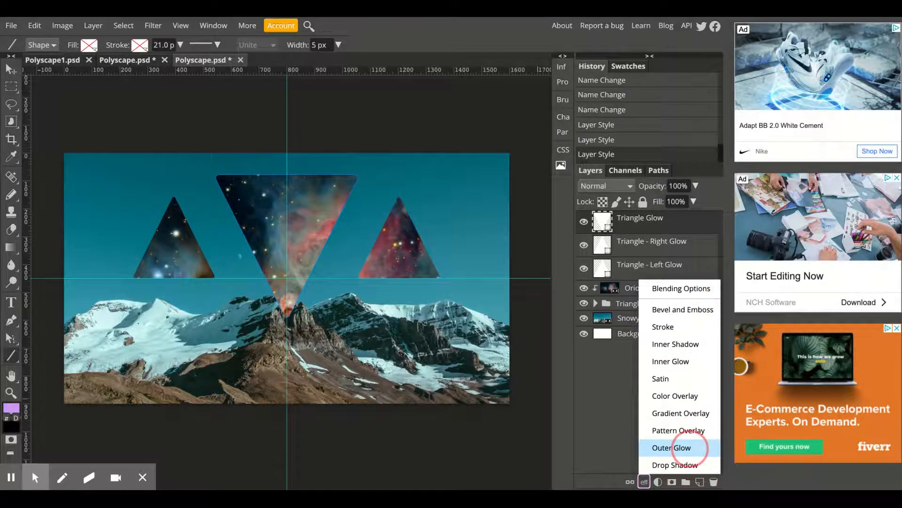
click(690, 448)
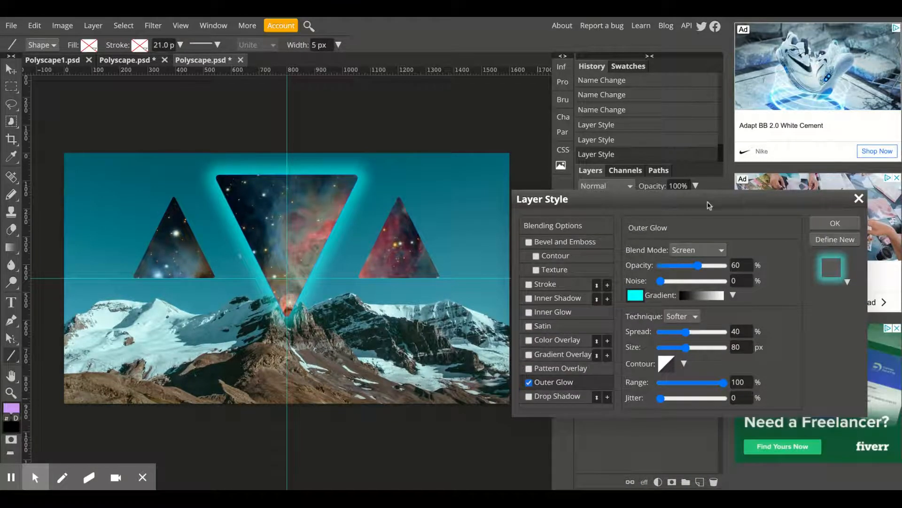
drag(709, 204, 682, 111)
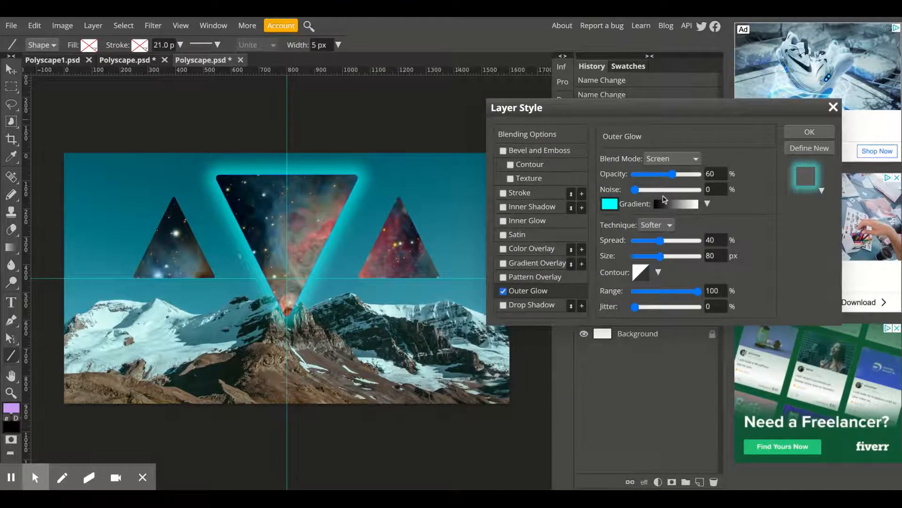
mouse_move(674, 177)
mouse_down()
mouse_move(660, 175)
mouse_move(688, 175)
mouse_move(650, 175)
mouse_move(661, 174)
mouse_up()
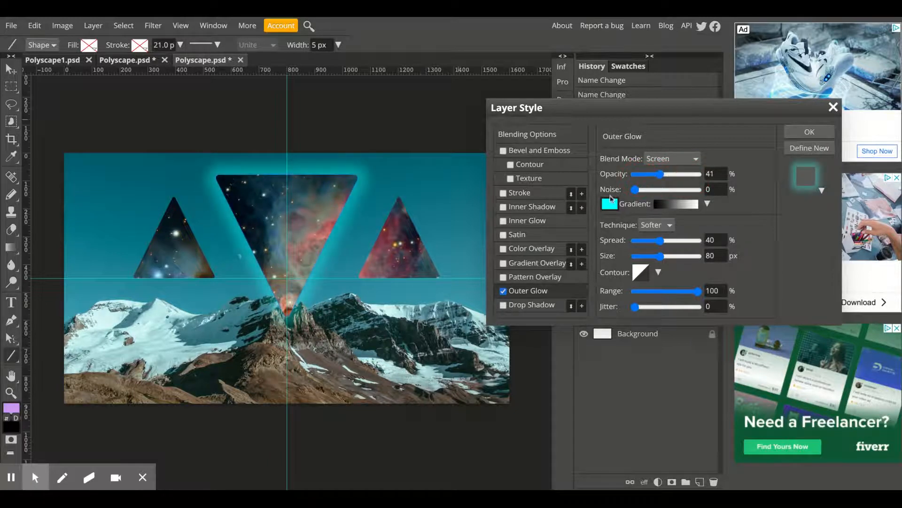
- Set the outer glow colour of the Triangle Glow layer to magenta ff00ff
click(615, 207)
click(578, 393)
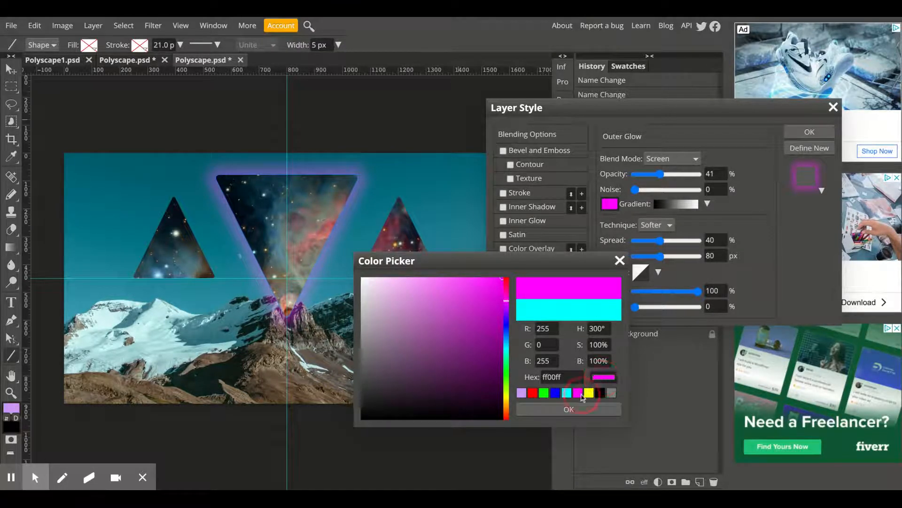
click(448, 327)
mouse_move(447, 327)
mouse_down()
mouse_move(465, 307)
mouse_move(433, 281)
mouse_move(408, 279)
mouse_move(435, 332)
mouse_move(470, 329)
mouse_move(458, 360)
mouse_move(441, 291)
mouse_up()
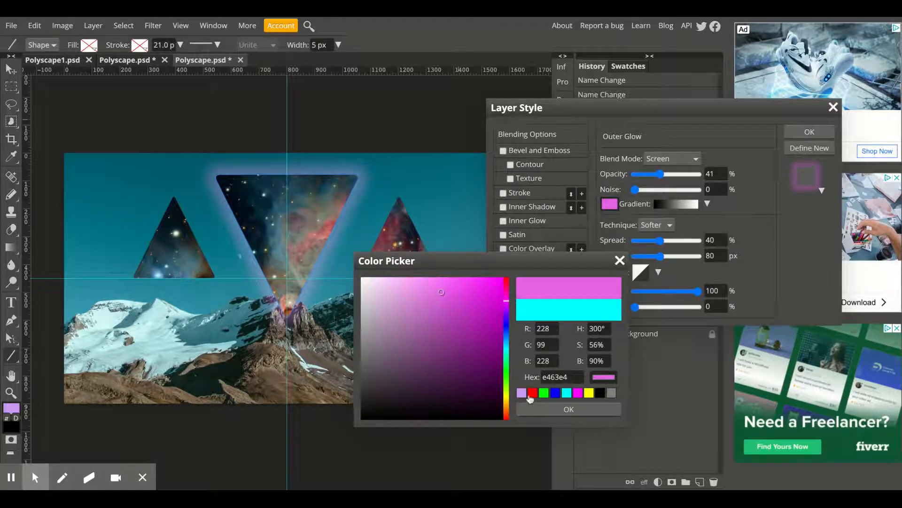
click(578, 394)
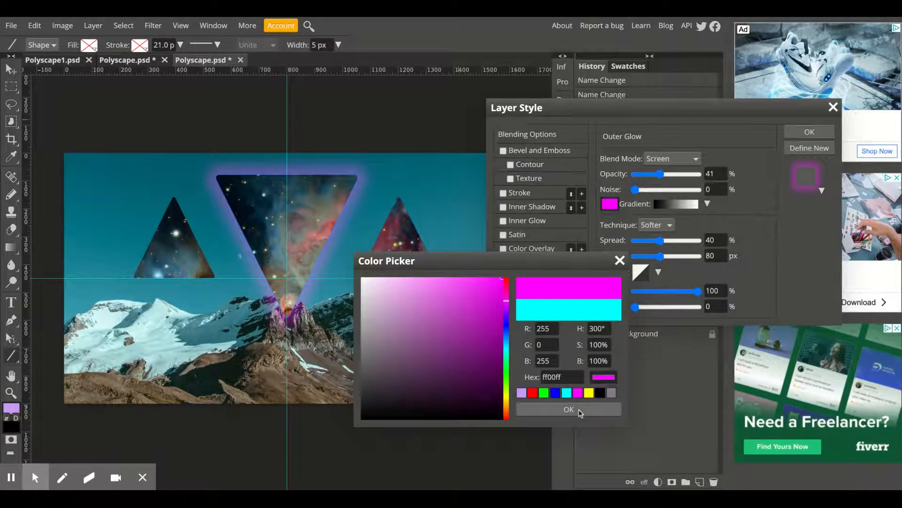
click(600, 409)
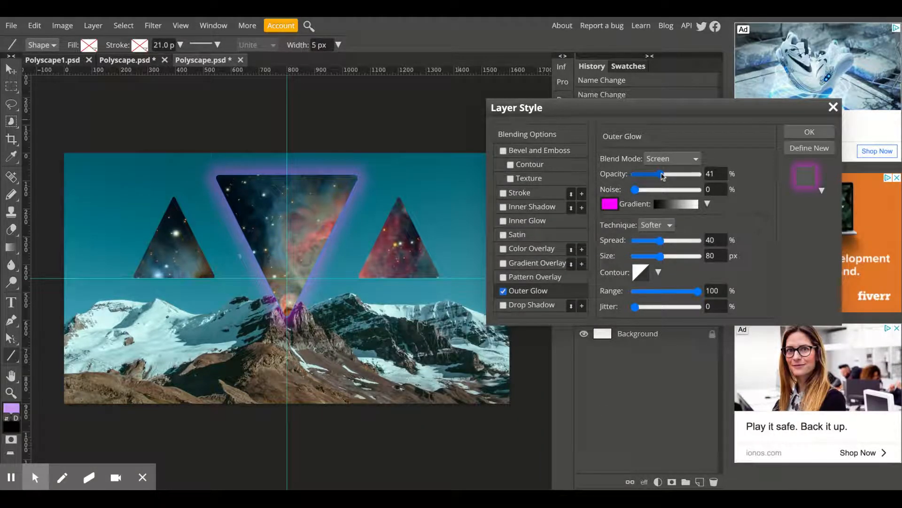
- Set the Triangle Glow layer's outer glow to 78% opacity, 49% noise, 25% spread and 97 px size, and apply it
drag(661, 174, 684, 175)
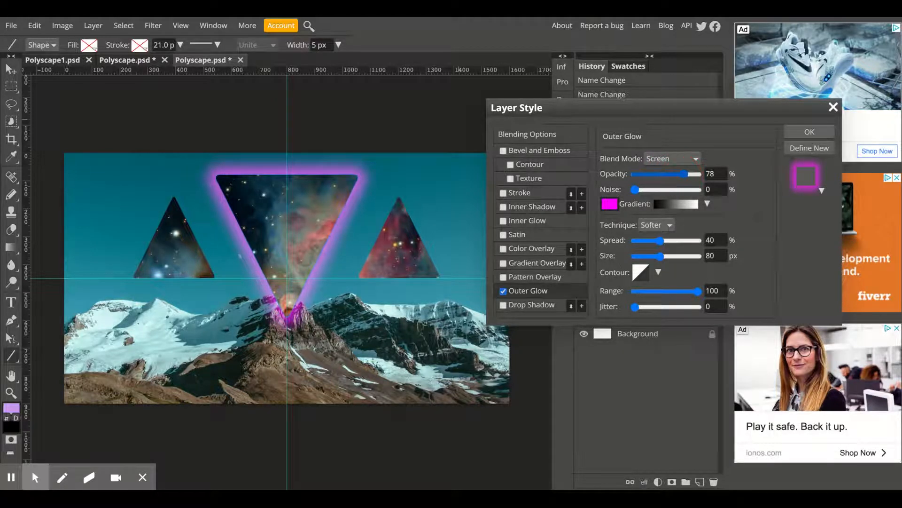
drag(635, 189, 666, 189)
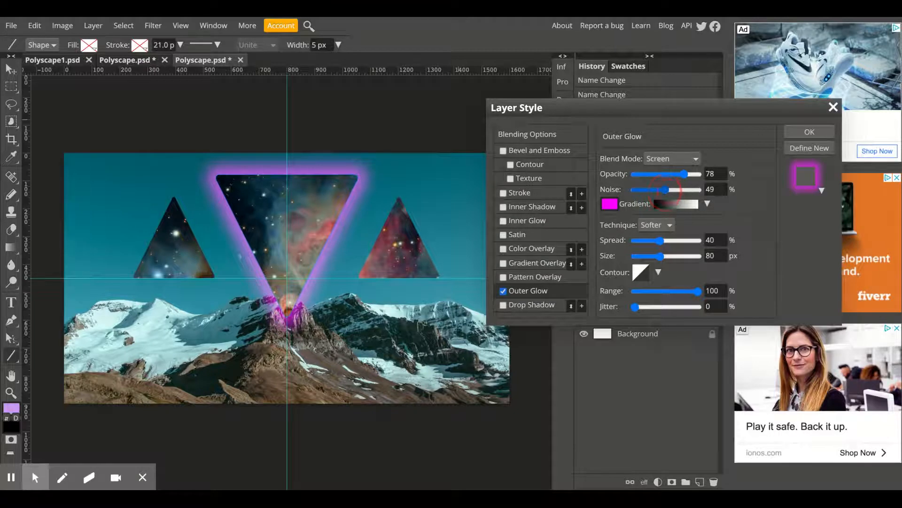
drag(662, 240, 639, 241)
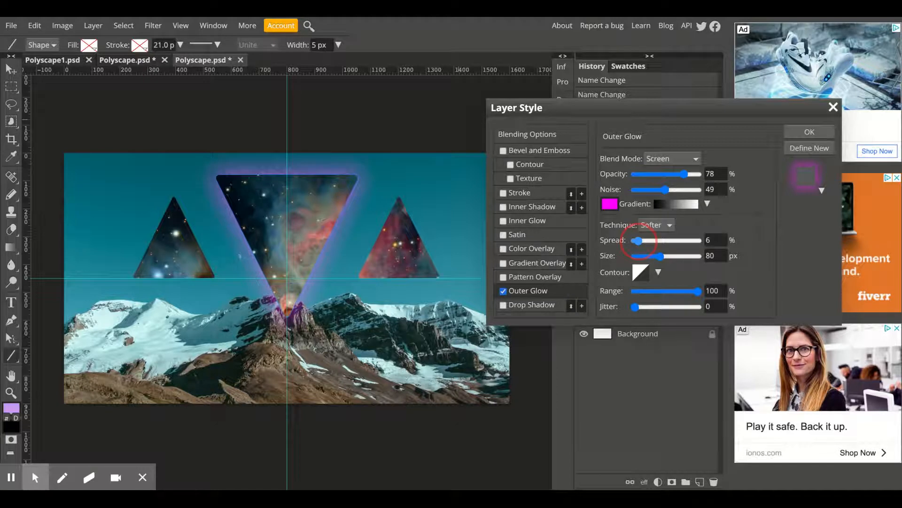
drag(638, 240, 688, 241)
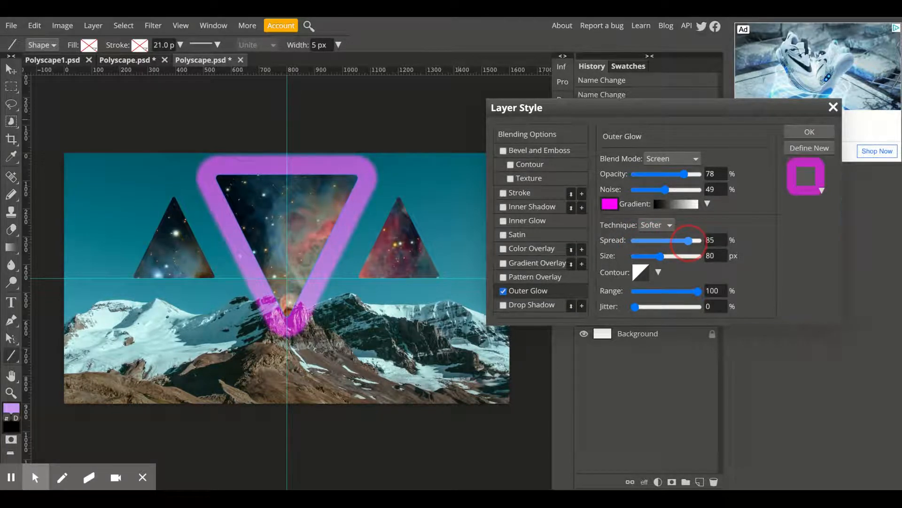
drag(688, 240, 650, 240)
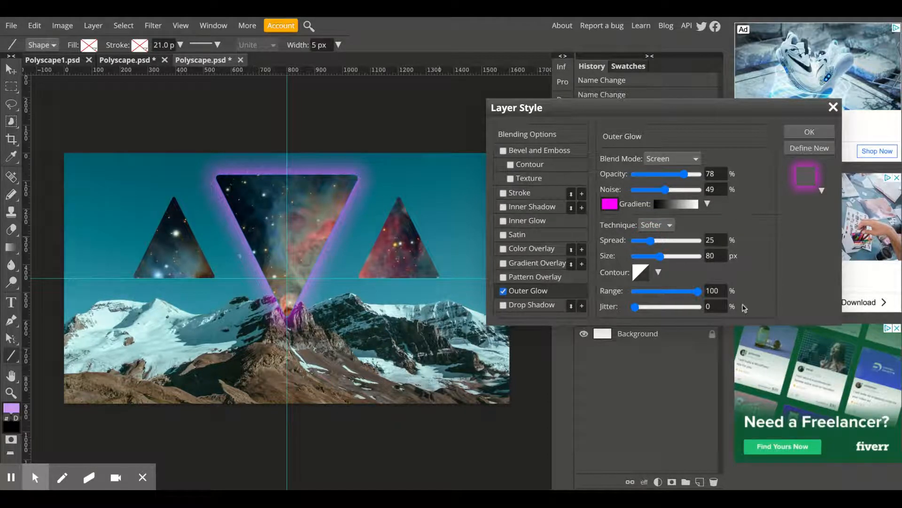
click(661, 256)
mouse_move(661, 257)
mouse_down()
mouse_move(690, 256)
mouse_move(666, 256)
mouse_up()
click(828, 135)
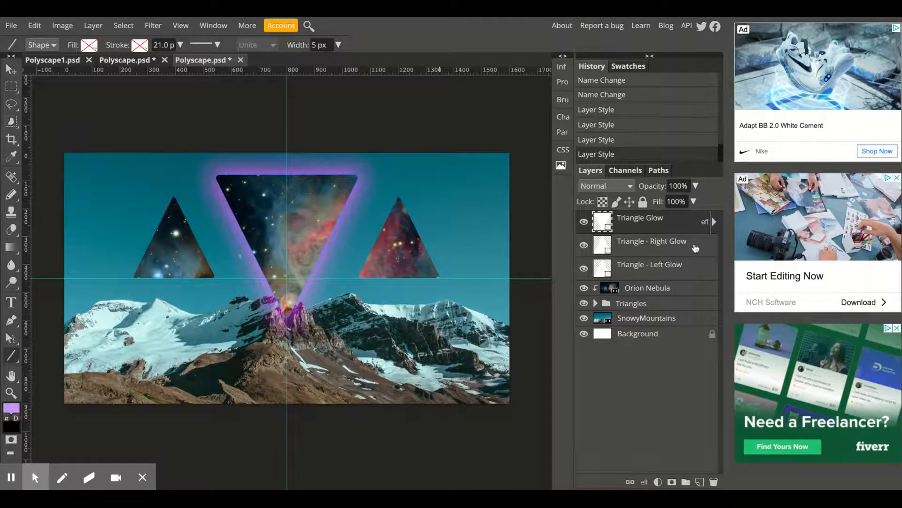
- Apply an Outer Glow to the Triangle - Right Glow layer using the same magenta settings as the Triangle Glow layer
click(670, 249)
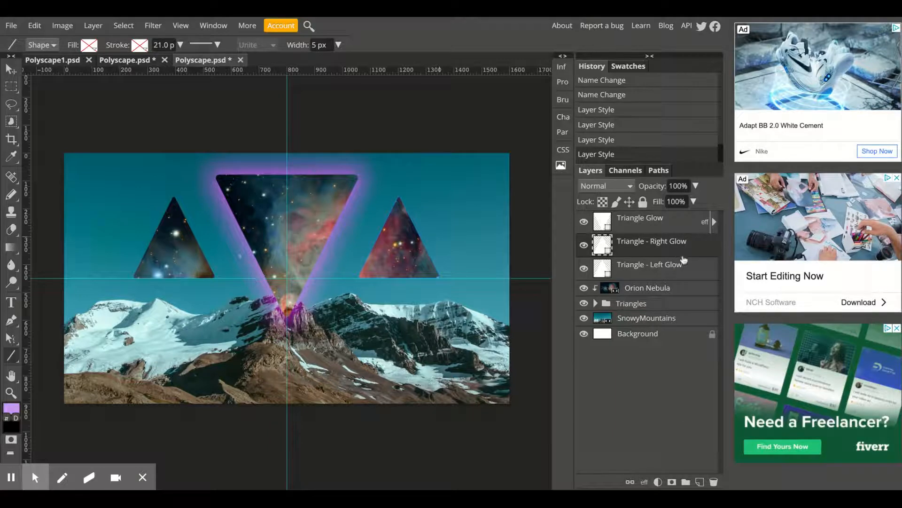
click(645, 482)
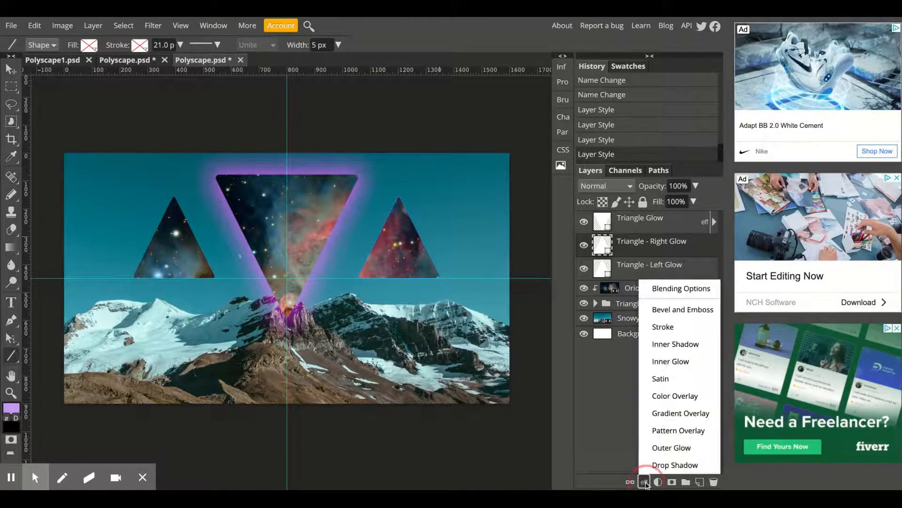
click(695, 452)
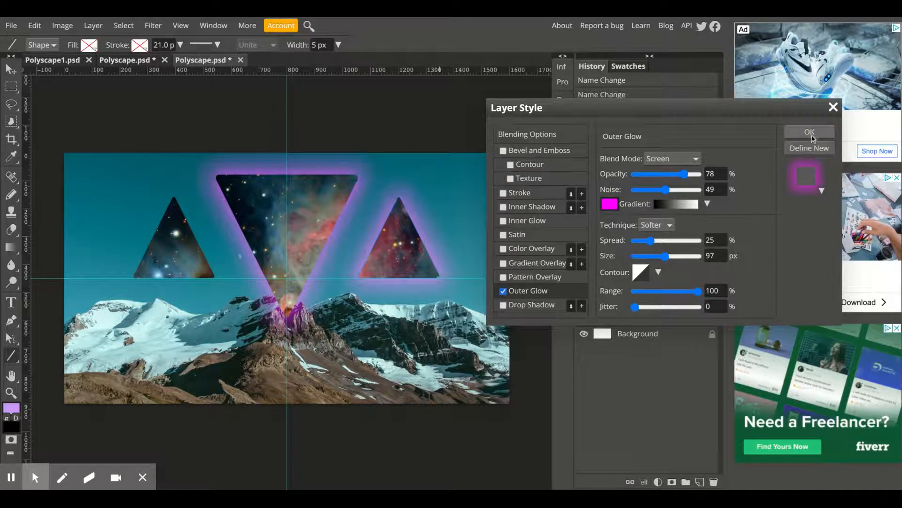
click(824, 134)
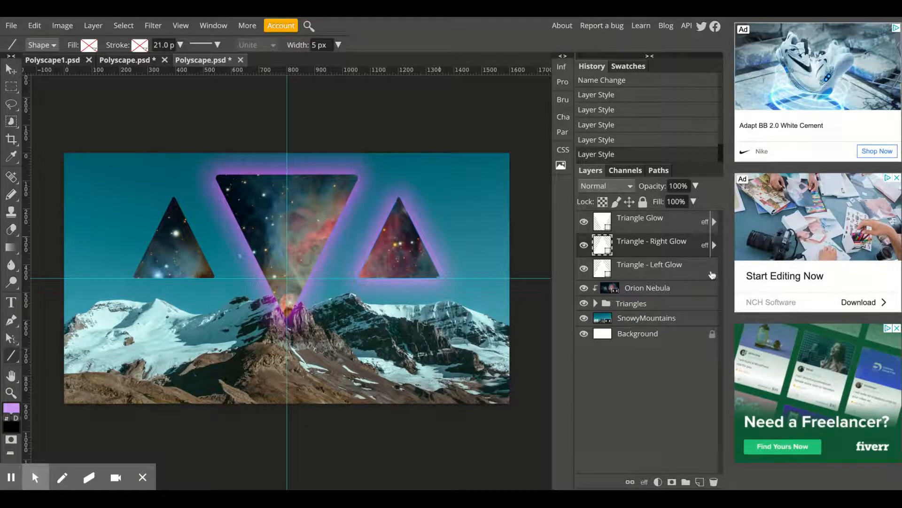
click(664, 271)
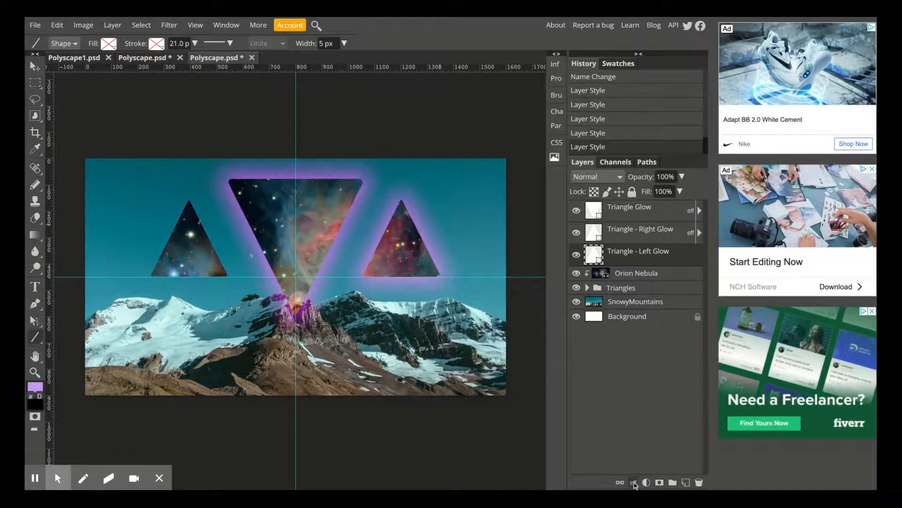
click(634, 483)
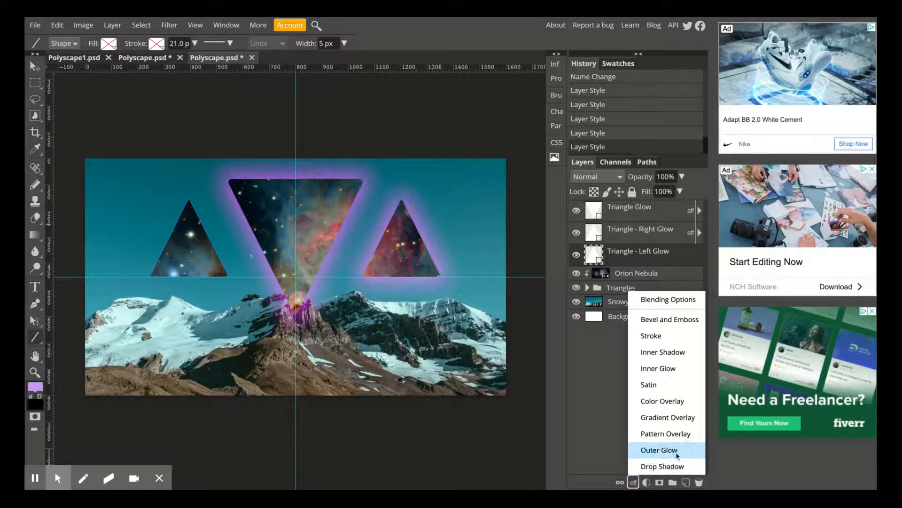
click(677, 455)
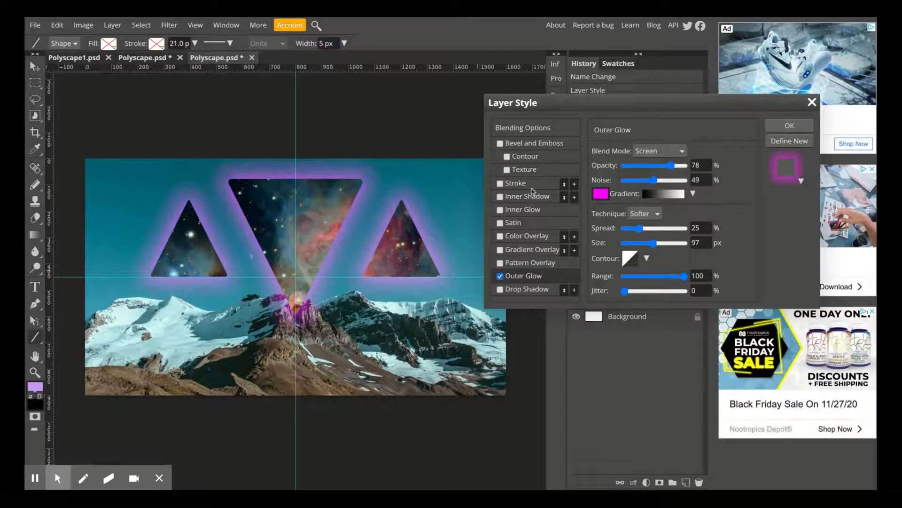
click(500, 184)
click(812, 103)
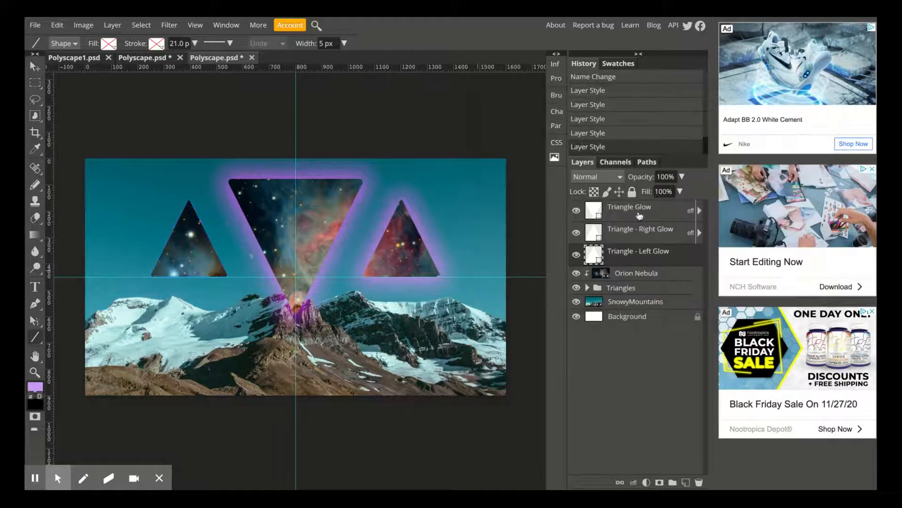
click(641, 214)
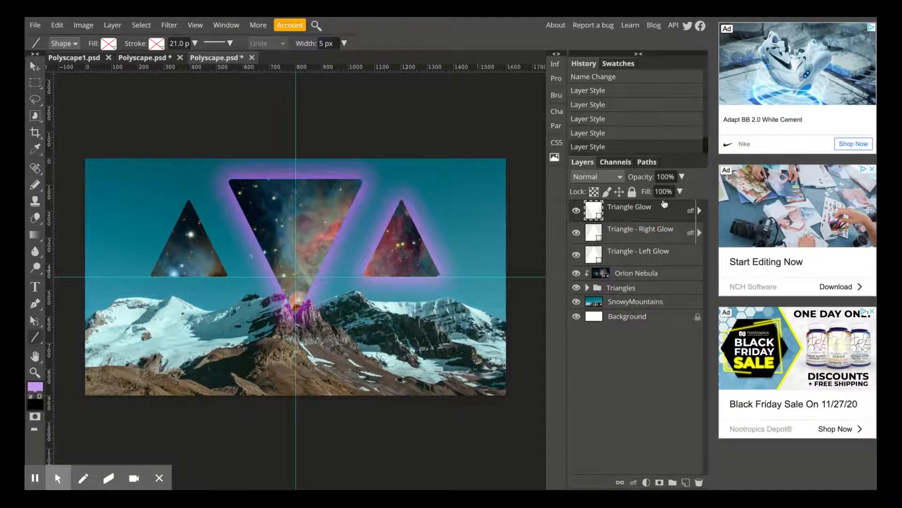
- Apply an Outer Glow to the Triangle - Left Glow layer using the same magenta settings as the other glow layers
click(659, 258)
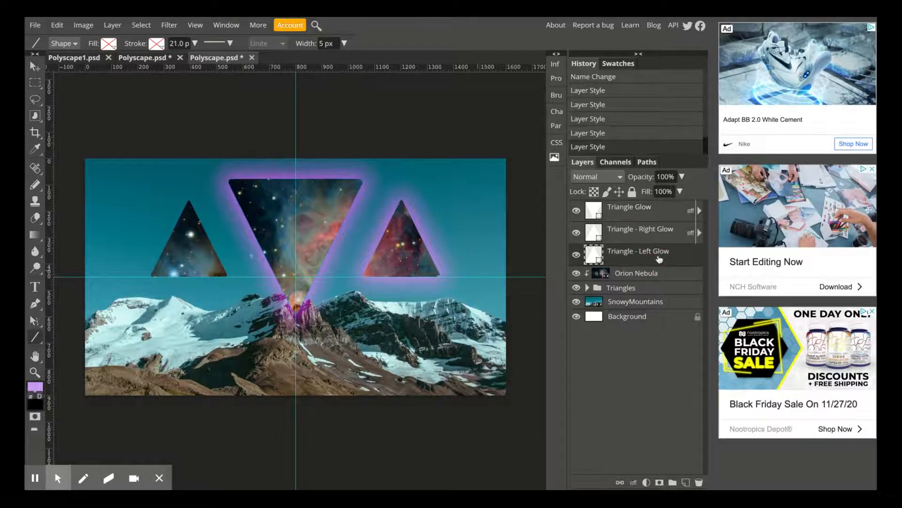
click(633, 482)
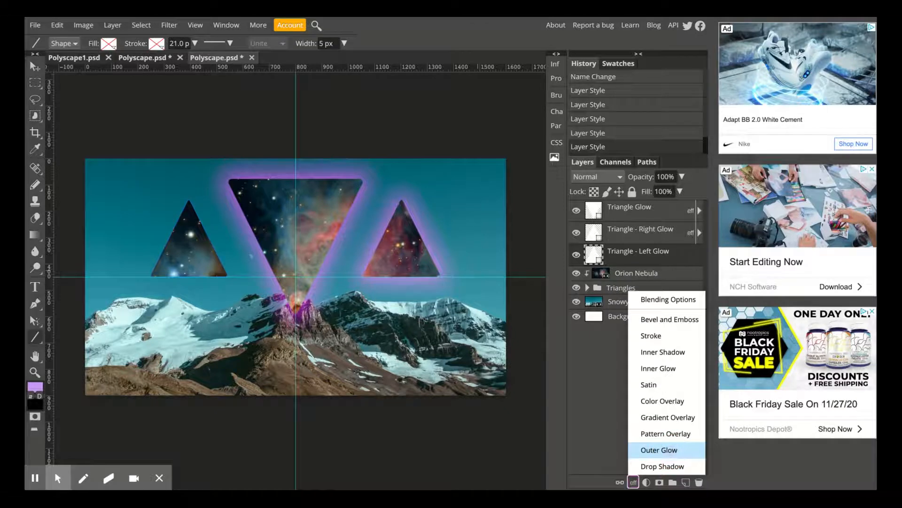
click(671, 451)
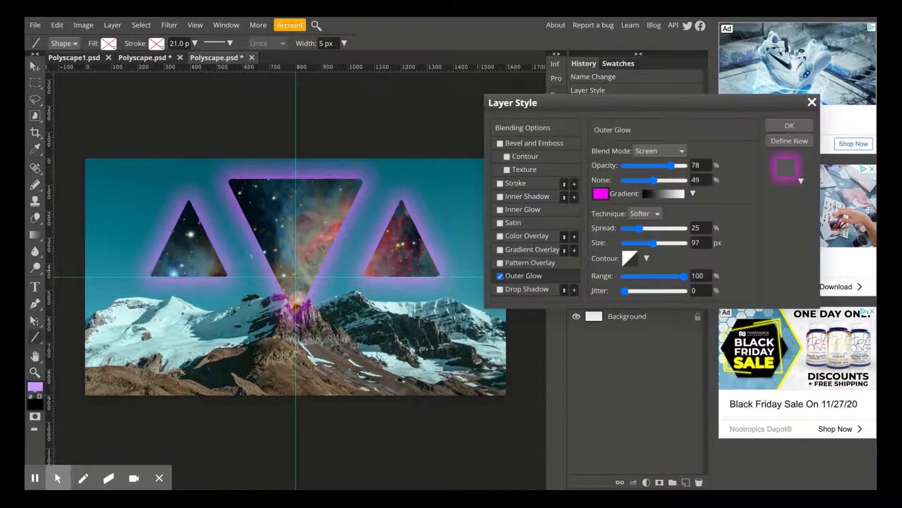
click(789, 125)
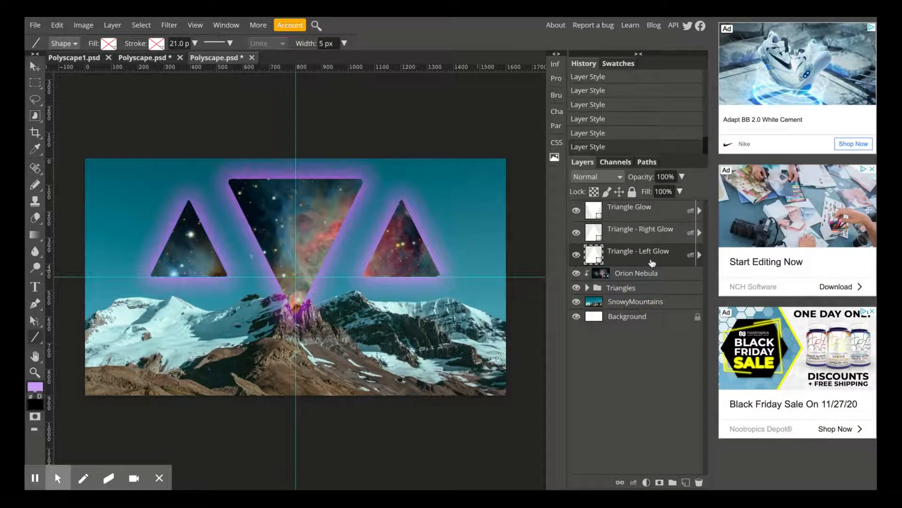
- Switch to the Custom Shape tool and give the Triangle Glow layer's shape a solid white stroke
click(647, 219)
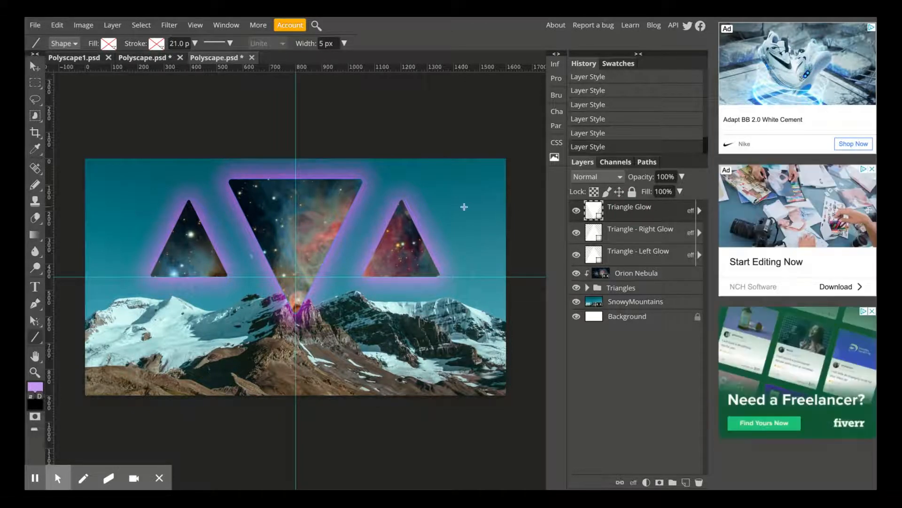
key(shift+u)
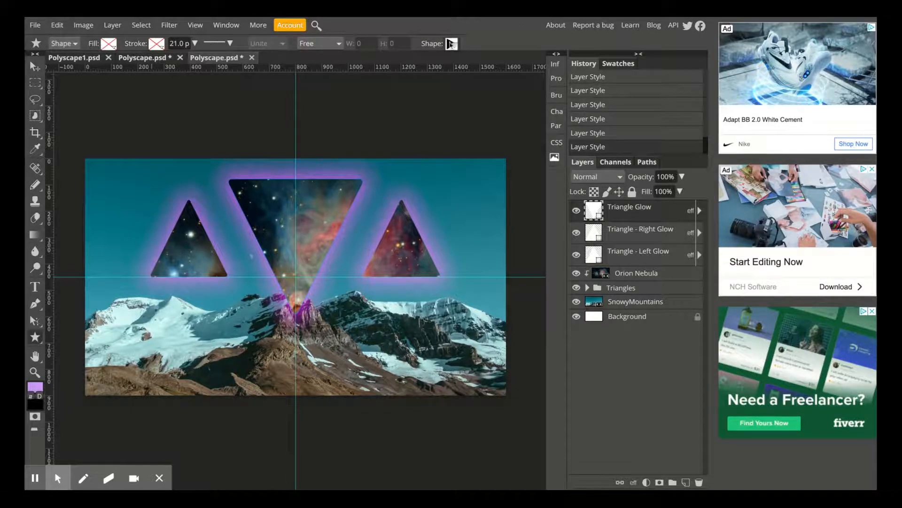
click(159, 44)
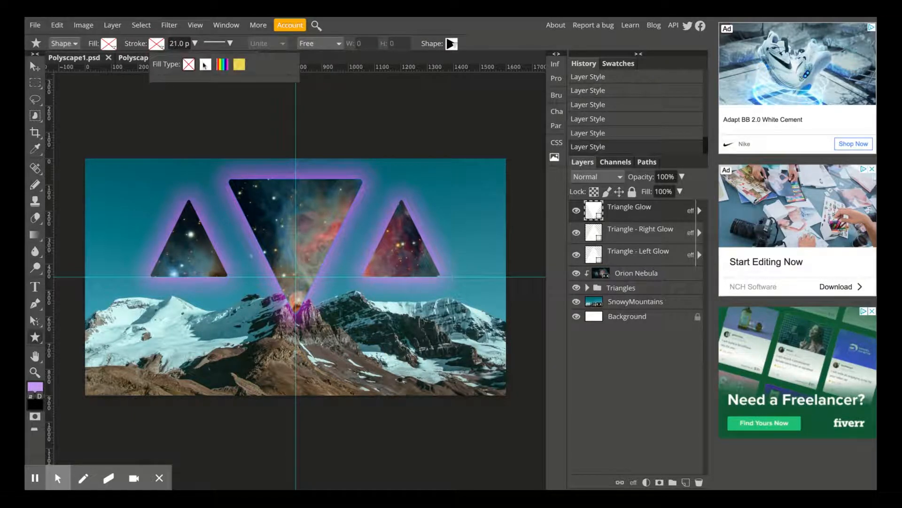
click(205, 64)
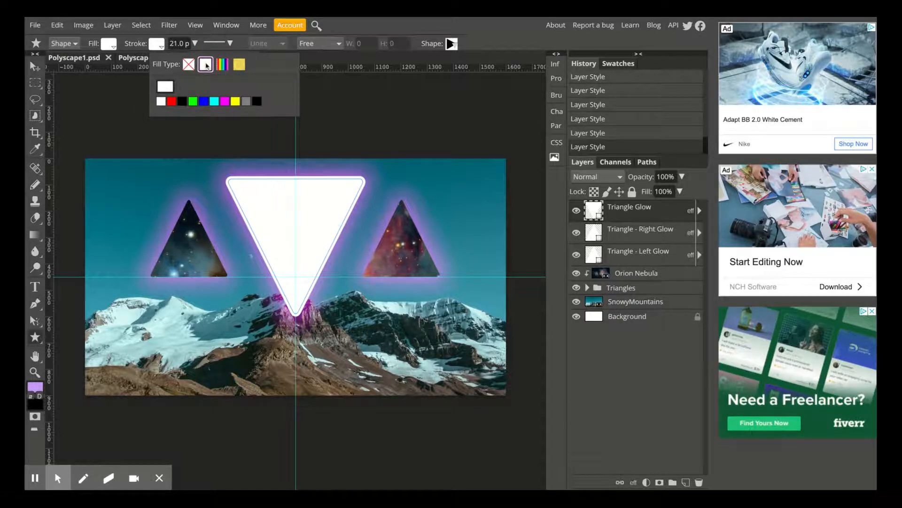
- Set the Triangle Glow shape's fill to none, keeping only the white outline
click(108, 44)
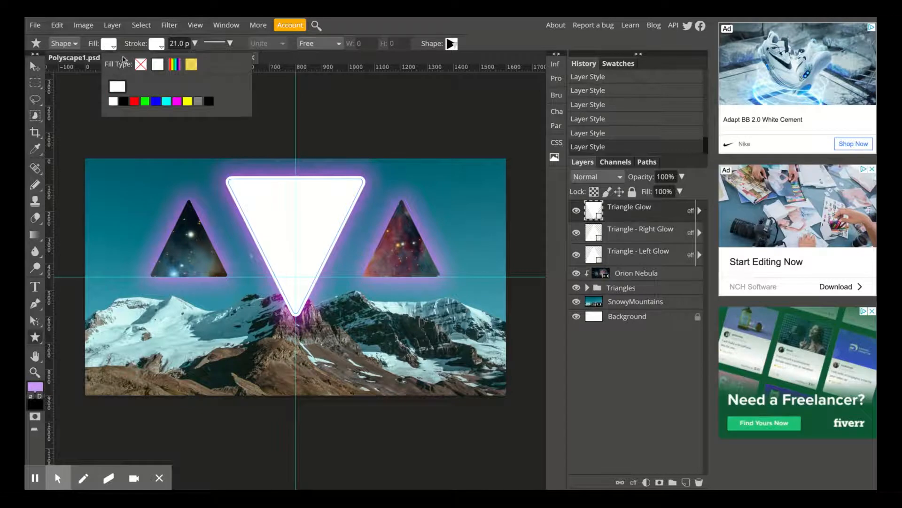
click(140, 68)
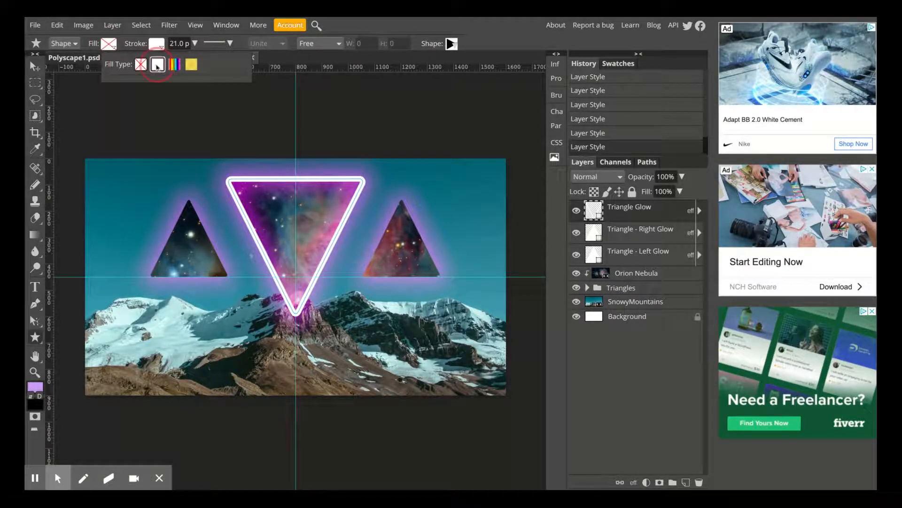
click(158, 66)
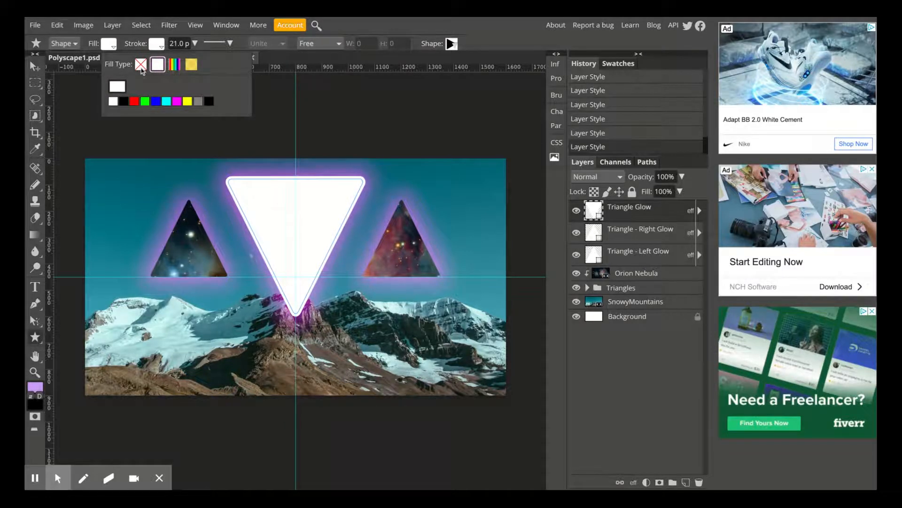
click(141, 69)
- Set the stroke width of the Triangle Glow shape's white outline to 5 pt
click(195, 43)
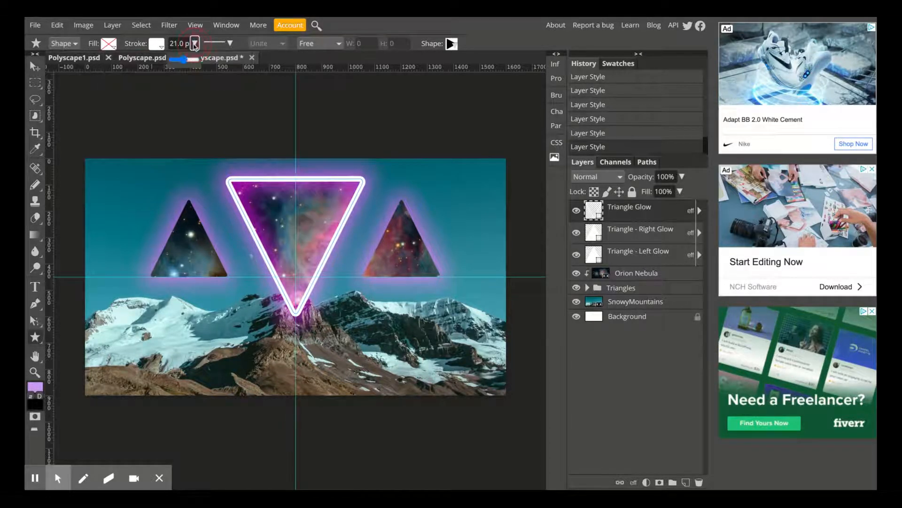
click(179, 44)
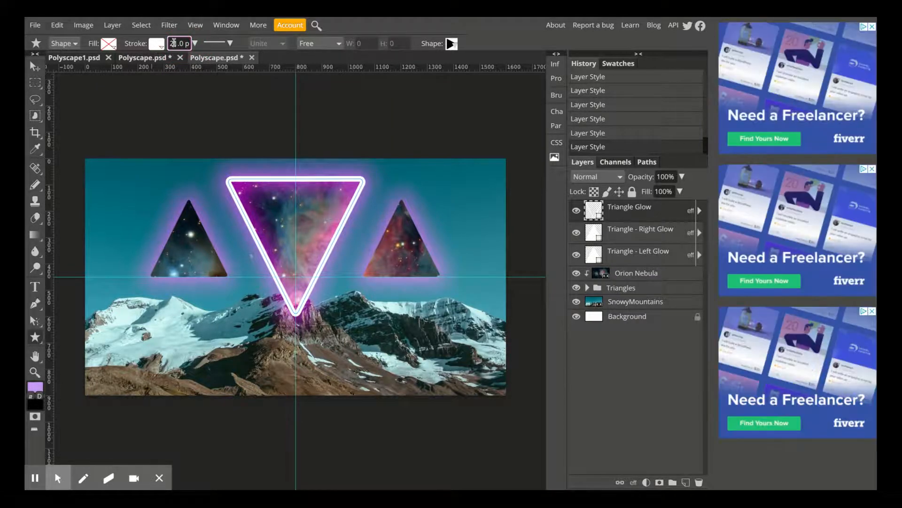
drag(179, 43, 153, 44)
text(5)
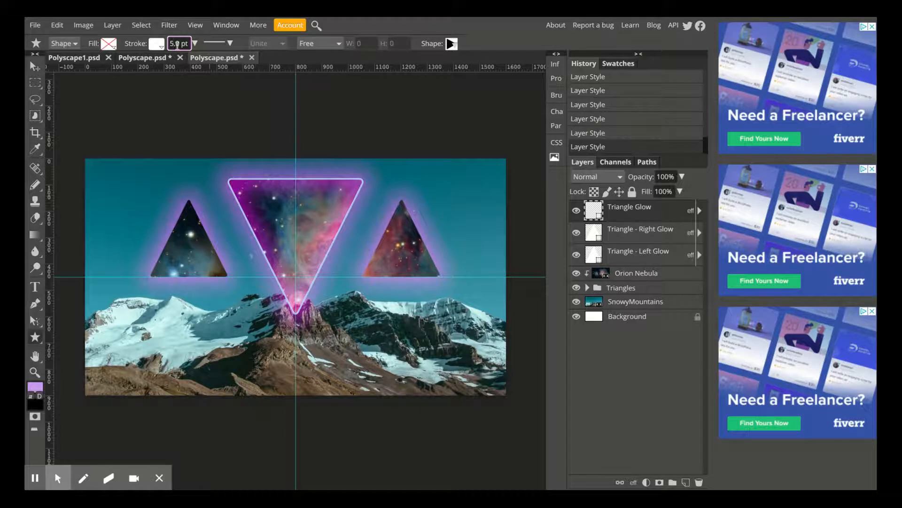
- Try a 10 pt stroke width on the Triangle Glow outline and return it to 5 pt
click(172, 43)
text(10)
key(Return)
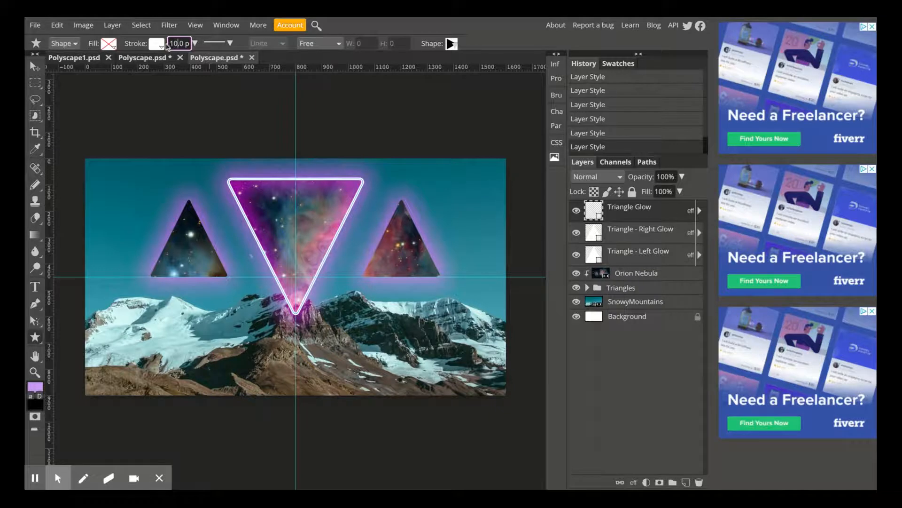
click(178, 44)
key(BackSpace)
key(BackSpace)
text(5)
key(Return)
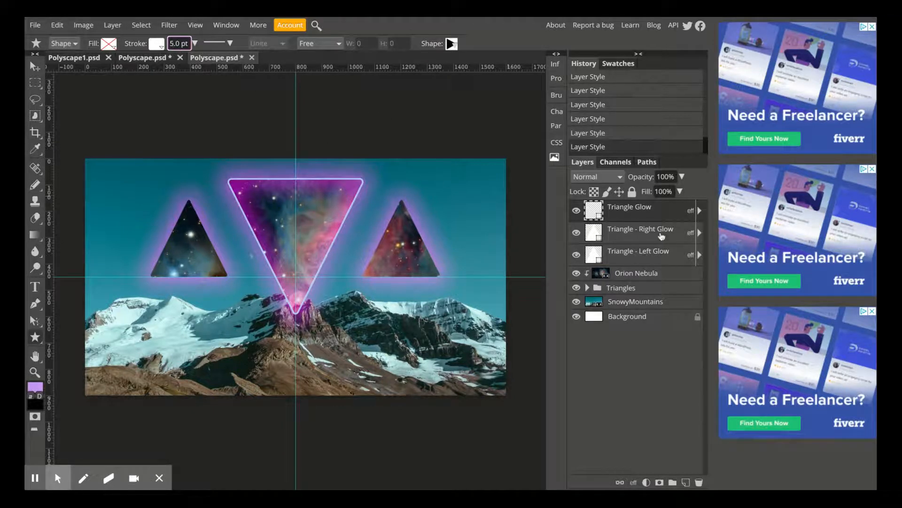
- Give the Triangle - Right Glow layer's shape a solid white stroke 5 pt wide
click(651, 236)
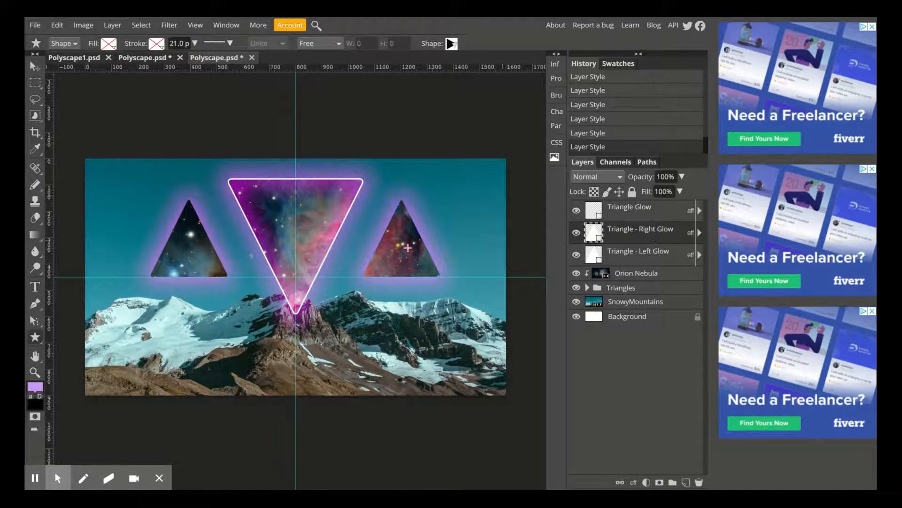
click(652, 237)
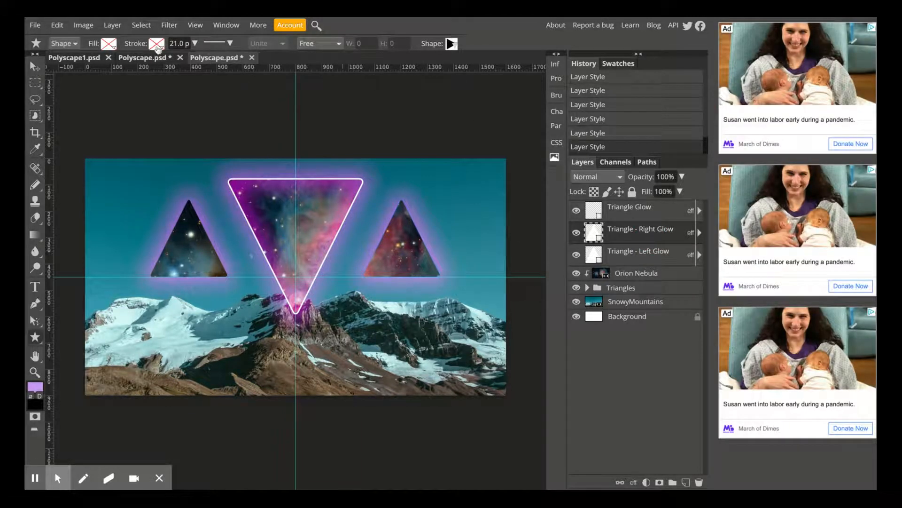
click(160, 47)
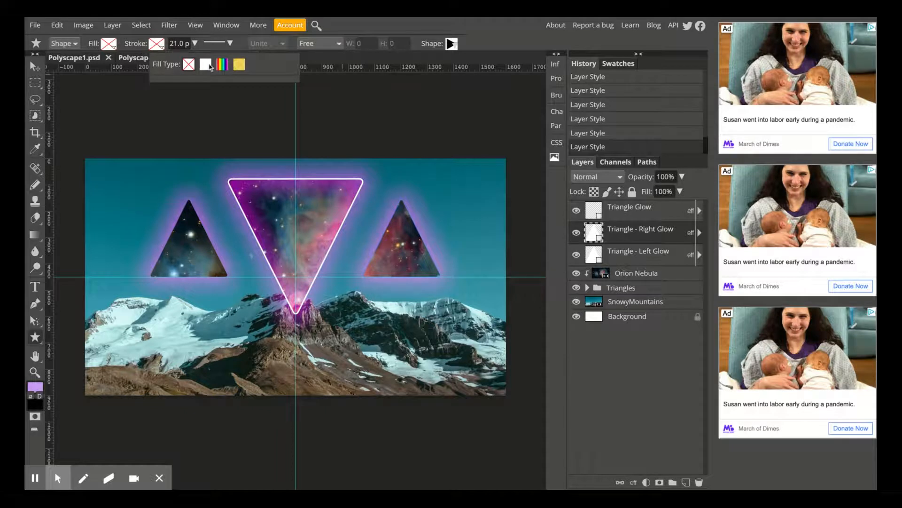
click(207, 65)
drag(179, 43, 156, 45)
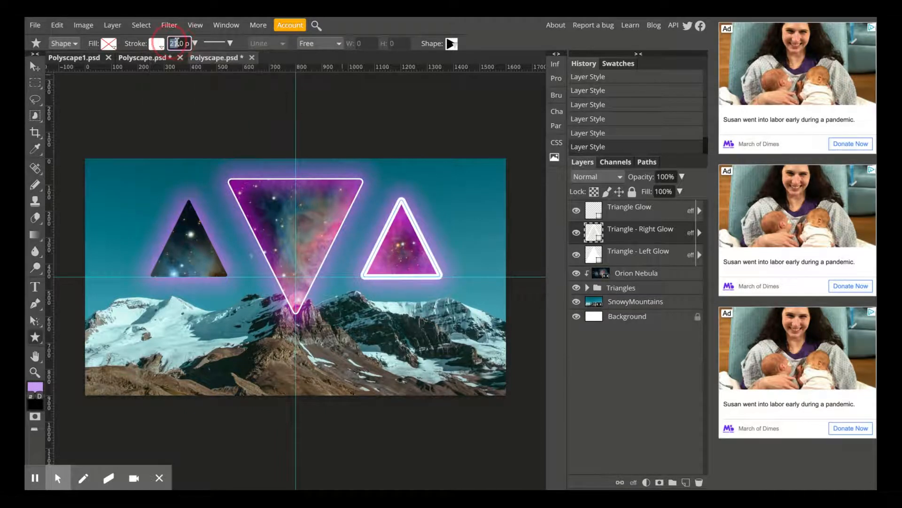
text(5)
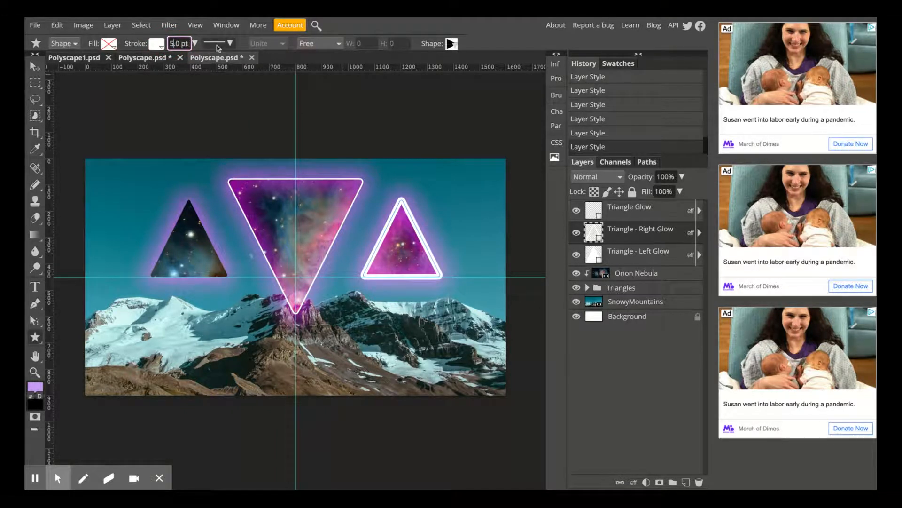
key(Return)
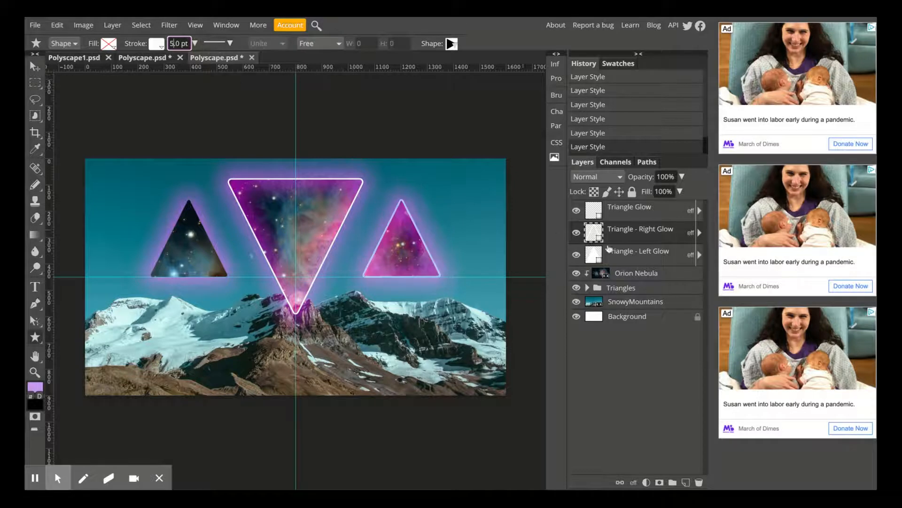
- Give the Triangle - Left Glow layer's shape a solid white stroke 5 pt wide
click(661, 252)
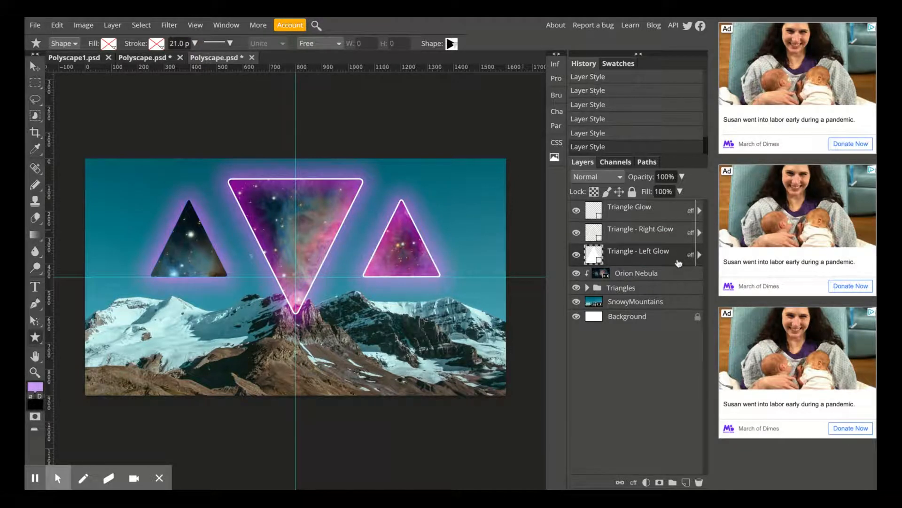
click(157, 43)
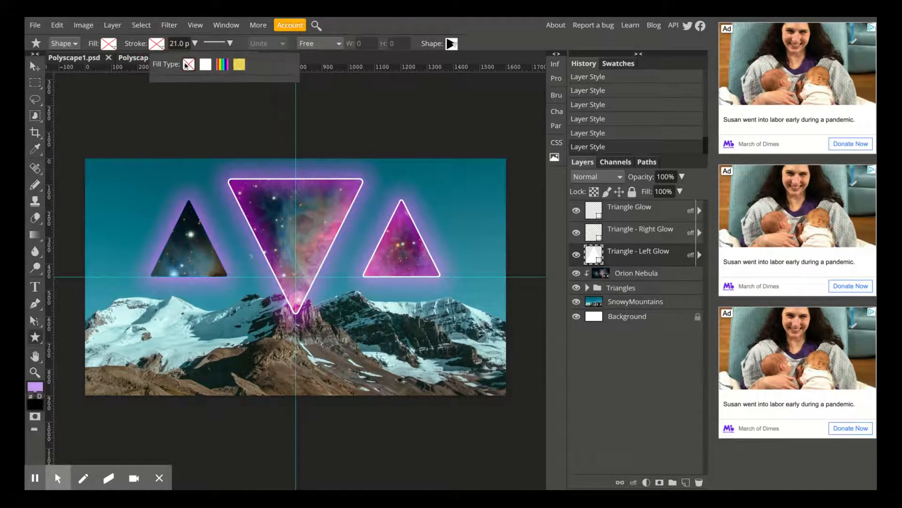
click(205, 64)
drag(179, 43, 154, 45)
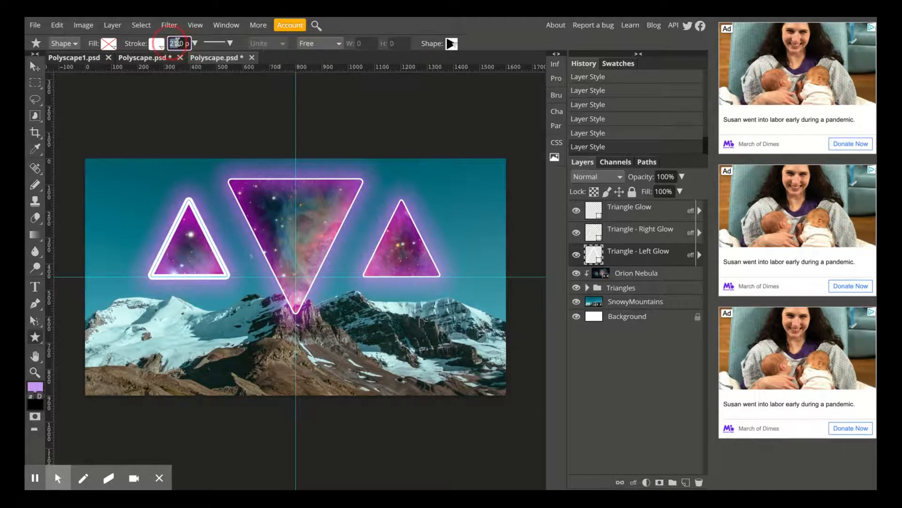
text(5)
key(Return)
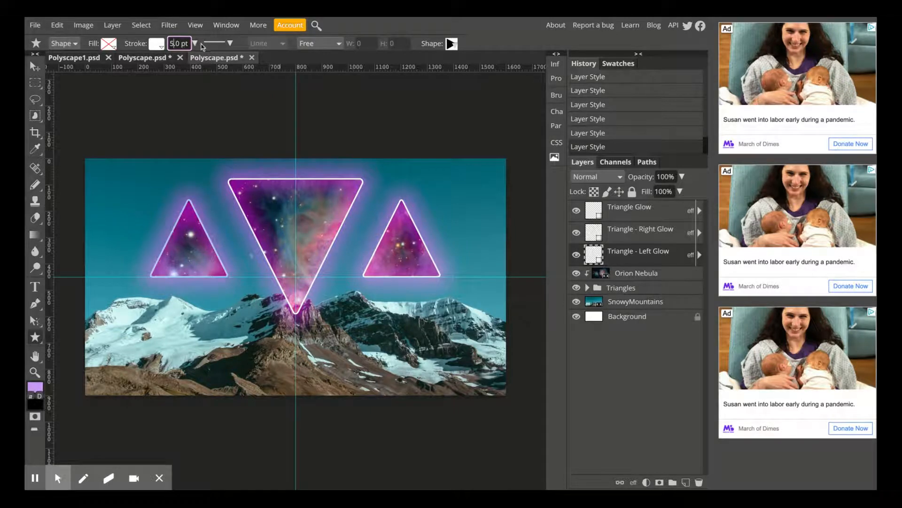
- Try the dashed and dotted line styles on the Triangle - Left Glow stroke and return it to a solid line
click(203, 45)
click(254, 125)
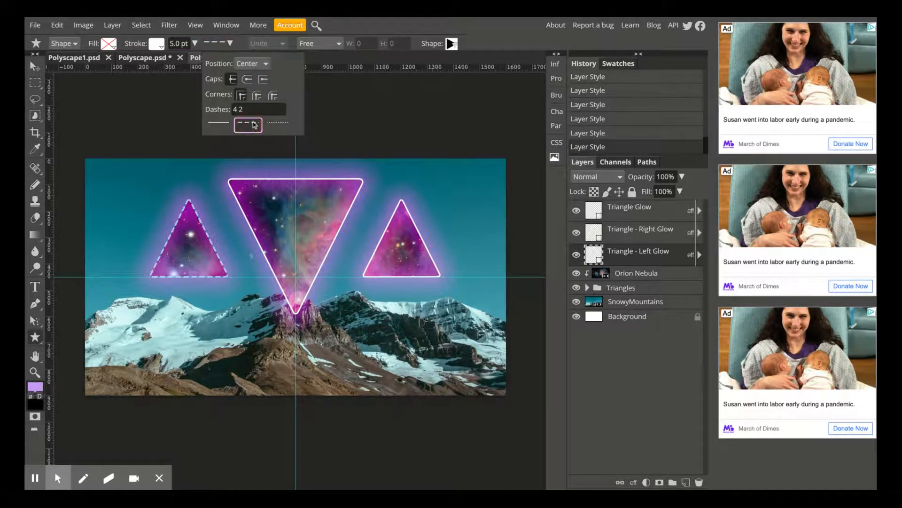
click(277, 124)
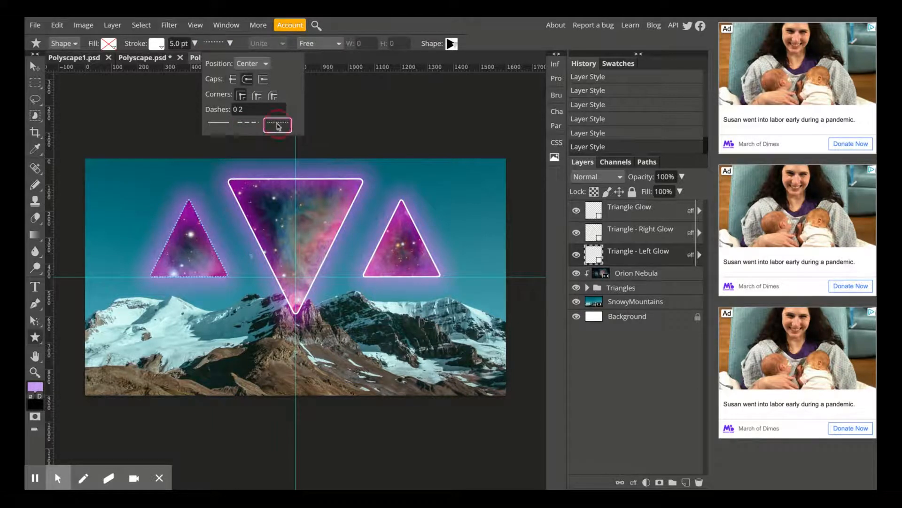
click(218, 124)
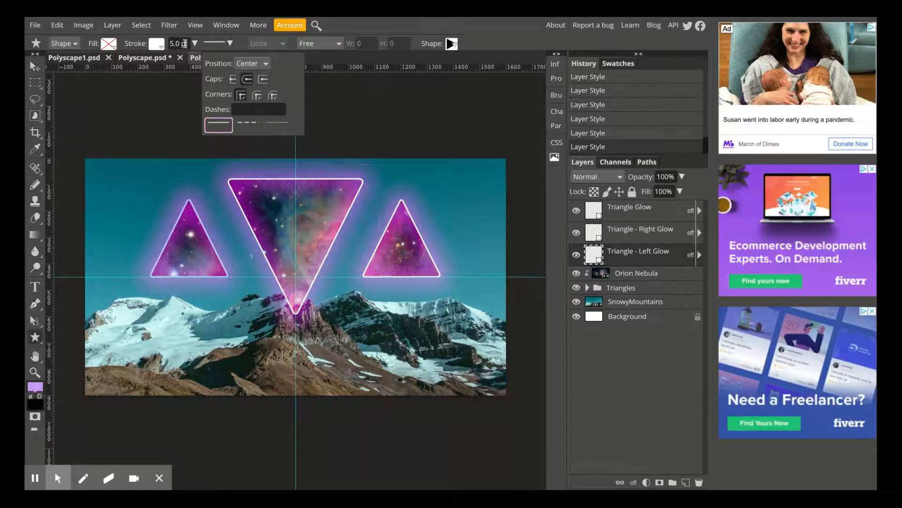
click(195, 43)
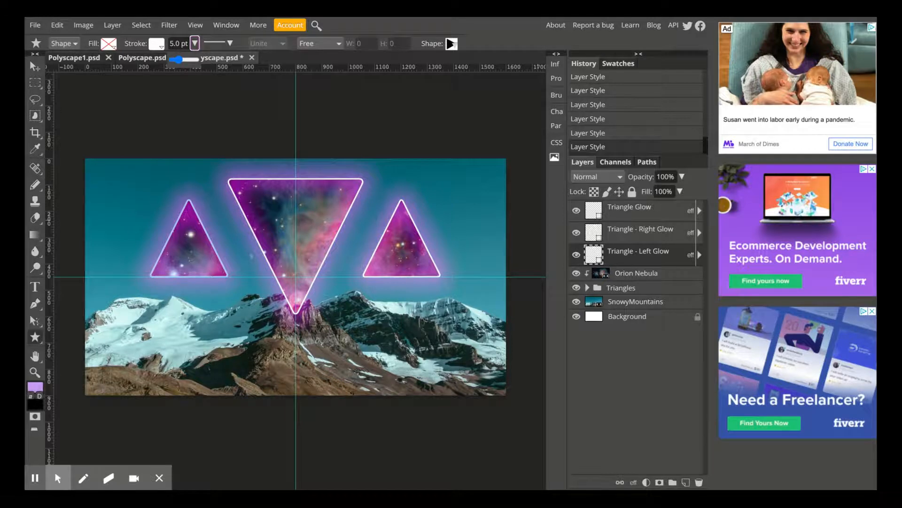
- Select the three layers in the Triangles group plus all three glow layers and move them down together over the mountain peaks
click(587, 288)
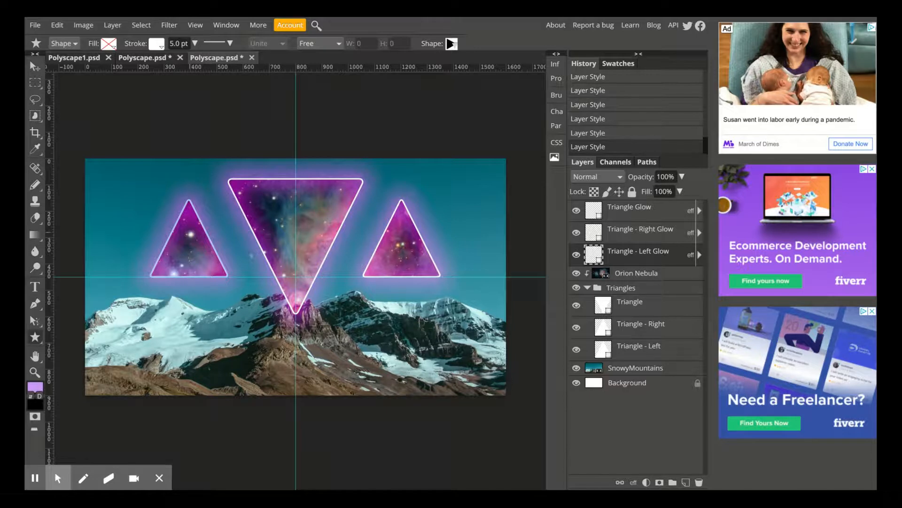
click(649, 348)
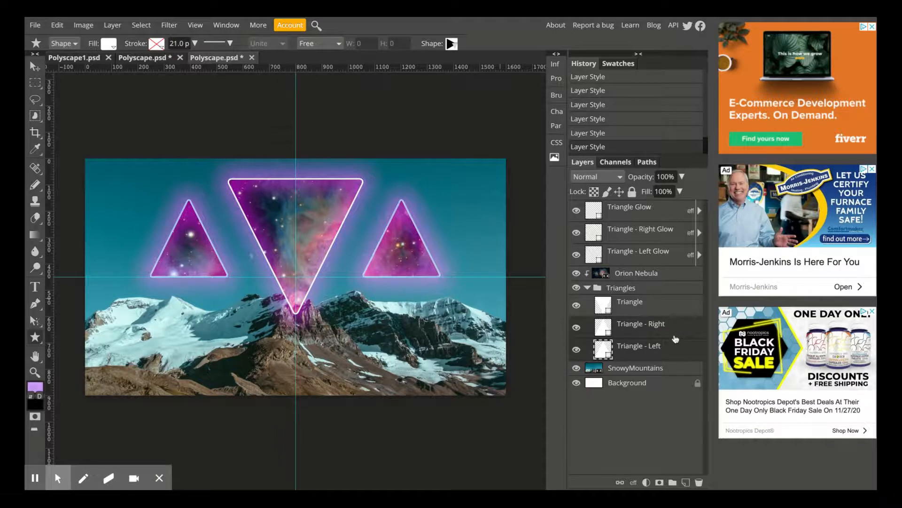
shift+click(679, 309)
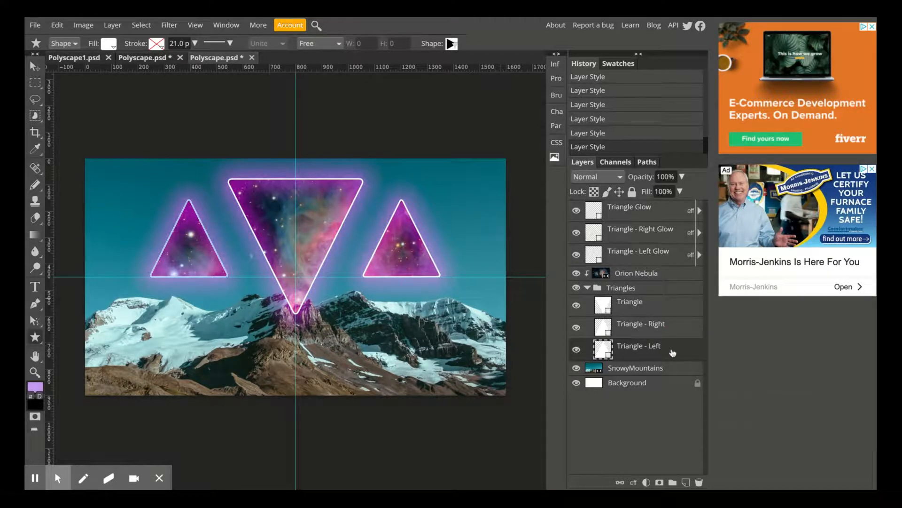
ctrl+click(655, 330)
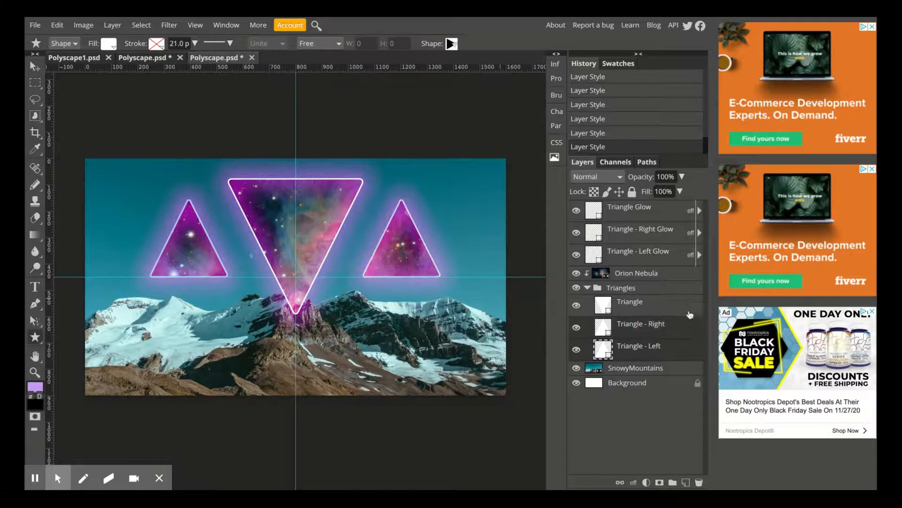
ctrl+click(680, 307)
ctrl+click(661, 260)
ctrl+click(664, 235)
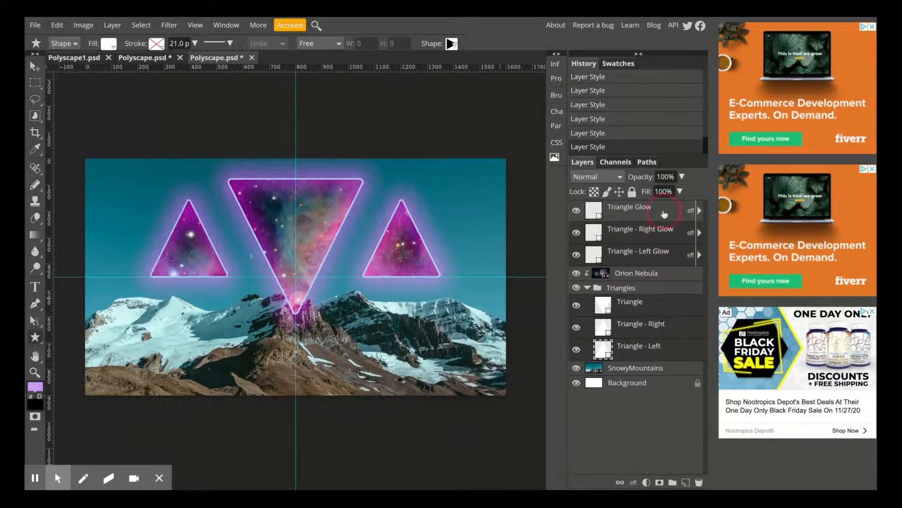
ctrl+click(664, 214)
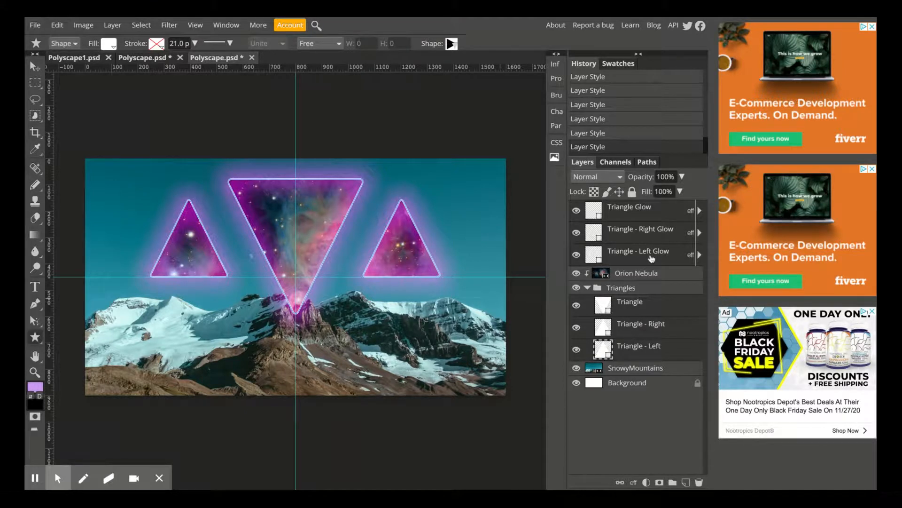
key(v)
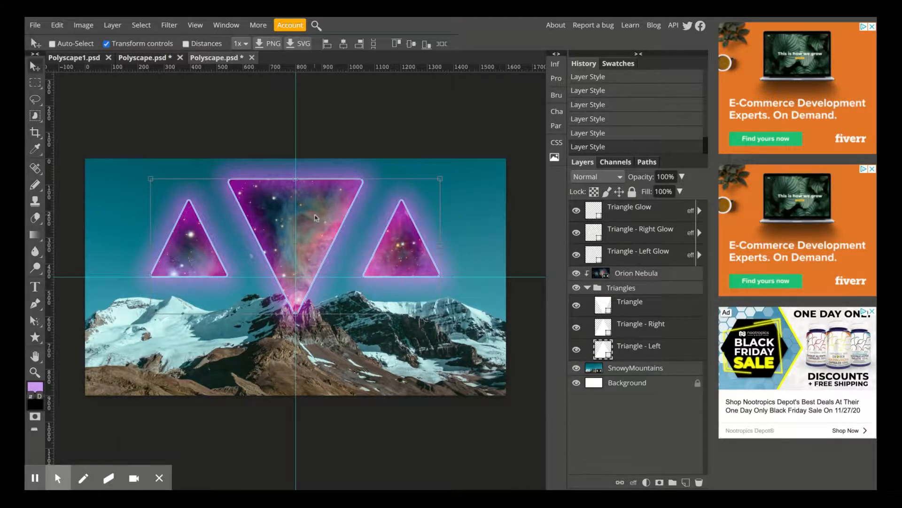
mouse_move(327, 211)
mouse_down()
mouse_move(298, 220)
mouse_move(326, 260)
mouse_move(383, 216)
mouse_move(234, 194)
mouse_move(241, 244)
mouse_move(267, 217)
mouse_move(327, 236)
mouse_up()
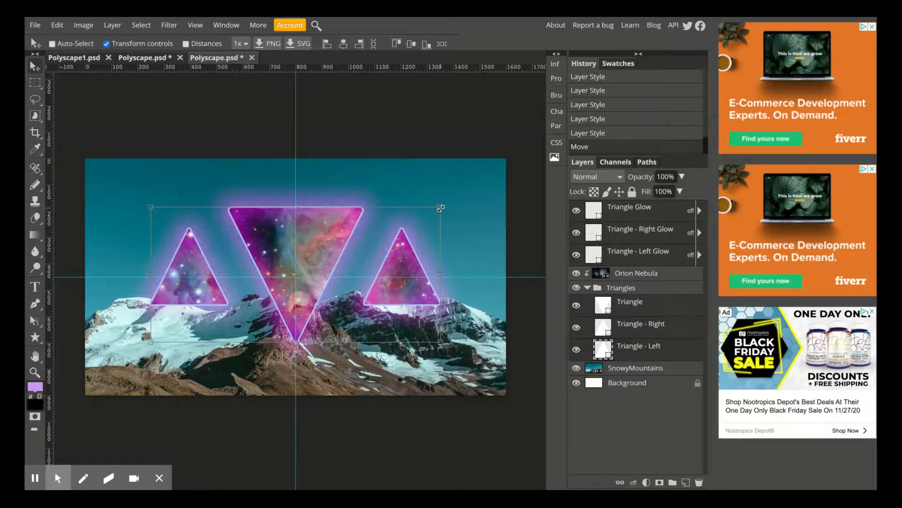
- Scale the selected triangles and glows to about 111.76% and centre them on the vertical guide at about X 800 px, Y 411 px
drag(441, 209, 475, 185)
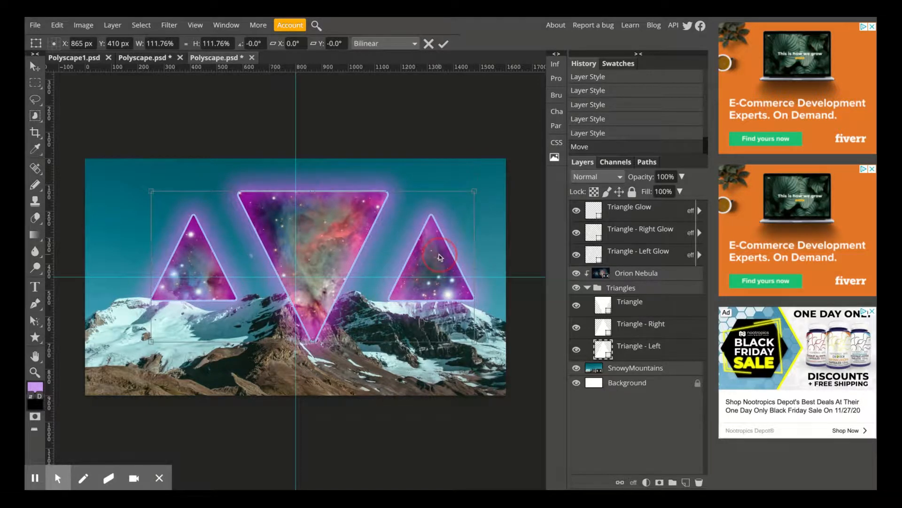
drag(441, 256, 423, 255)
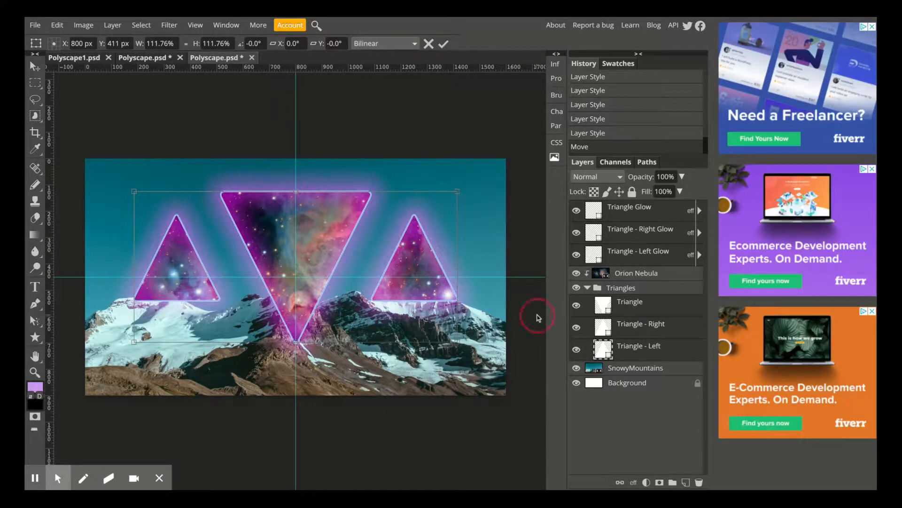
- Scale the Orion Nebula layer to about 102% and reposition it behind the triangles at about X 853 px, Y 450 px
click(642, 278)
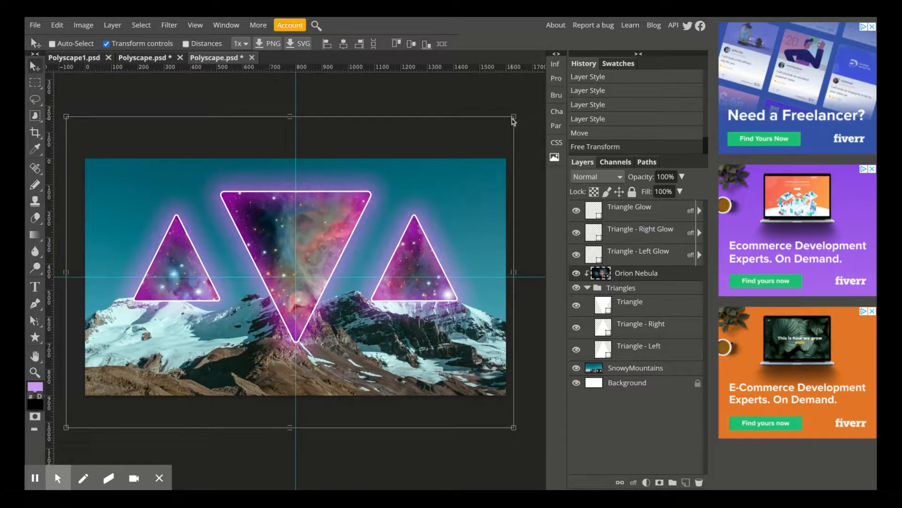
drag(513, 121, 455, 163)
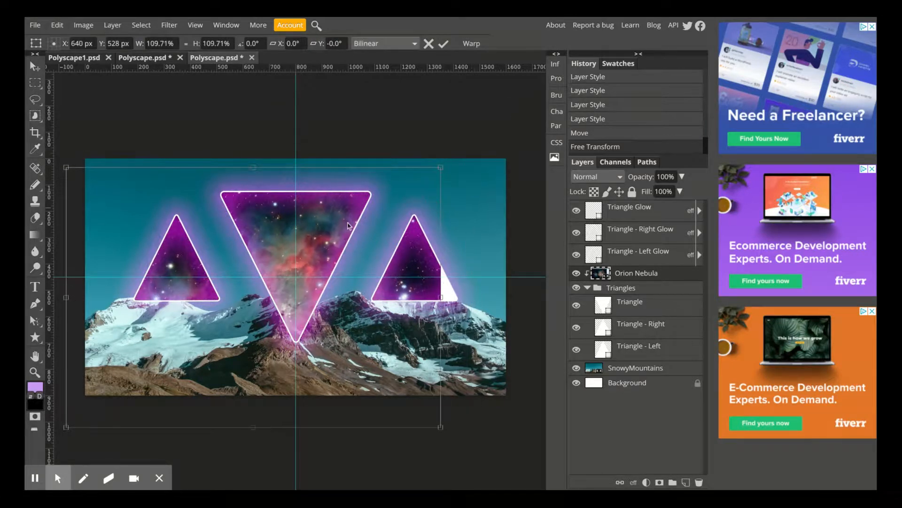
drag(318, 244, 360, 219)
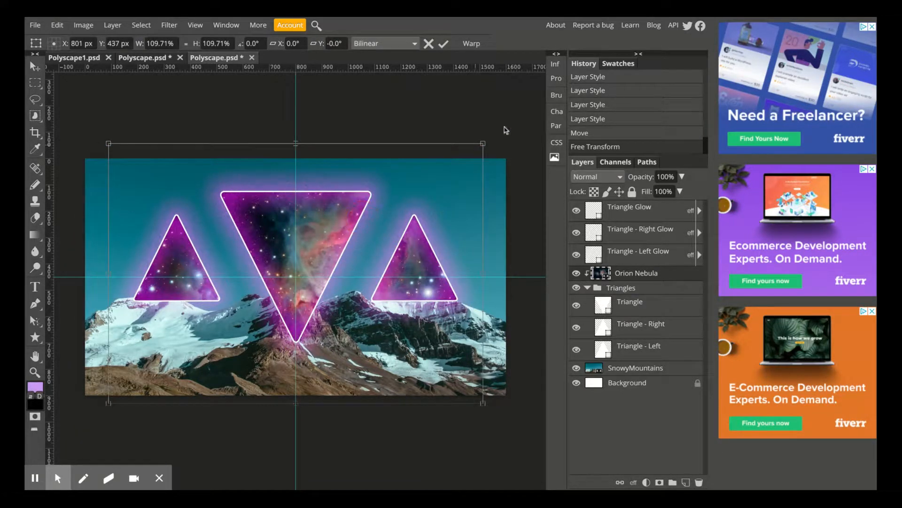
drag(482, 143, 440, 173)
drag(318, 234, 339, 228)
drag(458, 165, 478, 161)
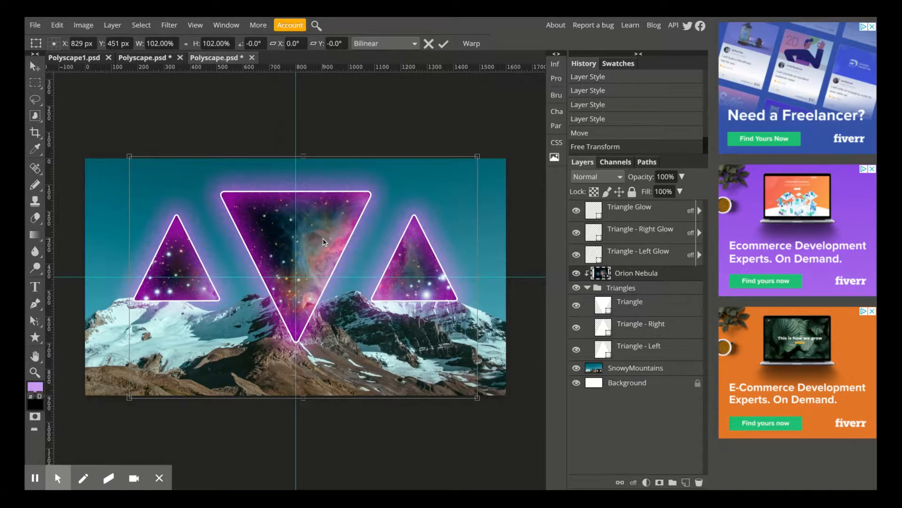
drag(323, 239, 324, 242)
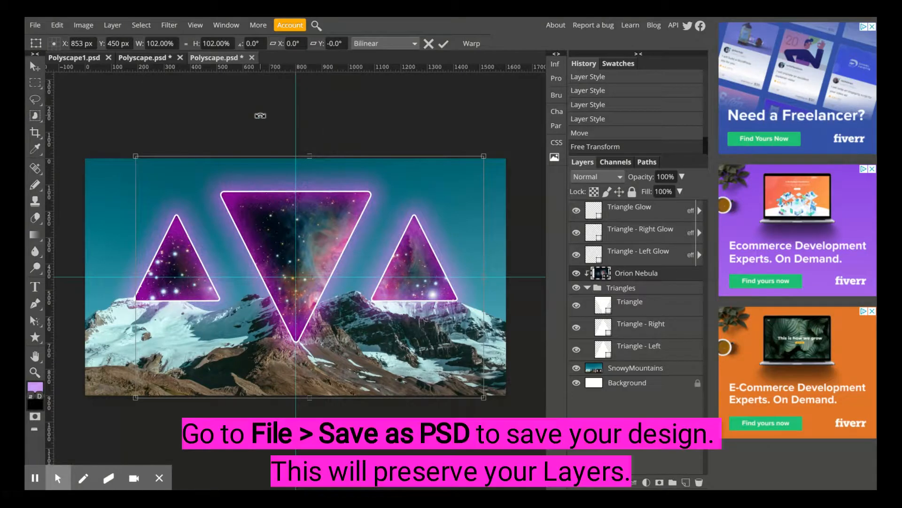
- Clear all guides from the composite and switch to the Hand tool to hide the transform controls around the Orion Nebula layer
click(196, 26)
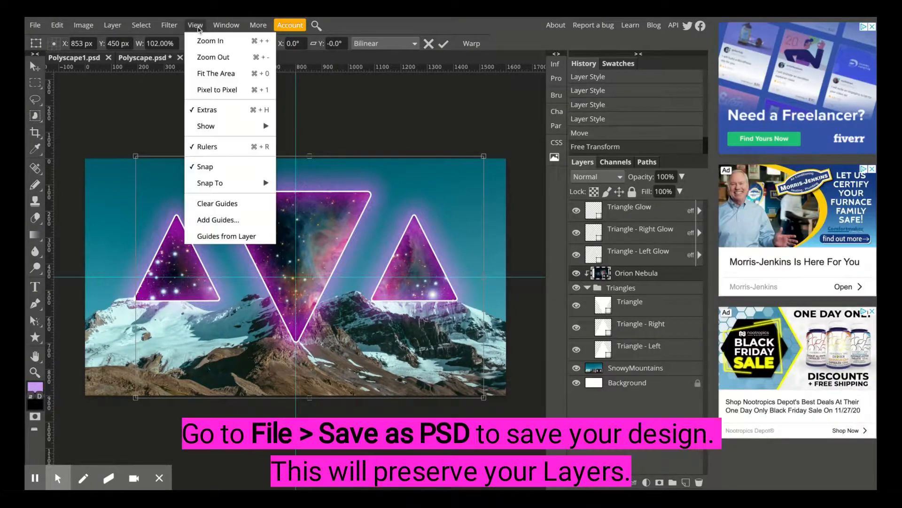
click(234, 203)
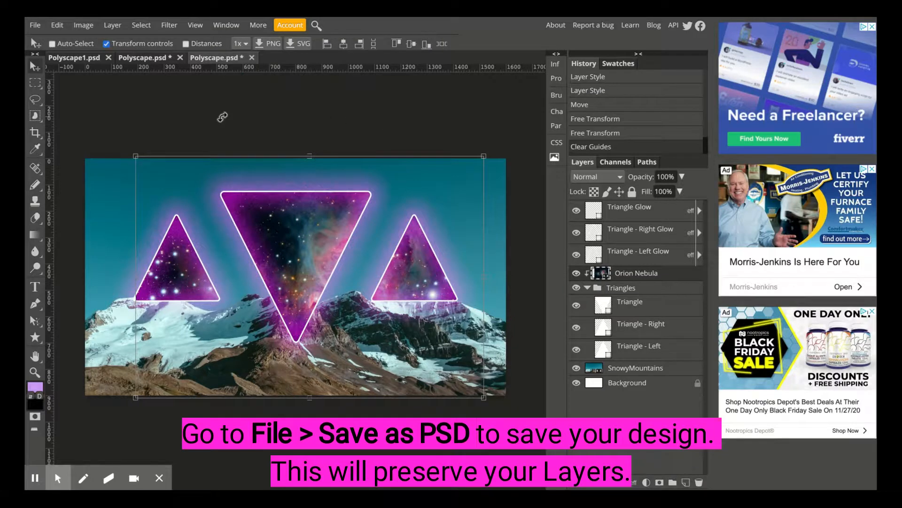
key(h)
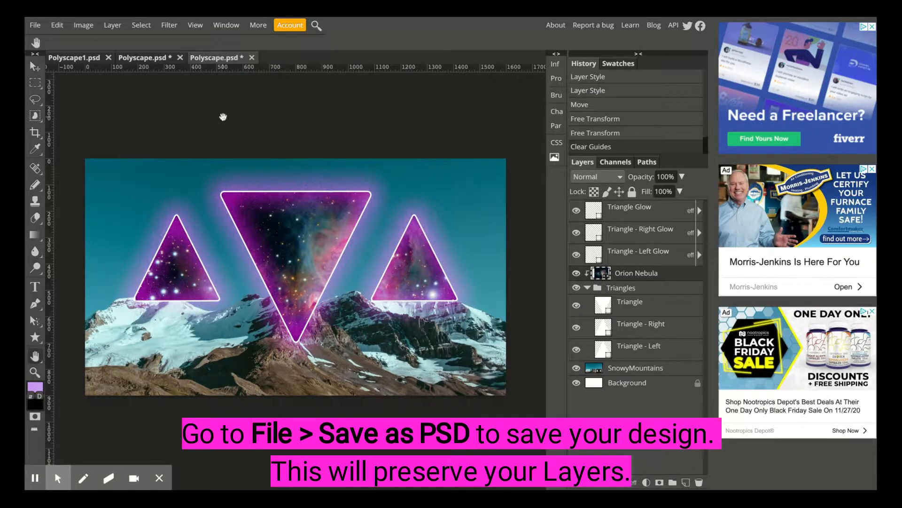
- Compare the magenta-glow composite with Polyscape1.psd and the cyan-glow Polyscape.psd, ending back on the magenta-glow document
click(150, 60)
click(80, 60)
click(145, 59)
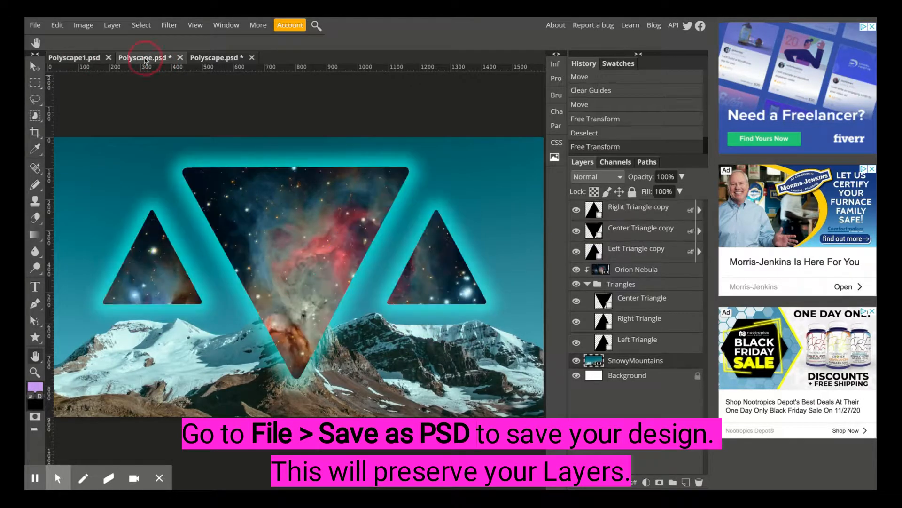
click(219, 60)
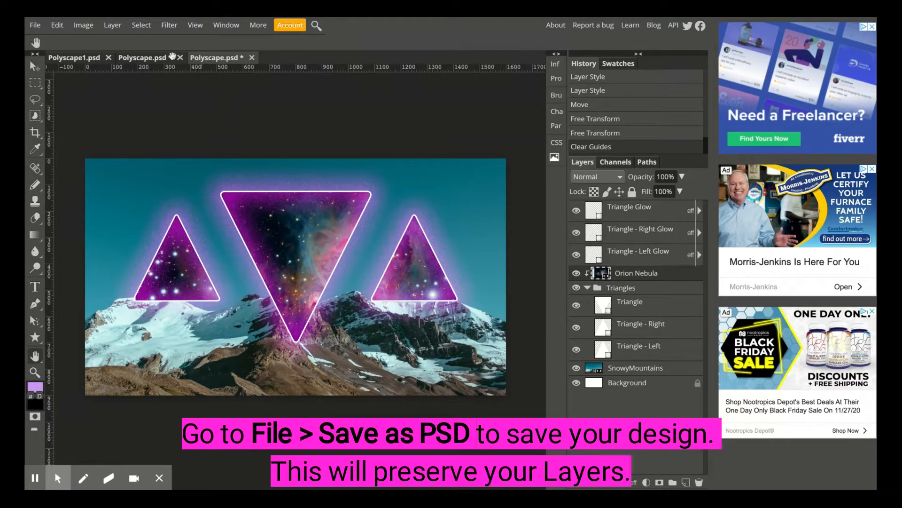
click(149, 58)
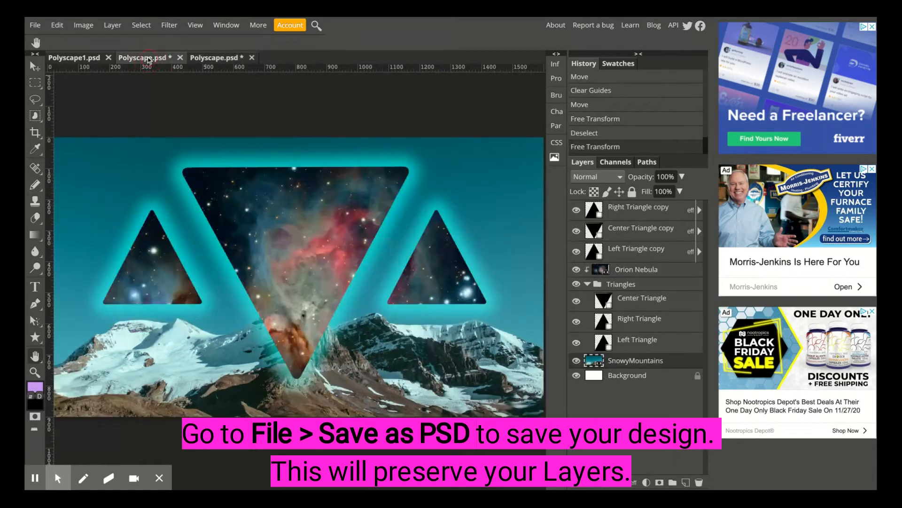
click(67, 60)
click(151, 59)
click(224, 60)
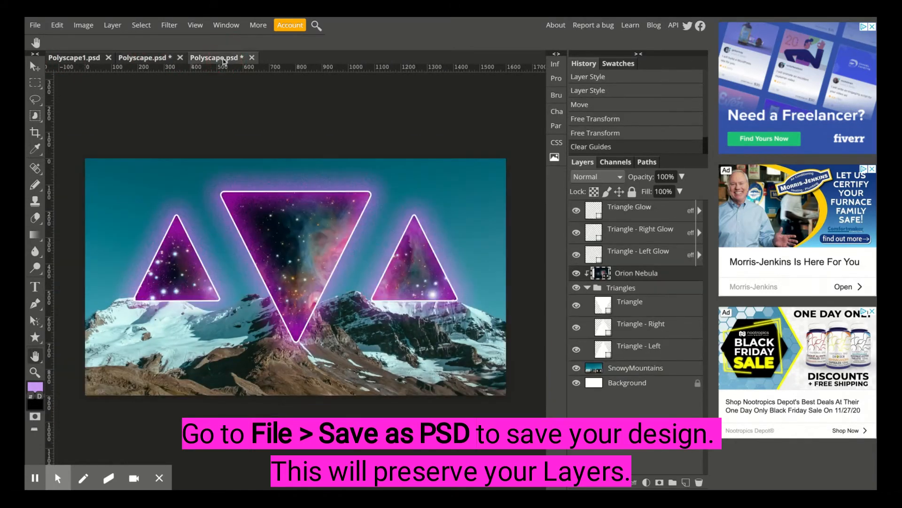